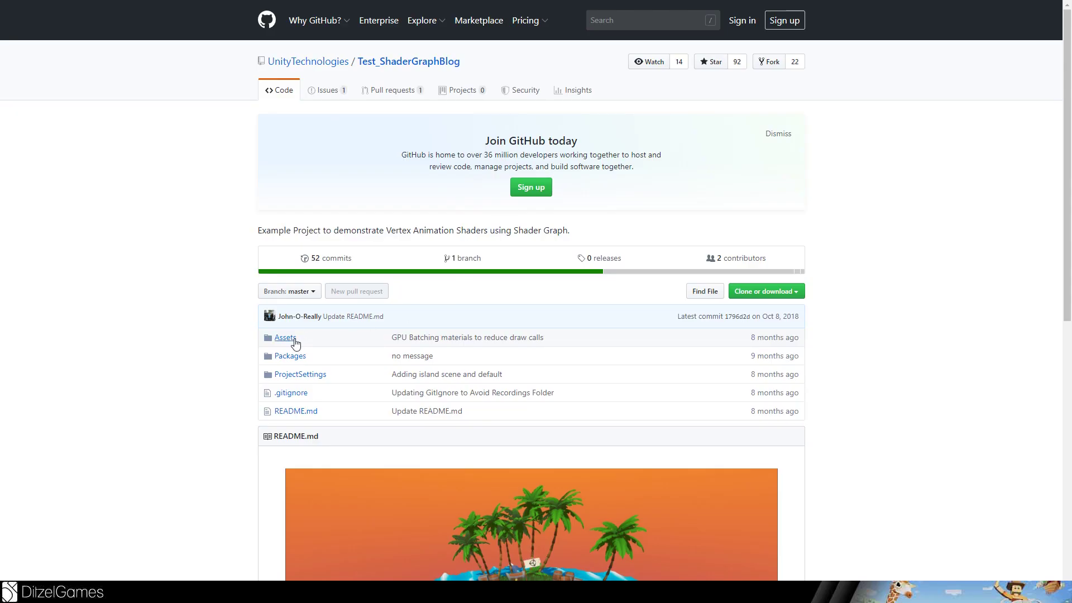
Step: Browse the Test_ShaderGraphBlog repository to the Palm Tree folder inside Assets/IslandScene
left_click(294, 339)
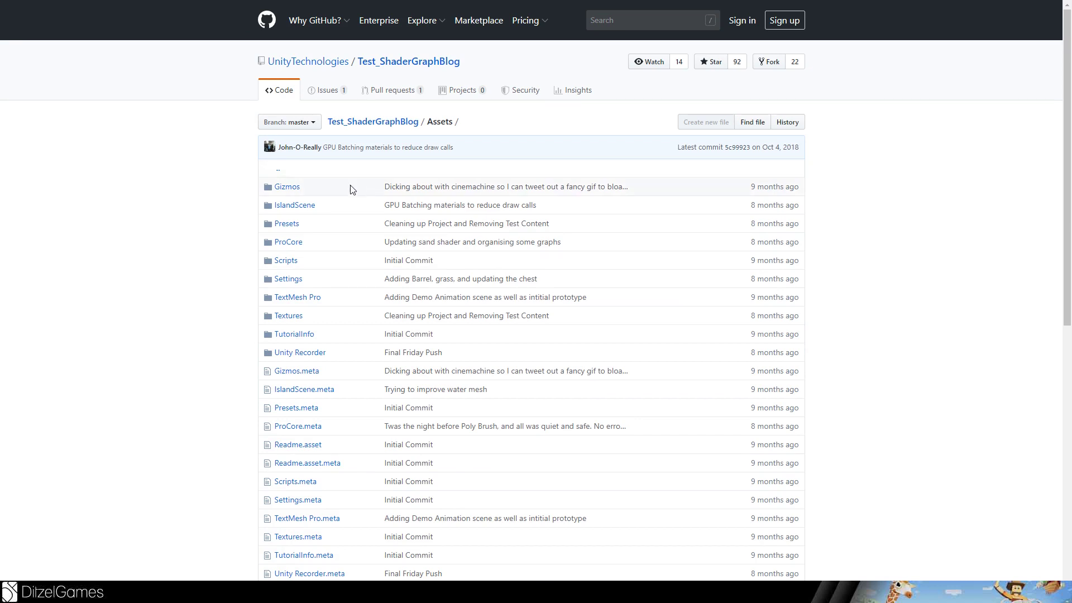
left_click(304, 206)
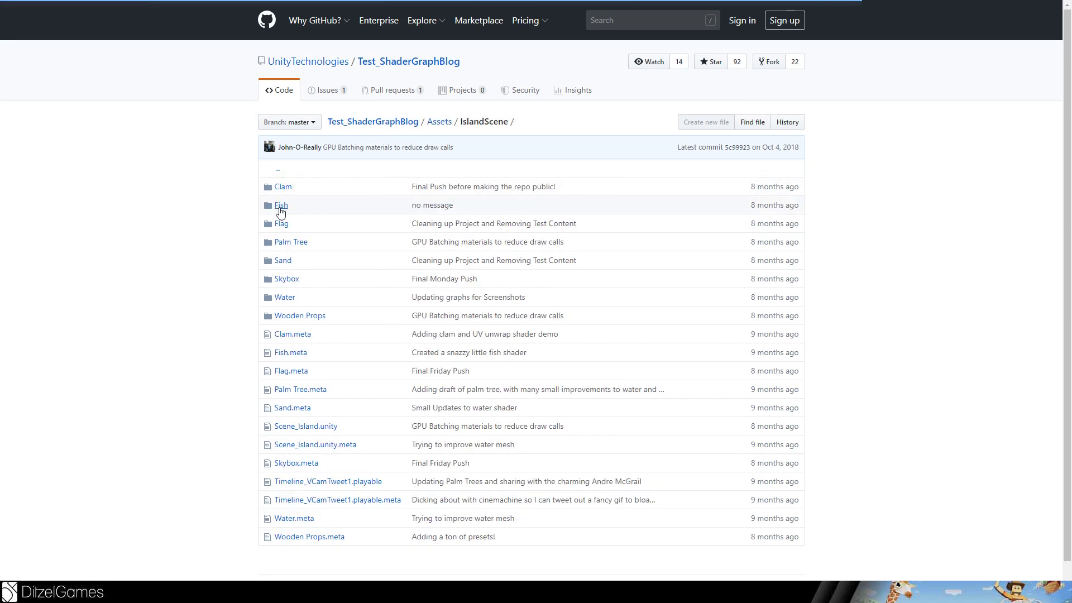
left_click(301, 242)
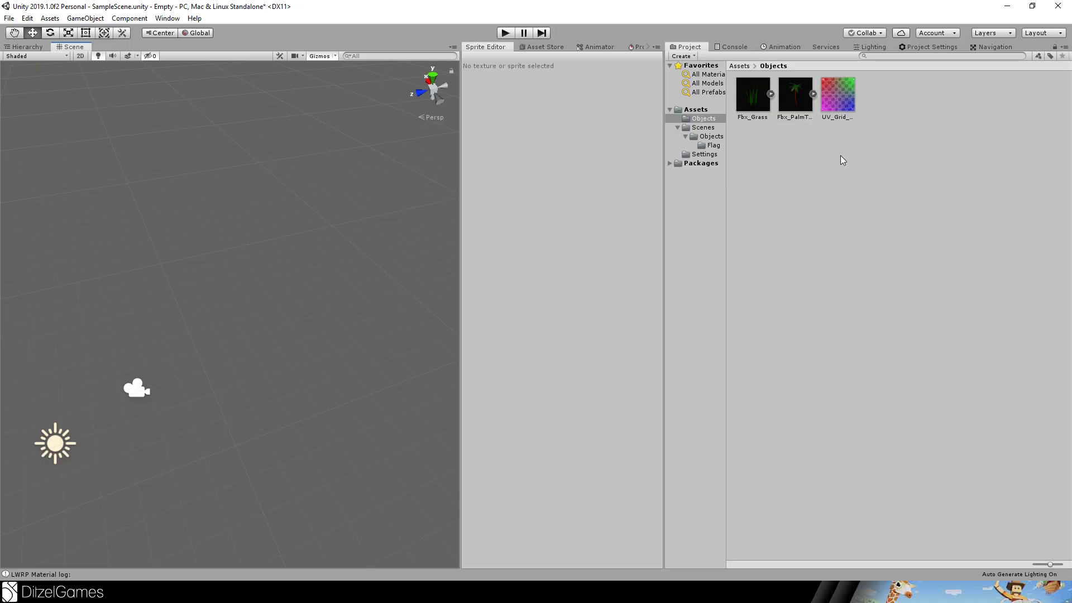
Step: Place the palm tree and grass FBX models from the Objects folder into the scene, with the grass beside the trunk
left_click_drag(804, 113, 239, 365)
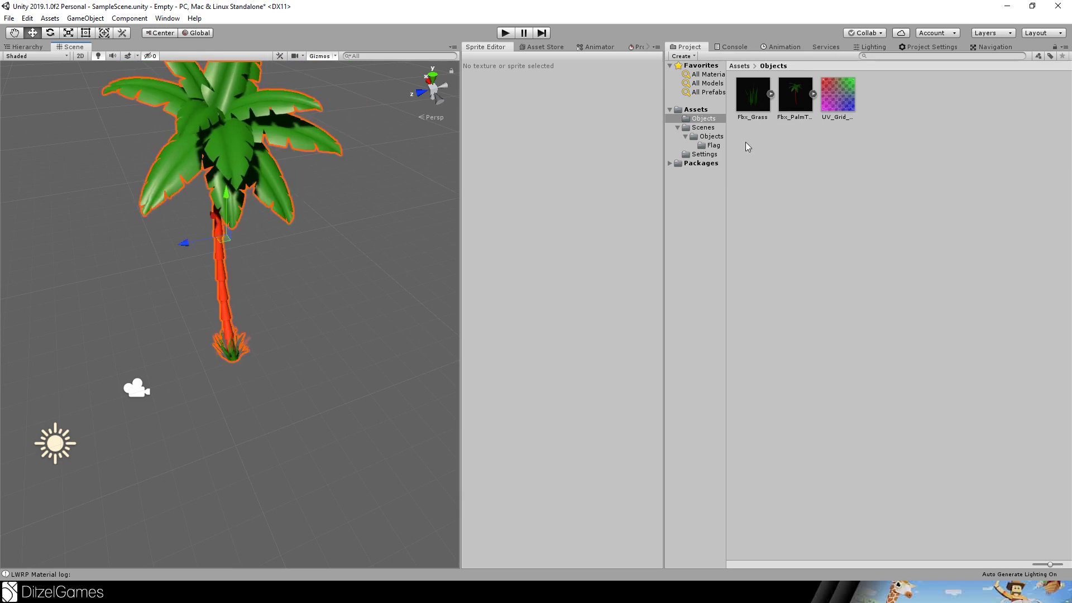
left_click_drag(758, 100, 295, 314)
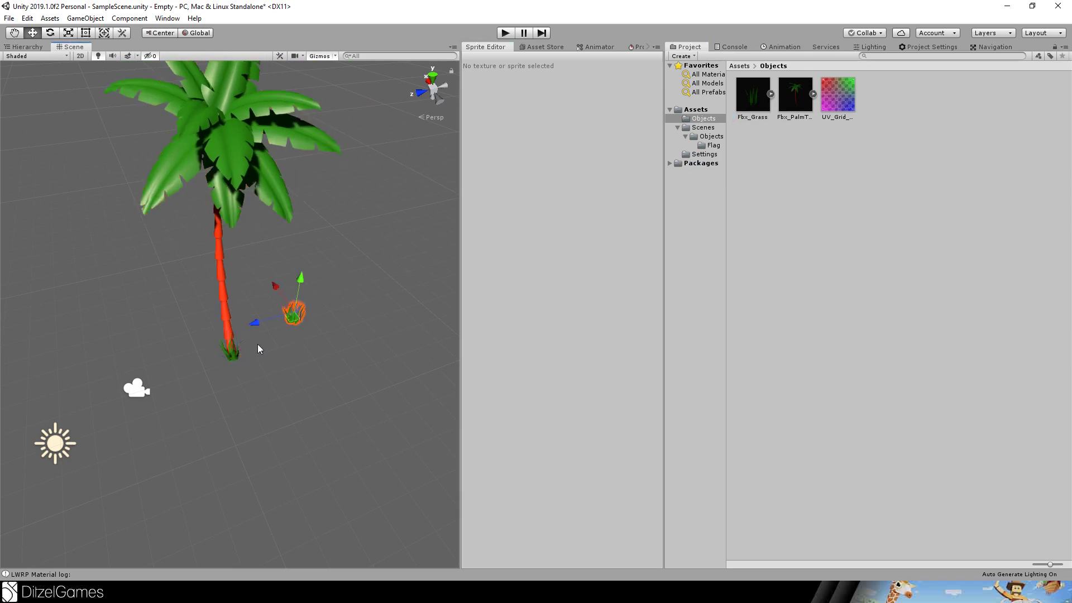
left_click(221, 316)
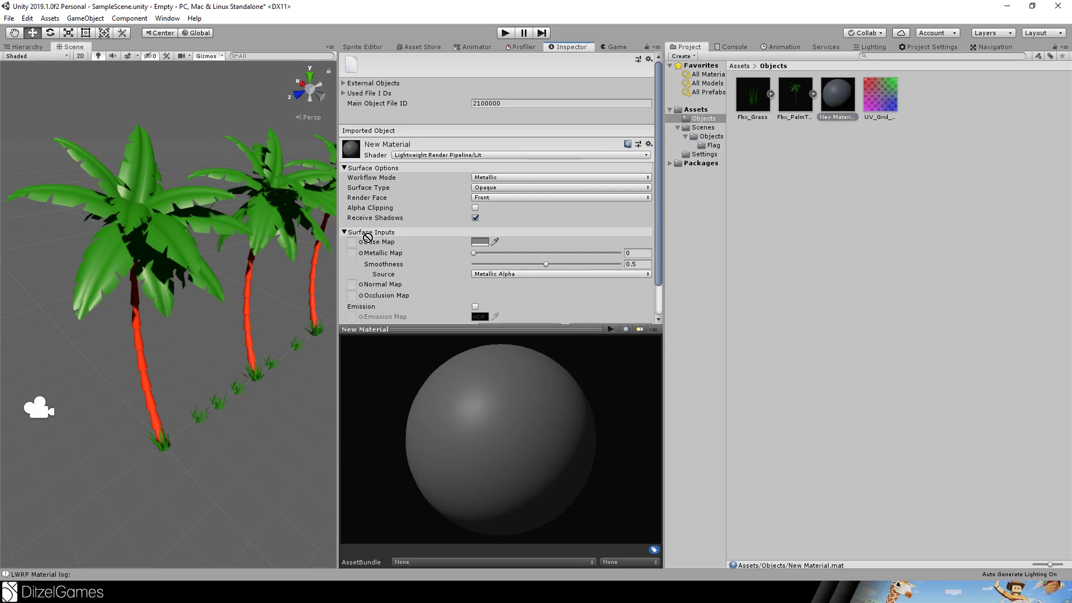
Step: Assign the UV grid texture to the new material's Base Map and apply the material to the front palm tree
left_click_drag(880, 95, 354, 241)
left_click_drag(880, 93, 138, 340)
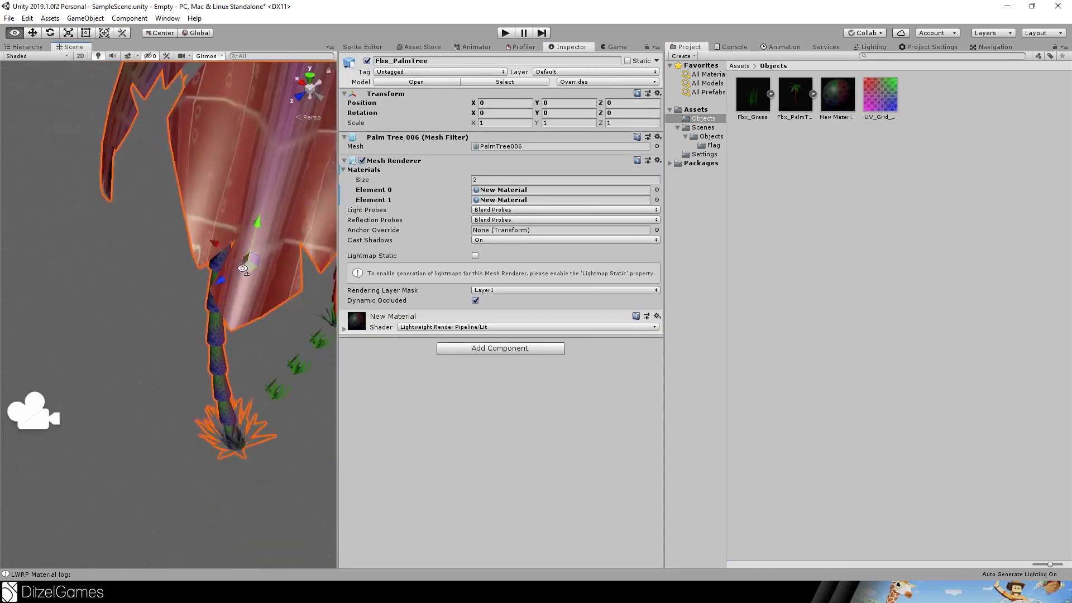
Step: Examine how the UV grid maps onto the palm trunk's segments up close
right_click_drag(242, 270, 246, 386)
left_click_drag(245, 387, 225, 132, "alt")
right_click_drag(225, 132, 254, 139)
key("w")
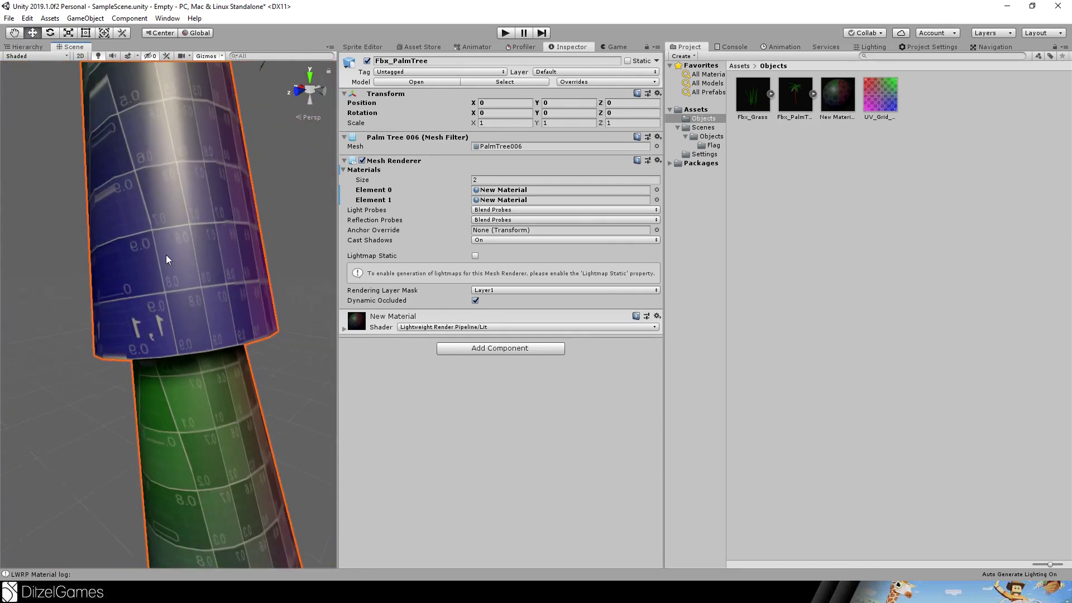
left_click_drag(168, 259, 80, 260, "alt")
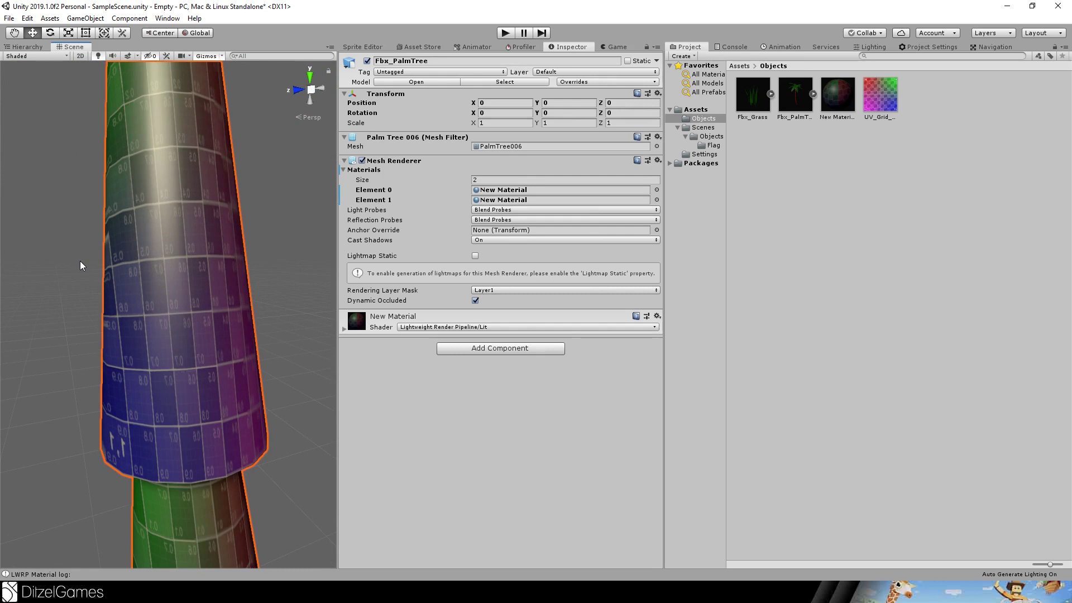
left_click_drag(79, 260, 175, 351, "alt")
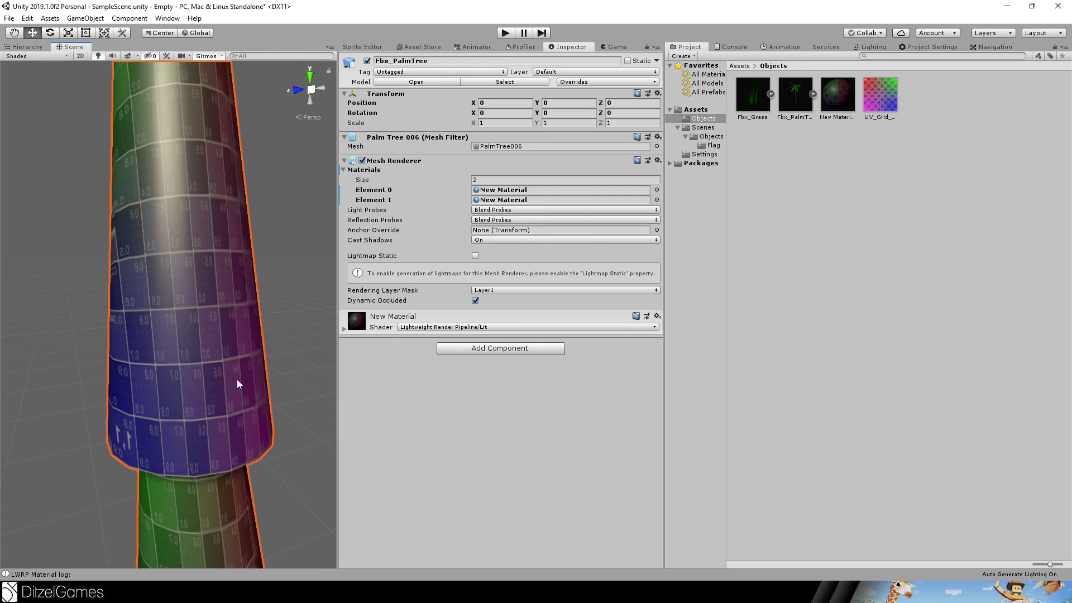
left_click_drag(264, 262, 270, 233, "alt")
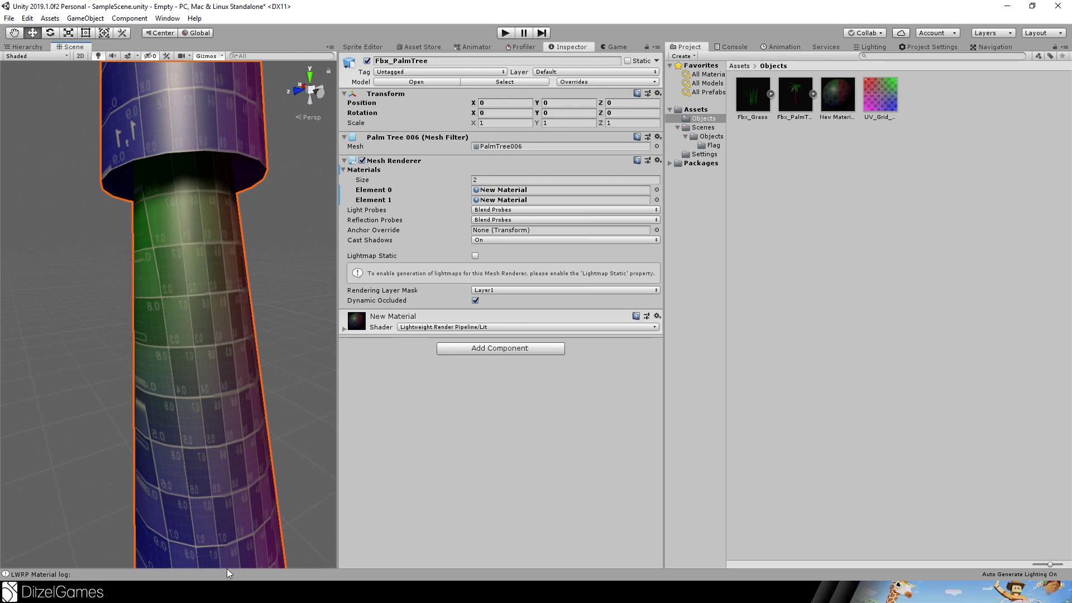
Step: Create a PBR Graph shader named Stump in the Objects folder
right_click(746, 149)
mouse_move(779, 155)
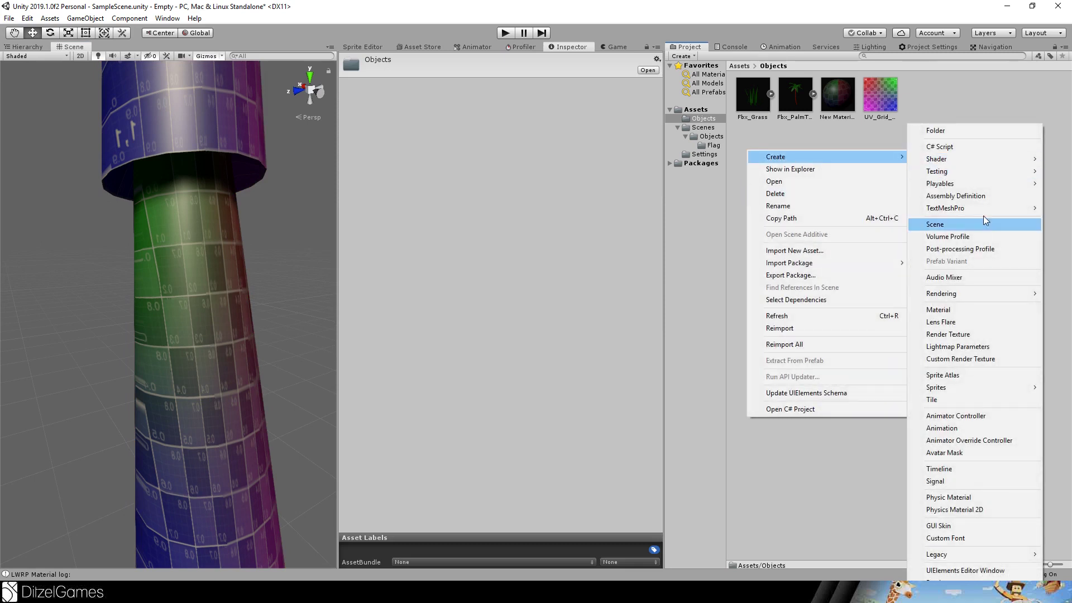
mouse_move(984, 212)
mouse_move(980, 158)
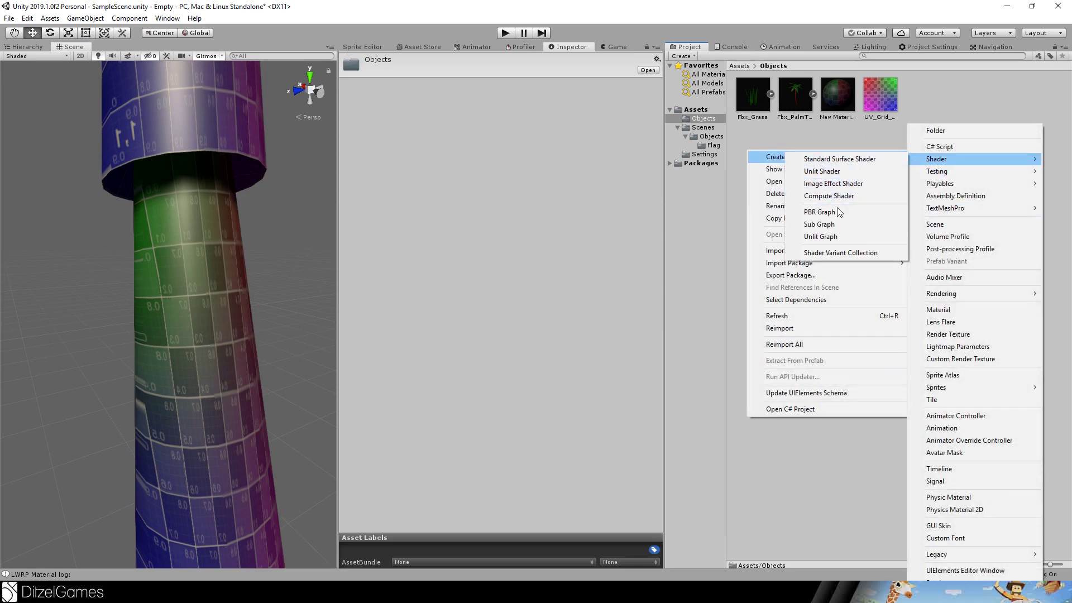
left_click(835, 212)
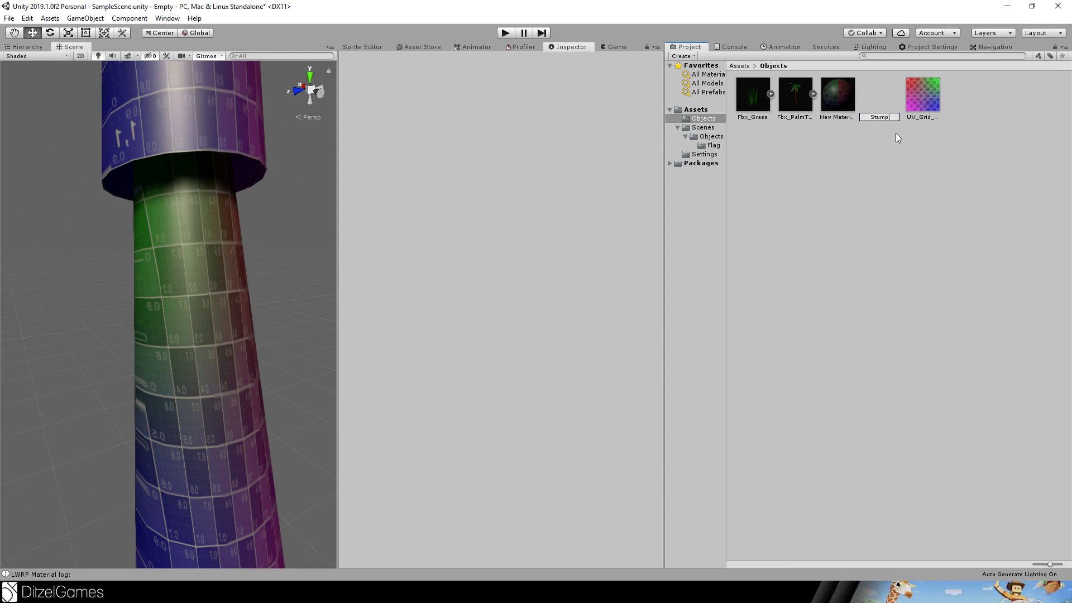
right_click(769, 152)
left_click(784, 179)
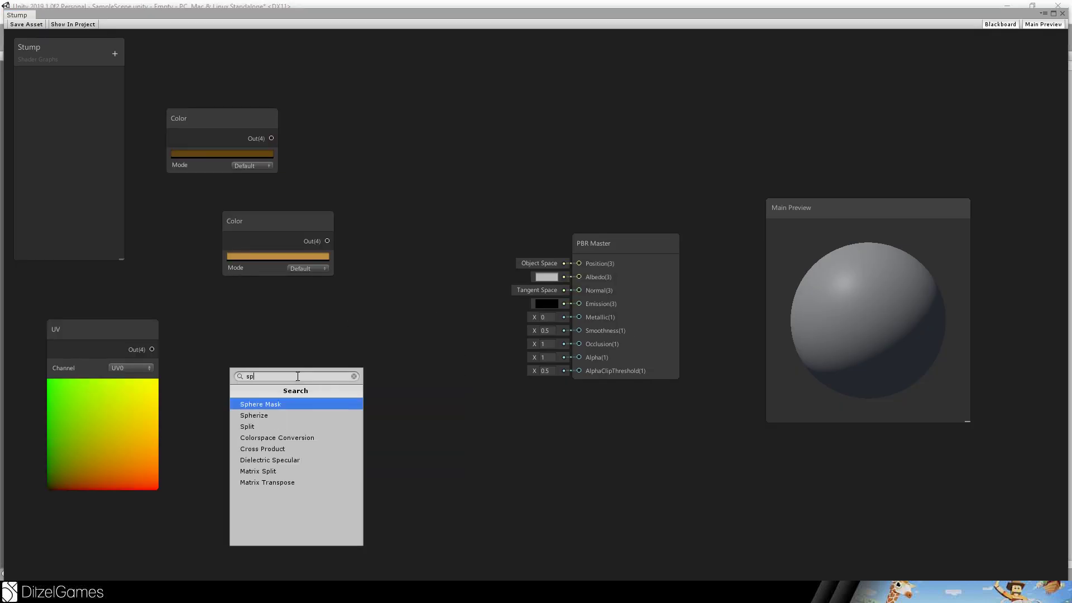
Step: Add a Split node to the Stump graph and connect the UV node's output to its input
type("l")
key("Return")
left_click_drag(152, 350, 352, 394)
key("Escape")
key("Escape")
Step: Add a Lerp node and place it between the Split node and the PBR Master
key("space")
type("lerp")
key("Return")
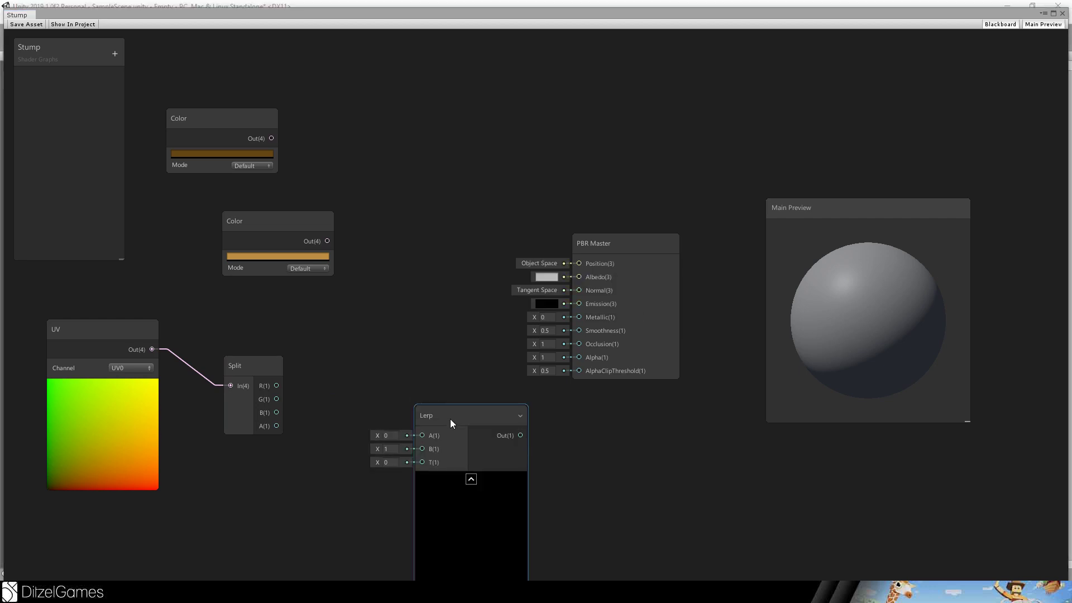
left_click_drag(450, 418, 426, 319)
Step: Wire dark brown, light brown and Split's G into Lerp's A, B and T, then connect Lerp to Albedo and save the shader
left_click_drag(271, 139, 398, 335)
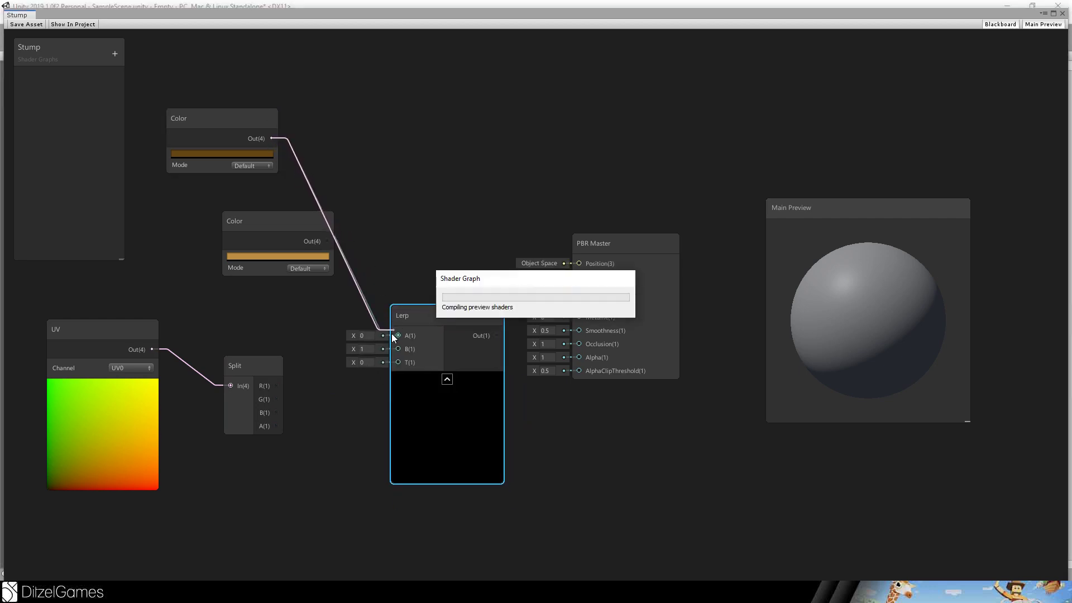
left_click_drag(330, 243, 418, 265)
left_click_drag(276, 399, 398, 309)
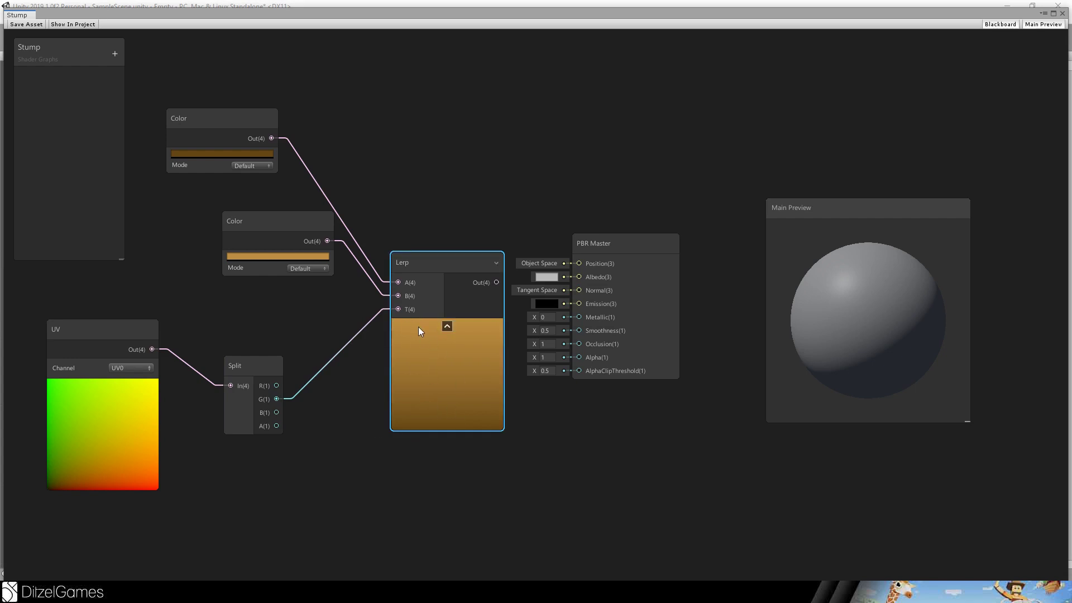
left_click_drag(497, 282, 579, 277)
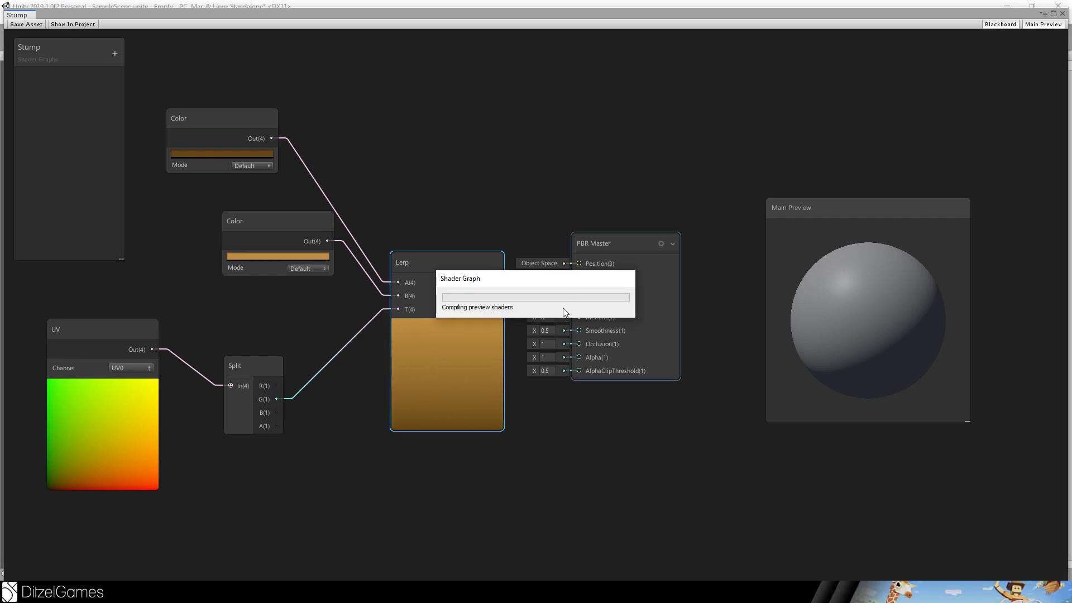
left_click(22, 24)
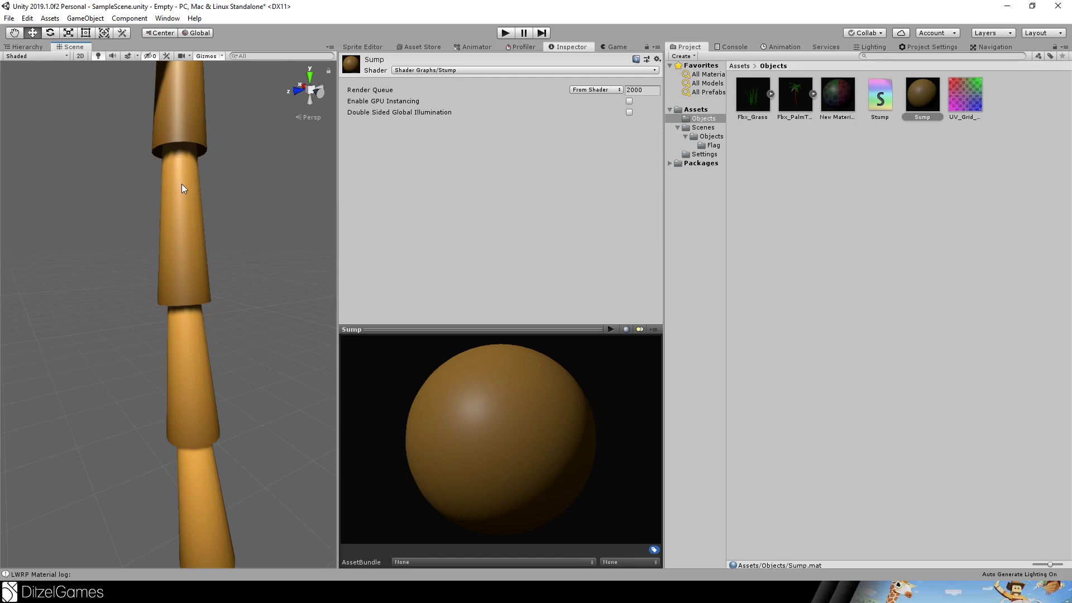
Step: Create a second PBR Graph shader named Leaf in the Objects folder
scroll(220, 187, "down", 2)
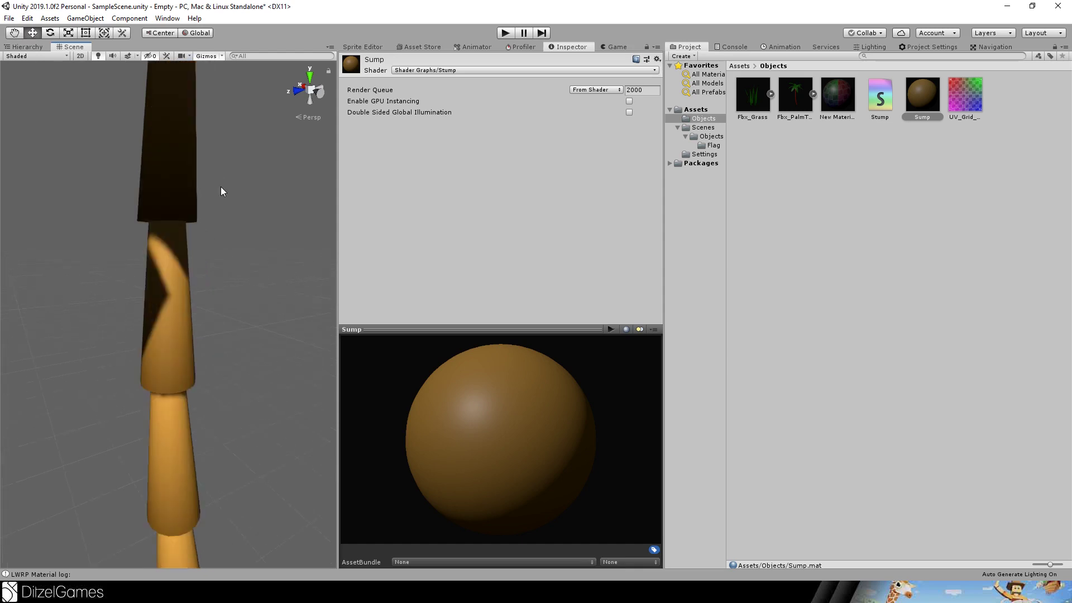
scroll(213, 131, "down", 10)
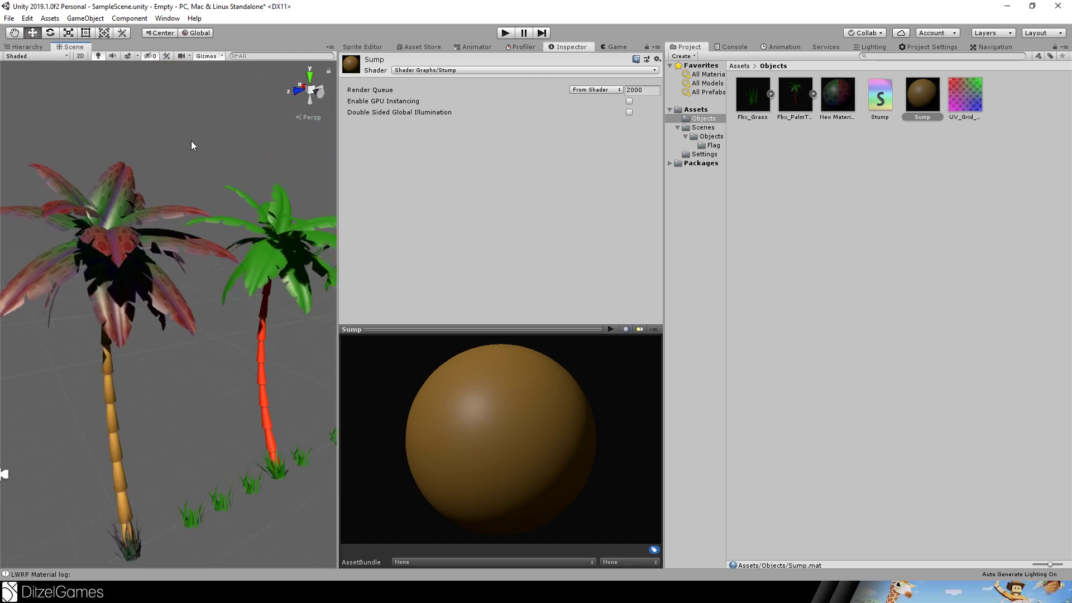
right_click(782, 157)
mouse_move(798, 163)
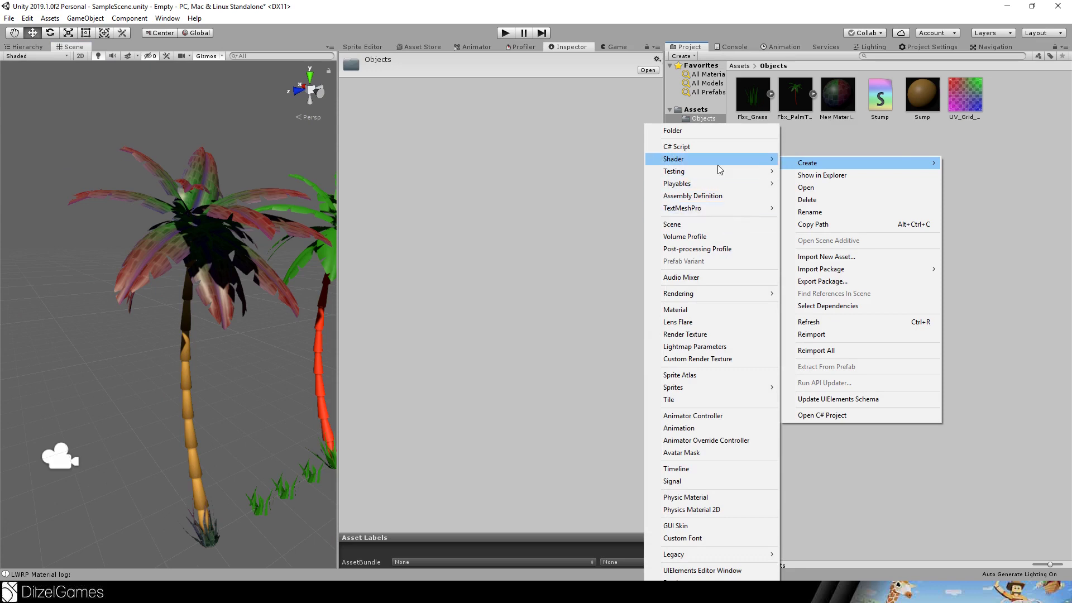
mouse_move(726, 159)
left_click(813, 212)
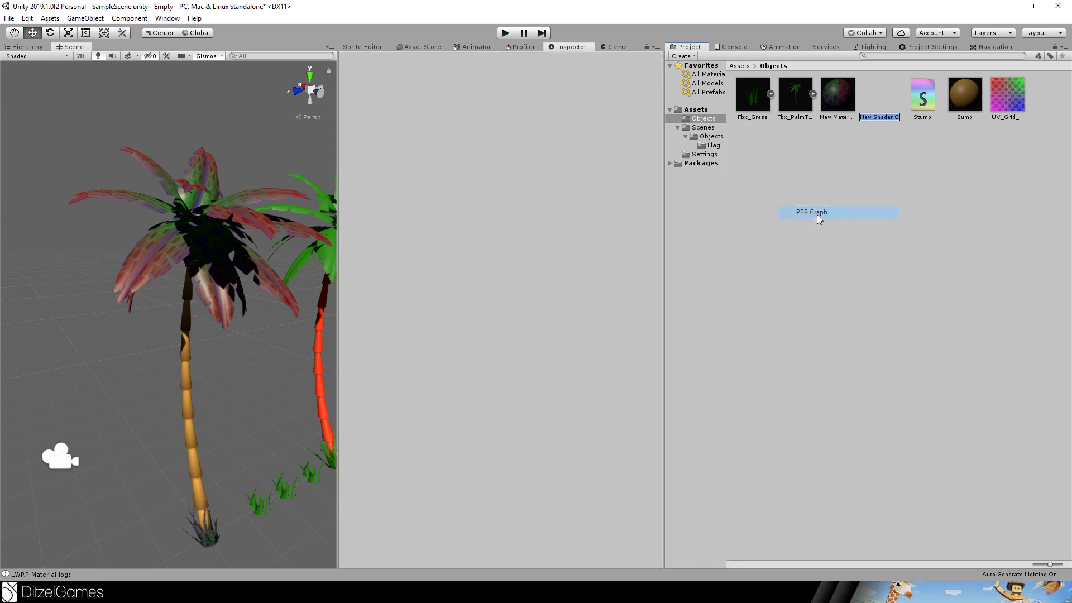
type("Leaf")
key("Return")
Step: Create a new material with the Leaf shader graph and apply it to the front palm tree's leaves
right_click(817, 214)
mouse_move(847, 223)
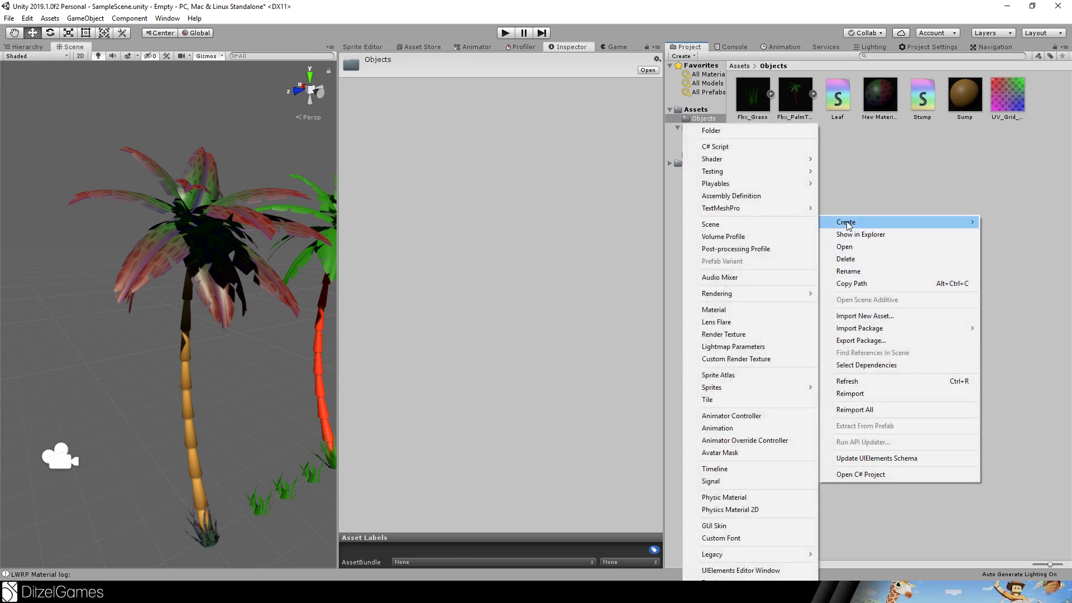
left_click(718, 310)
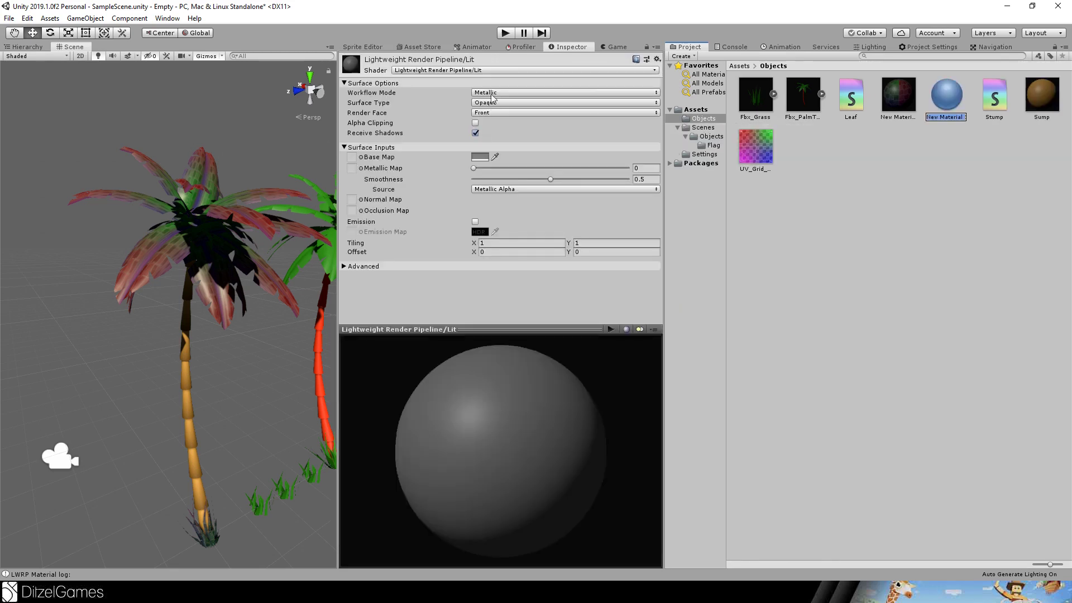
key("Return")
left_click(456, 155)
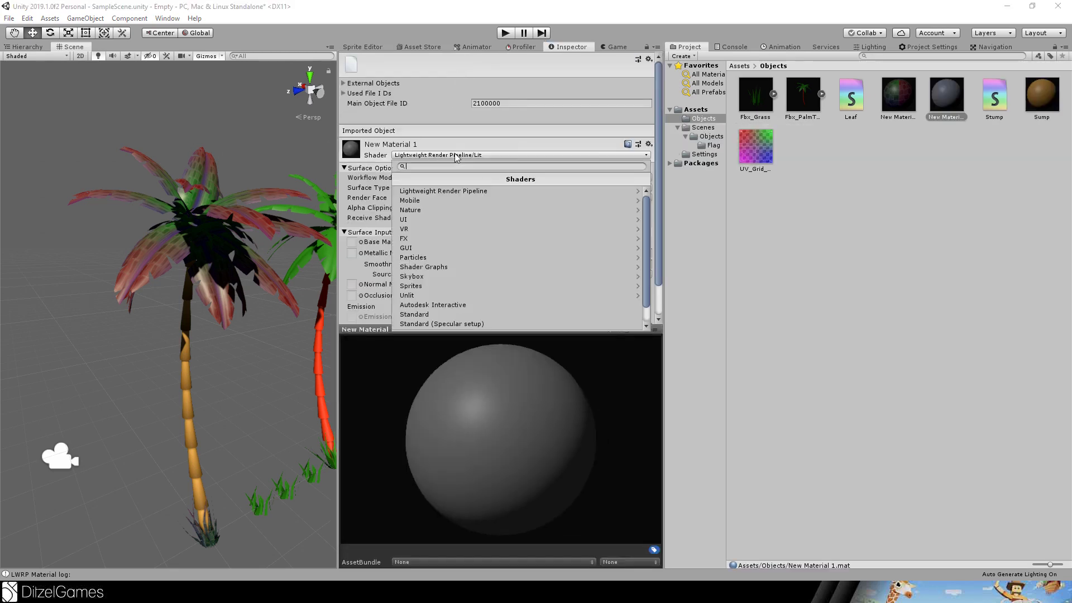
type("leaf")
key("Return")
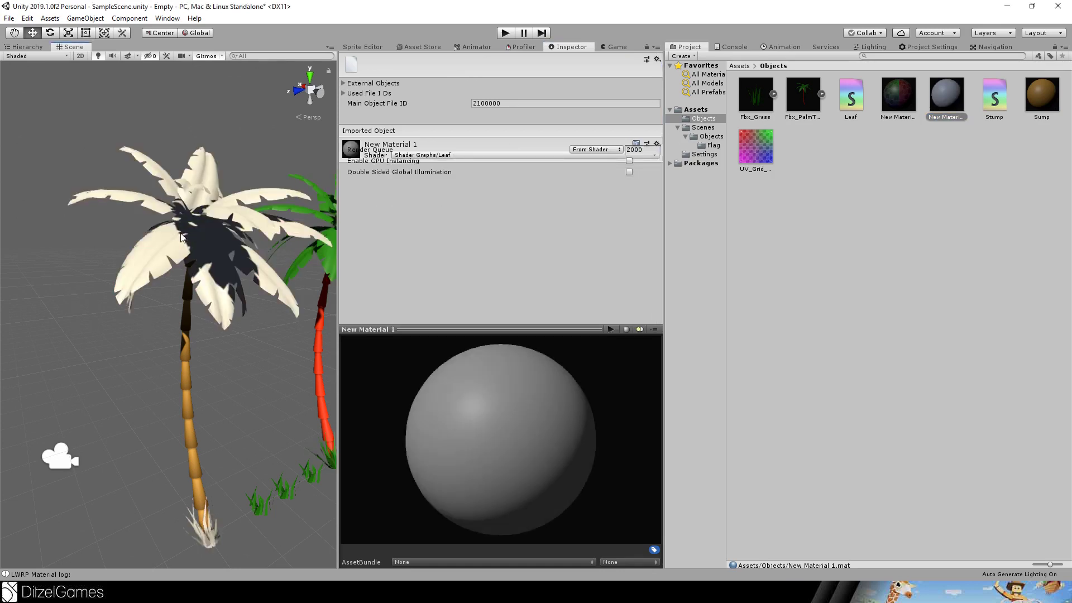
Step: Open the Leaf shader graph and move the PBR Master node closer to the main preview
double_click(857, 92)
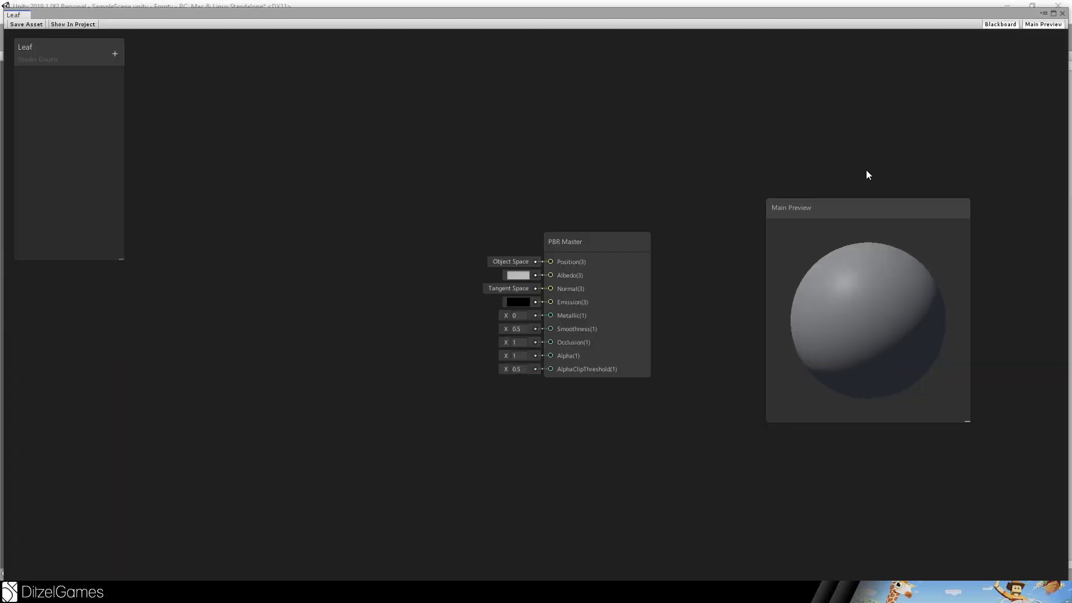
middle_click_drag(440, 123, 477, 110)
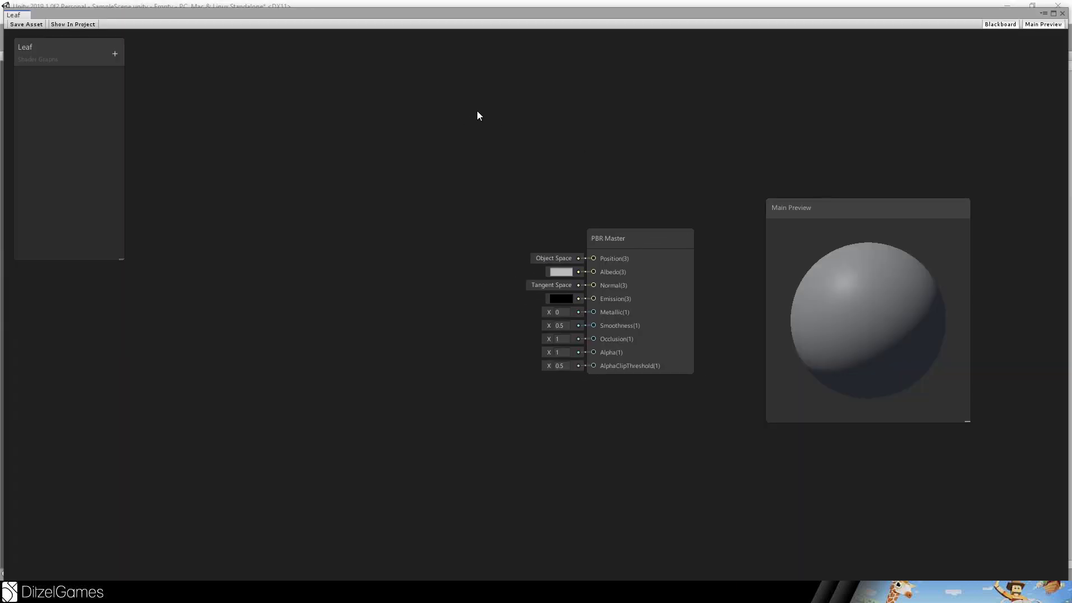
left_click_drag(661, 243, 705, 227)
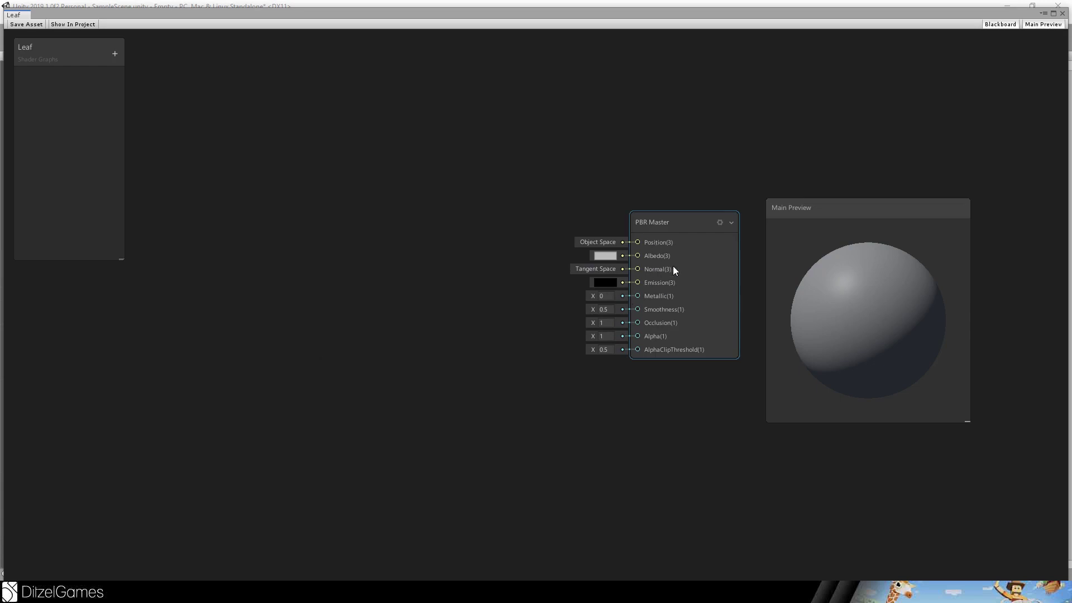
left_click(460, 235)
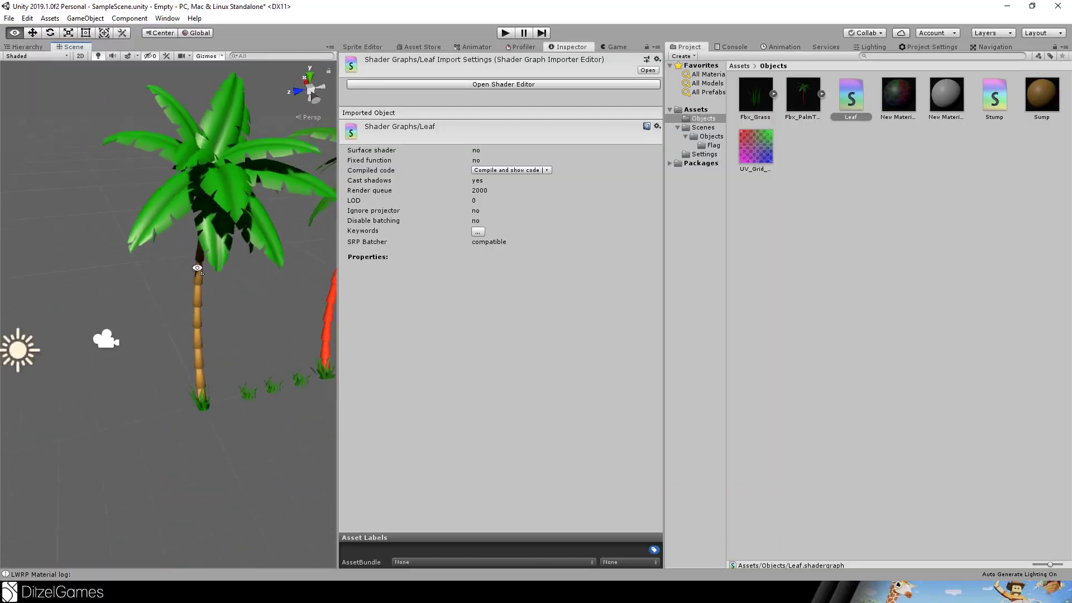
Step: Inspect the shaded leaves of the front palm tree in the scene
key("s")
right_click_drag(197, 267, 262, 265)
key("w")
key("s")
key("w")
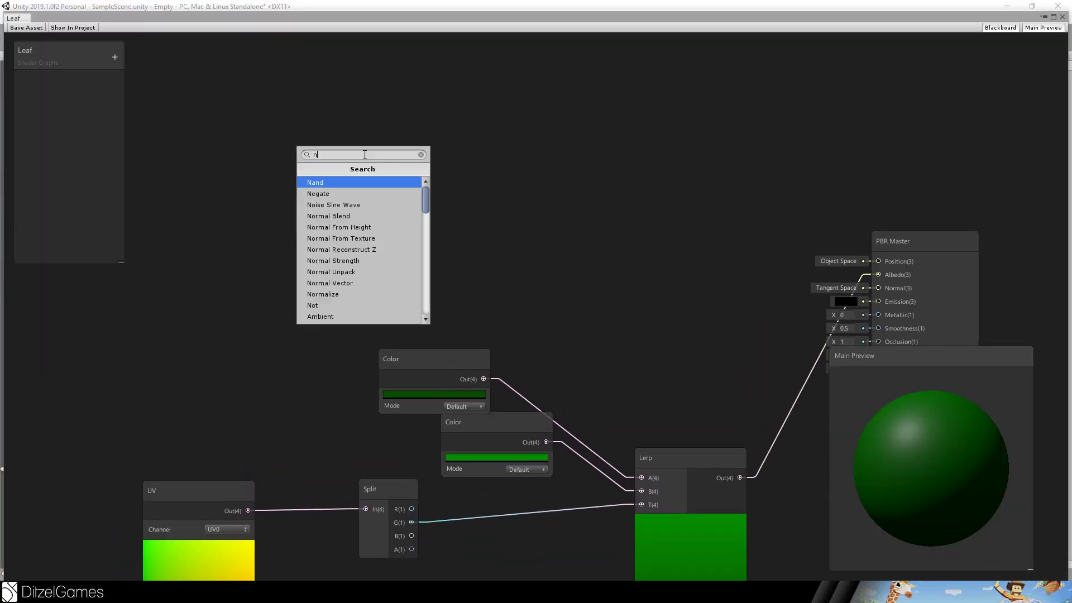
Step: Add a Gradient Noise node to the Leaf graph and place it above the Color nodes
type("oi")
key("Down")
key("Return")
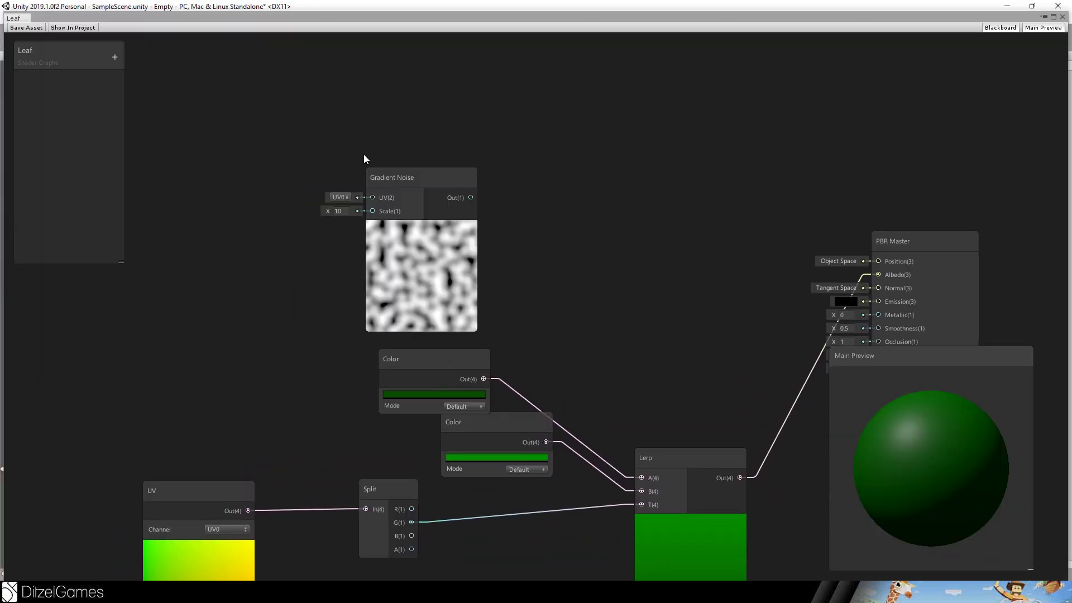
left_click_drag(387, 180, 365, 133)
Step: Add a Vector1 property named WindDensity to the Leaf graph
left_click(114, 57)
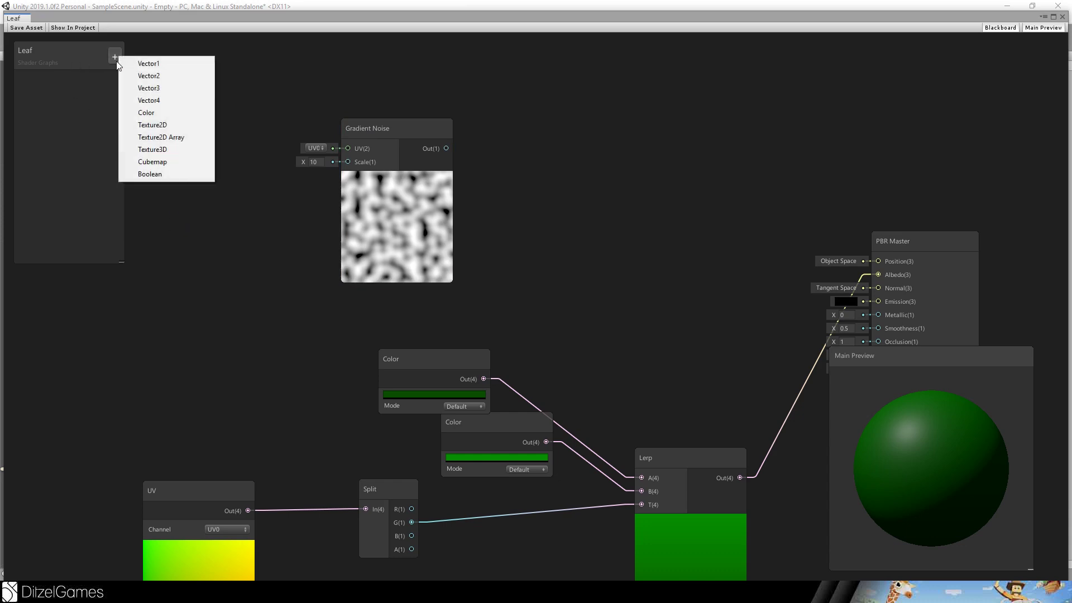
left_click(148, 64)
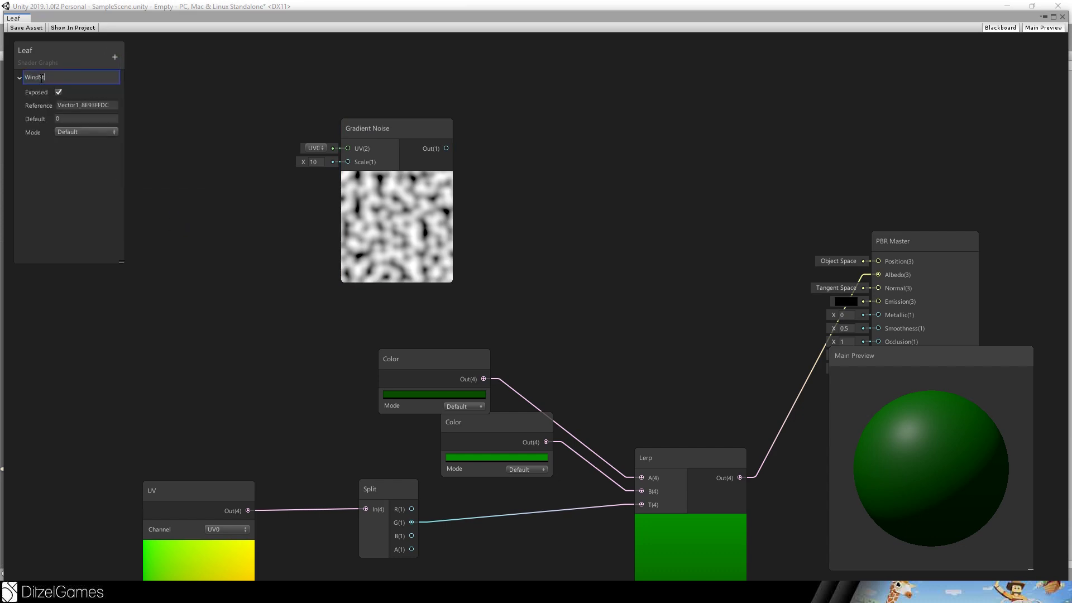
type("WindDensity")
key("Return")
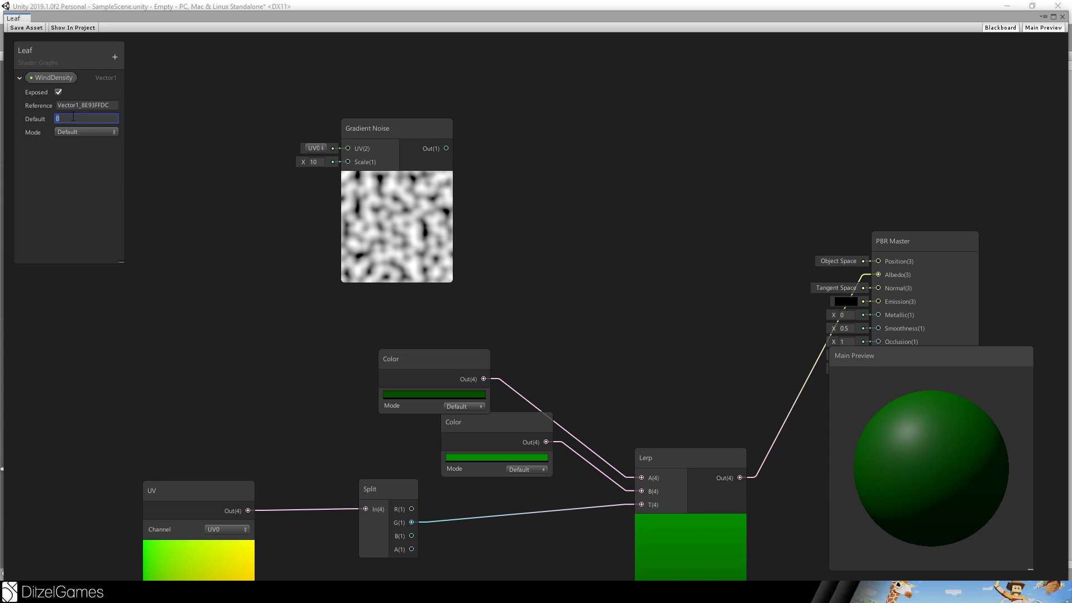
Step: Feed a WindDensity node into the Gradient Noise node's Scale input, trying a default of 20 and settling on 5
left_click_drag(143, 198, 212, 233)
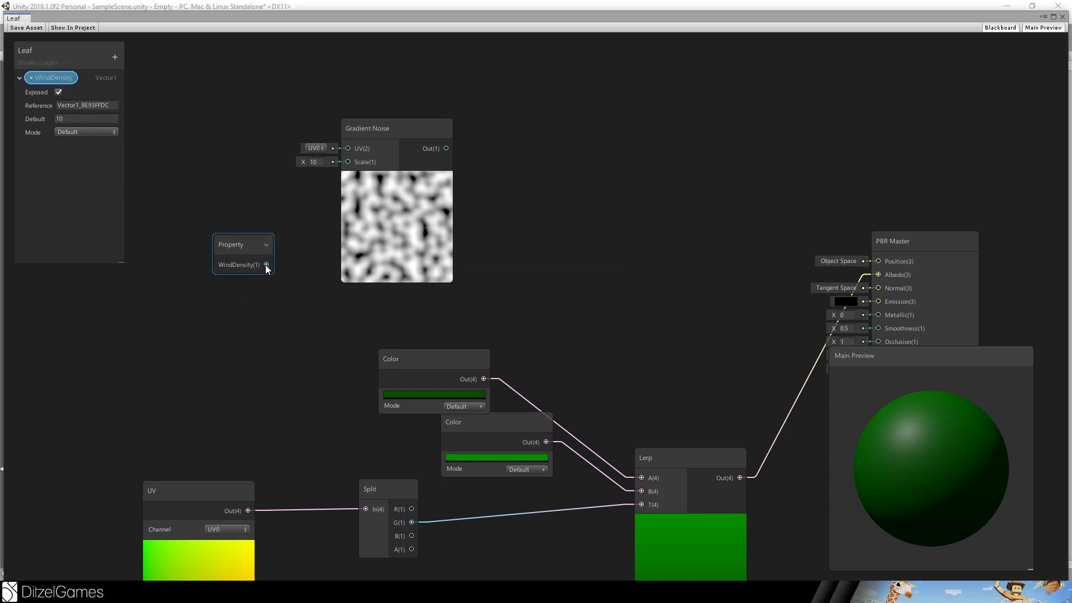
left_click_drag(266, 264, 350, 162)
left_click_drag(234, 244, 211, 228)
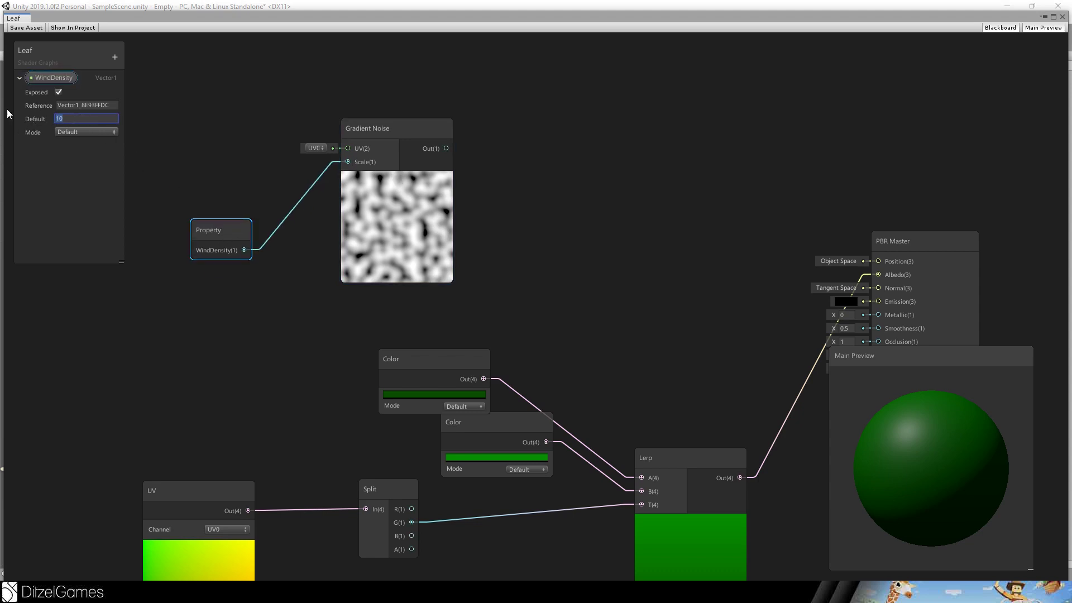
type("20")
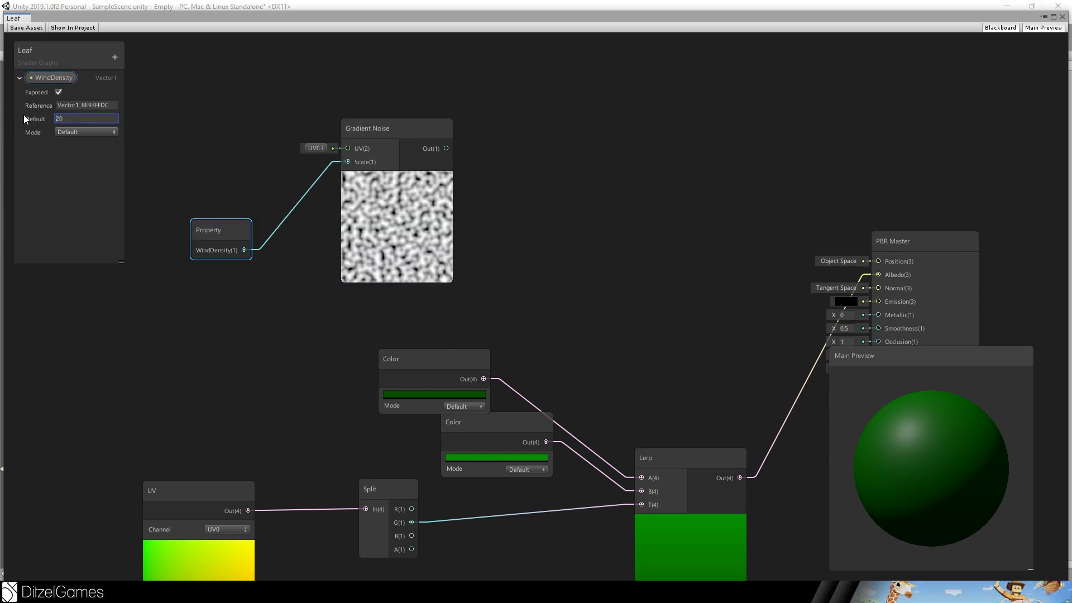
Step: Add an Add node with B set to -0.5 and connect the Gradient Noise output to its A input
left_click(560, 206)
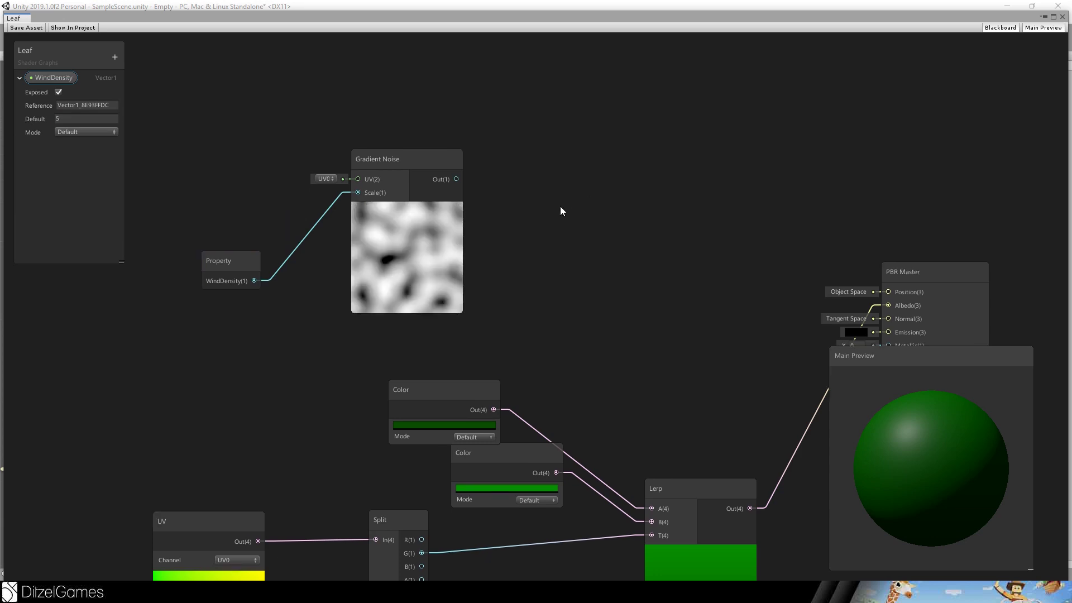
key("space")
type("add")
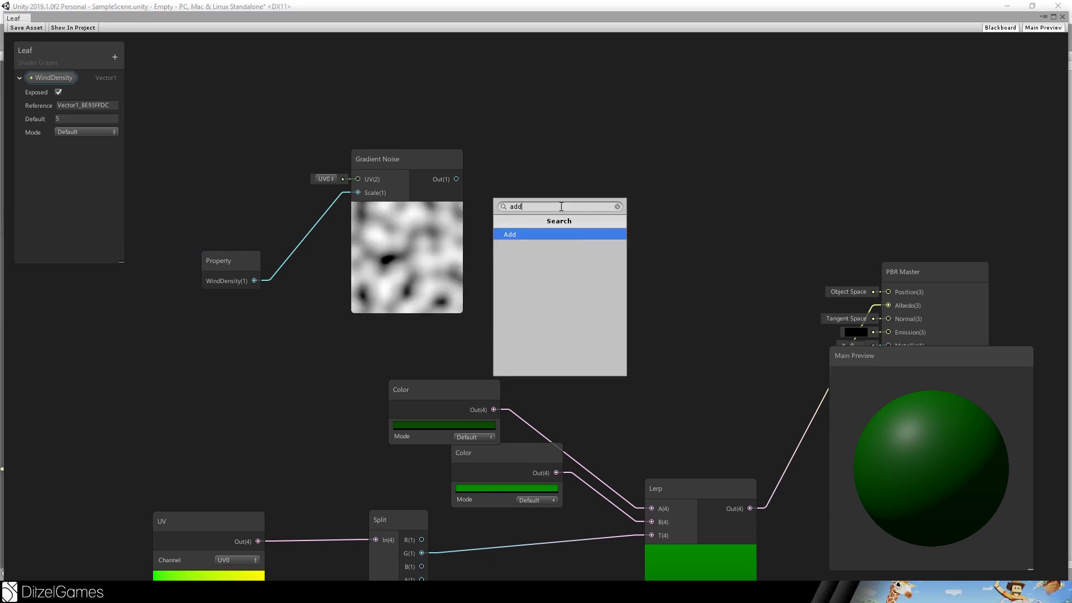
key("Return")
left_click(542, 263)
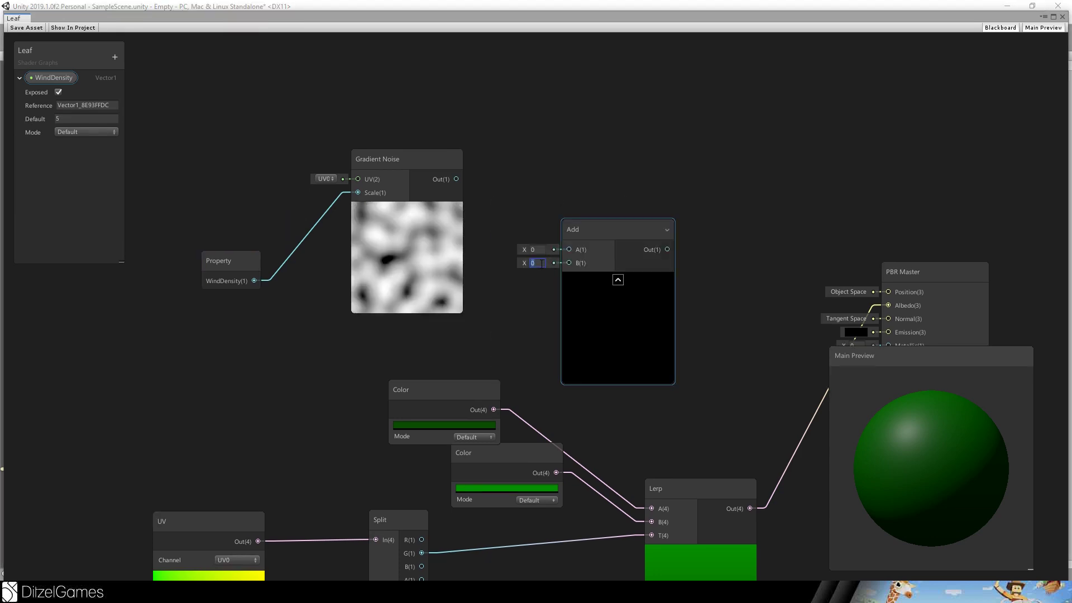
left_click_drag(628, 250, 602, 176)
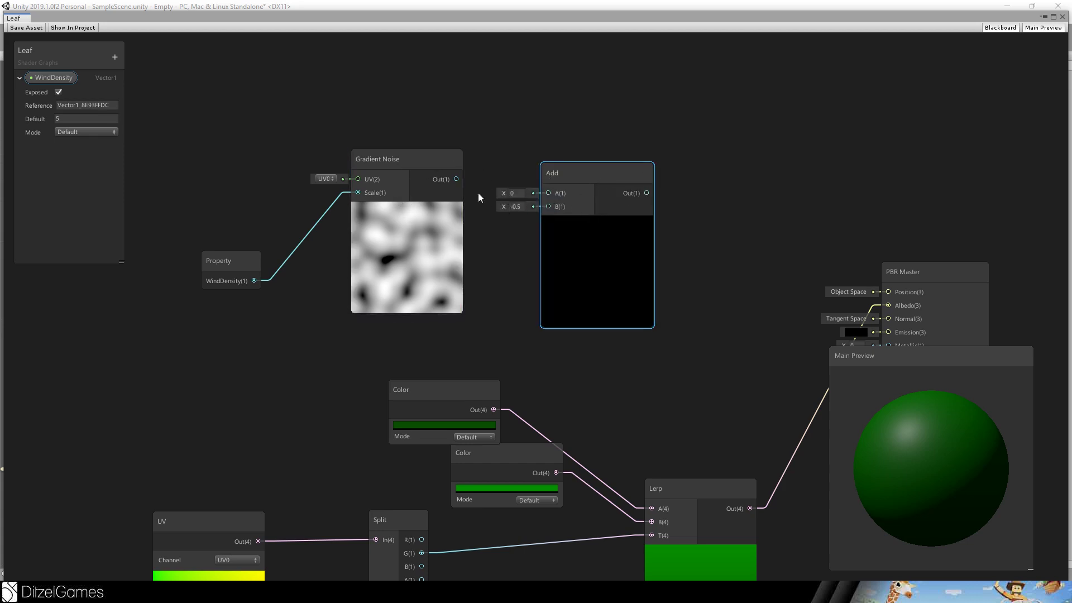
left_click_drag(462, 180, 549, 193)
left_click_drag(602, 162, 618, 148)
Step: Create a Multiply node and place it to the right of the Add node
left_click(493, 112)
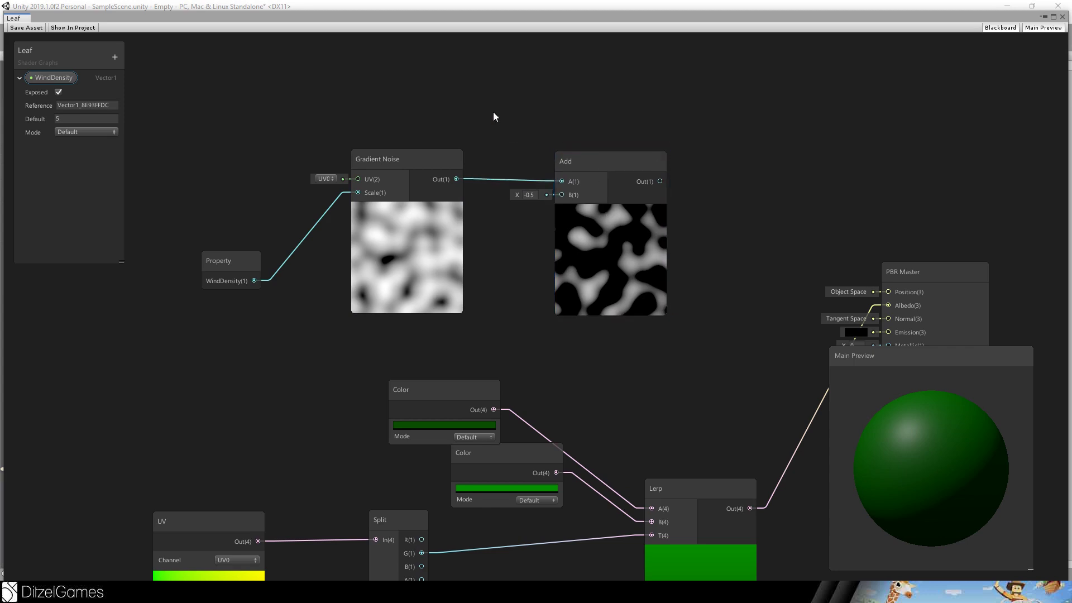
key("space")
type("mul")
key("Return")
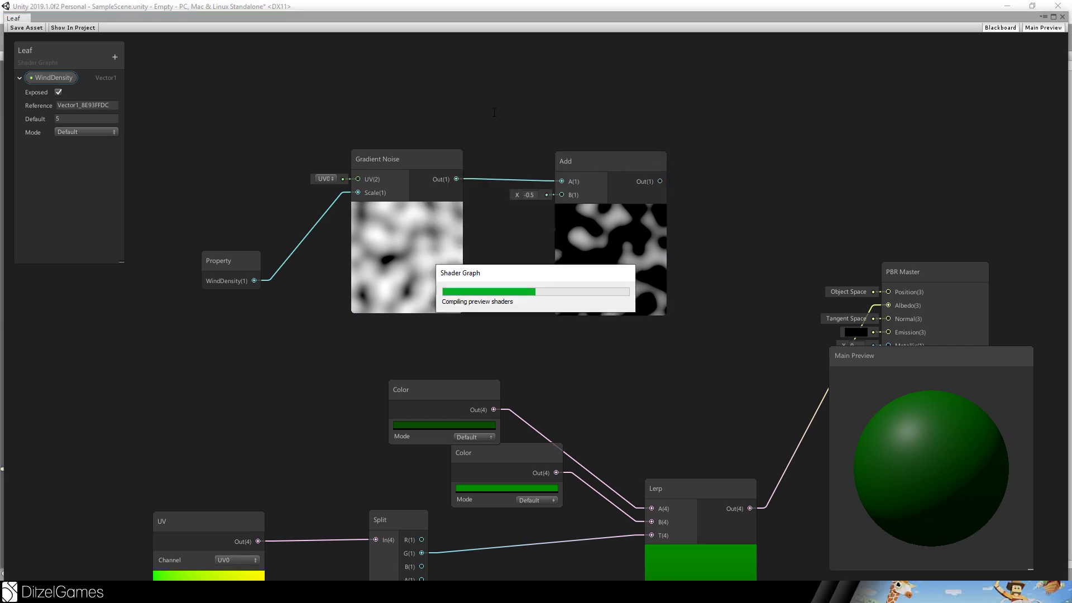
left_click_drag(592, 156, 823, 155)
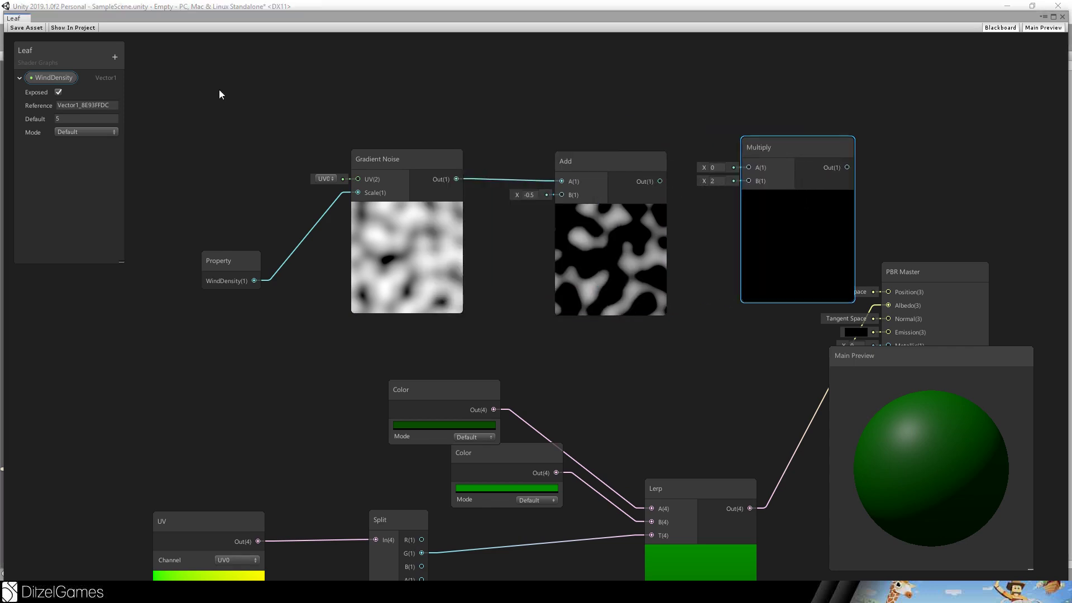
Step: Add a second Vector1 property named WindStrengh to the Leaf graph
left_click(114, 57)
left_click(148, 61)
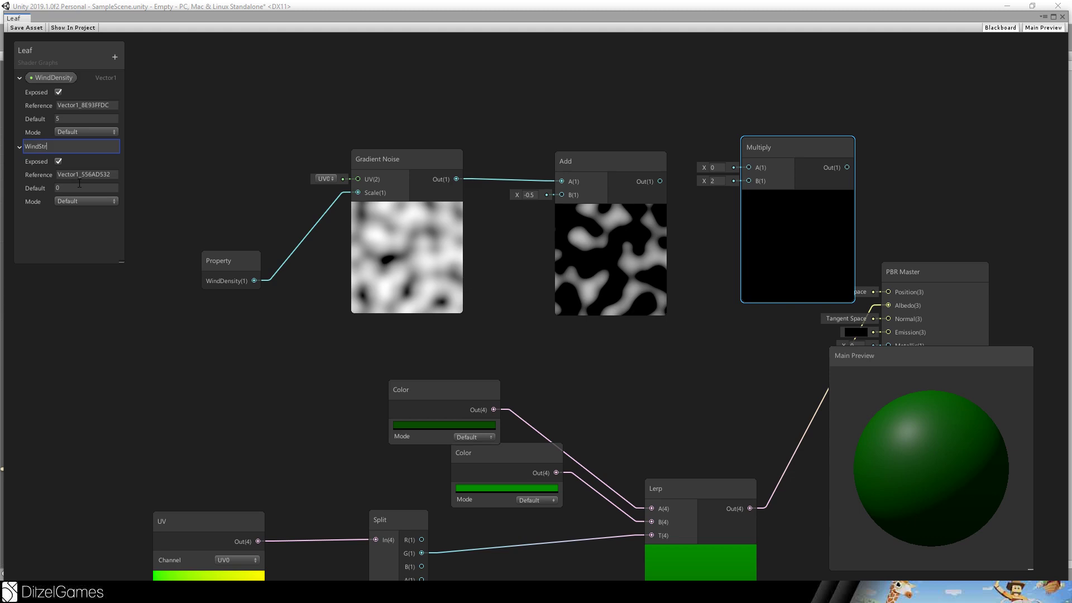
key("Return")
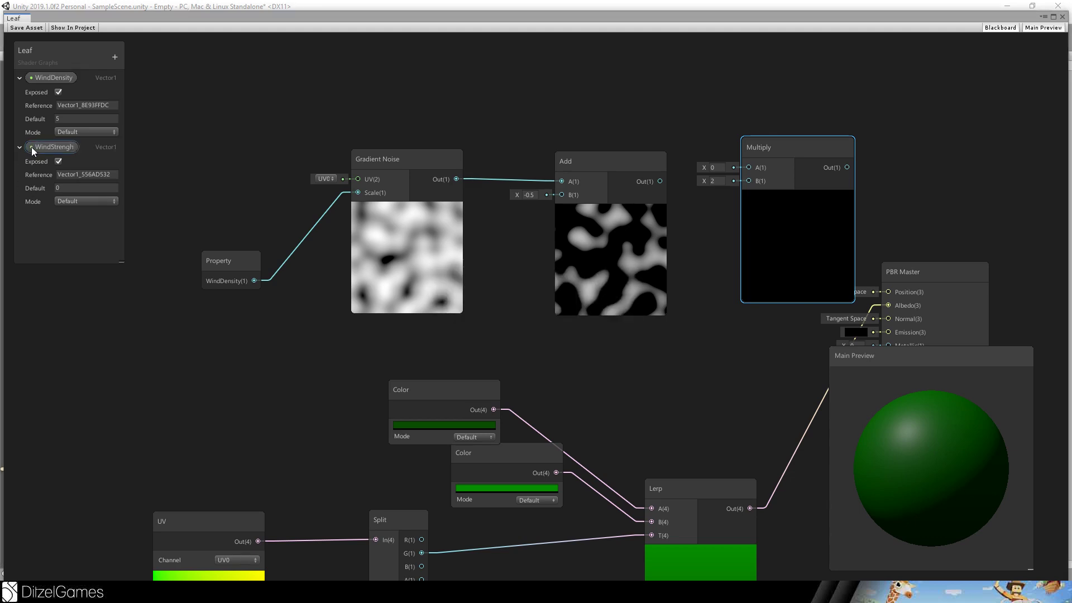
Step: Connect the Add output to the Multiply node's A input and a WindStrengh node to its B input
left_click_drag(53, 147, 703, 237)
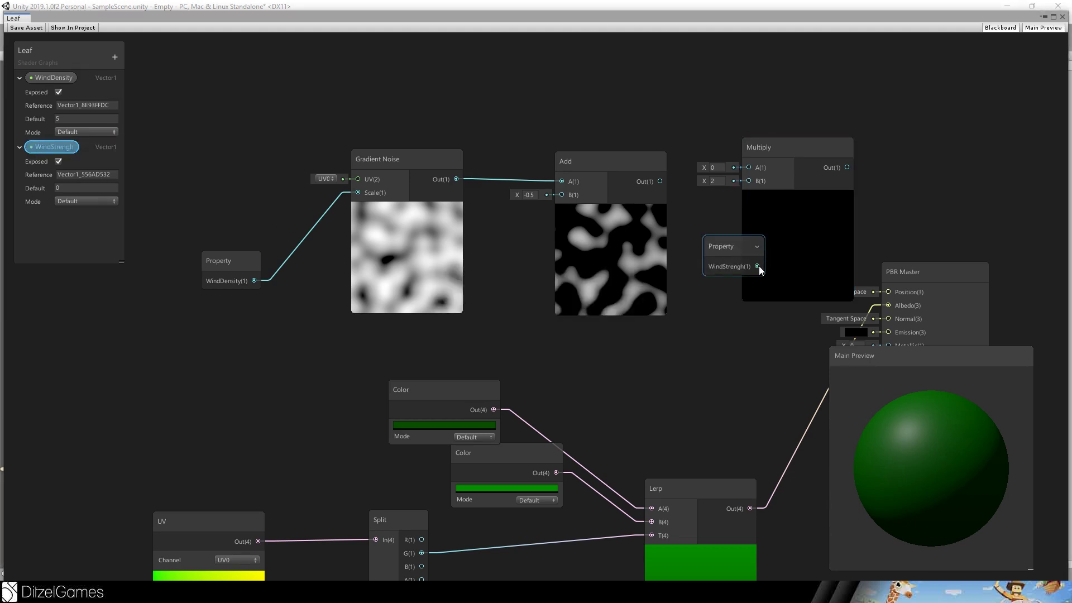
mouse_move(757, 266)
left_mouse_down()
mouse_move(751, 168)
mouse_move(881, 150)
mouse_move(820, 232)
mouse_move(855, 181)
left_mouse_up()
left_click_drag(661, 182, 855, 169)
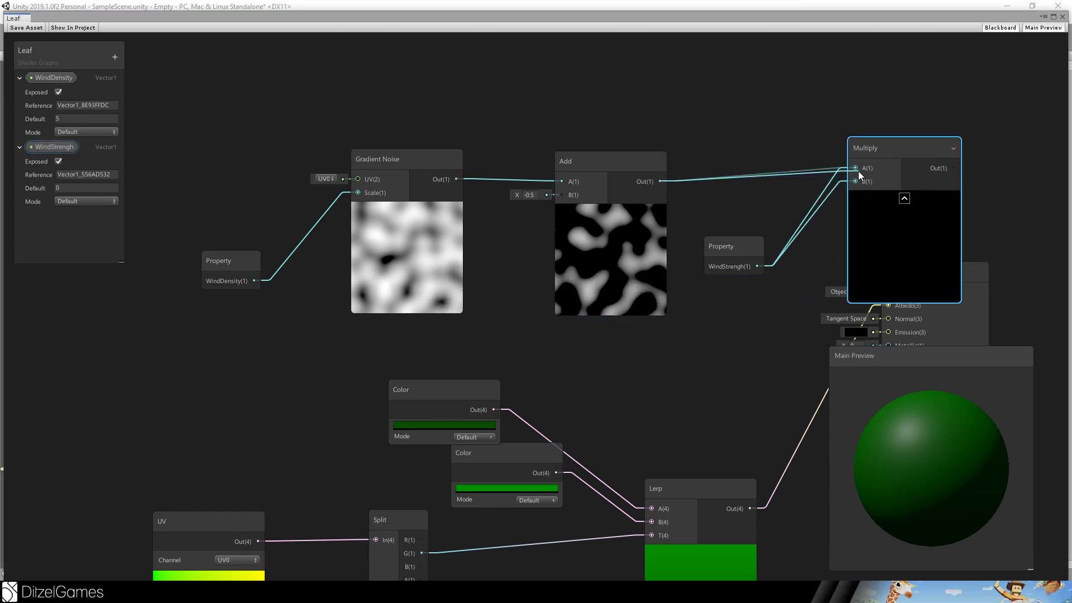
Step: Set the WindStrengh default to 2 and space the PBR Master and Multiply nodes apart
middle_click_drag(963, 284, 698, 255)
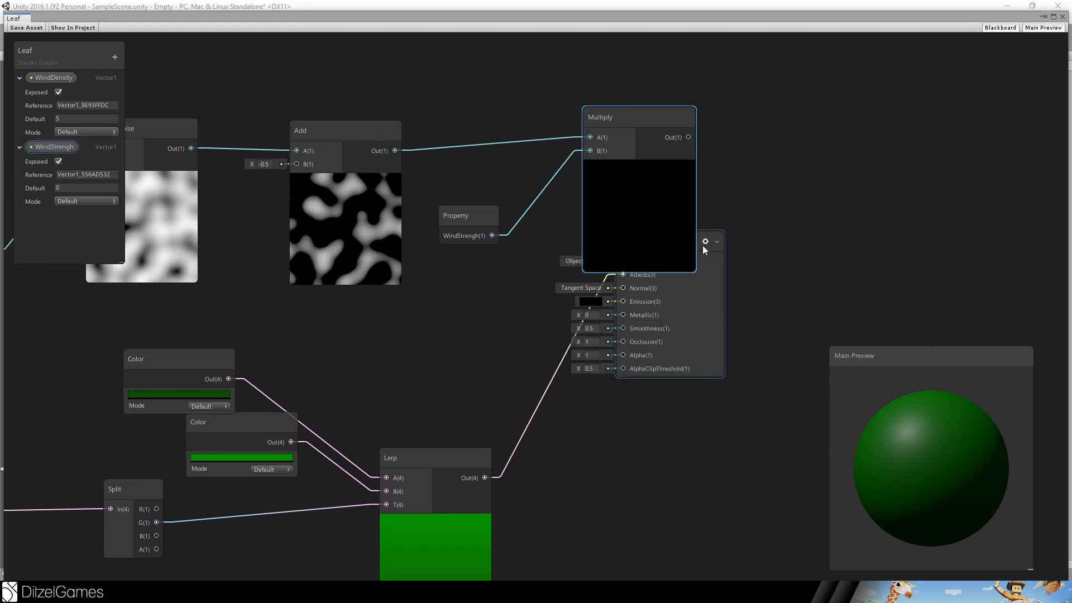
left_click_drag(711, 262, 961, 296)
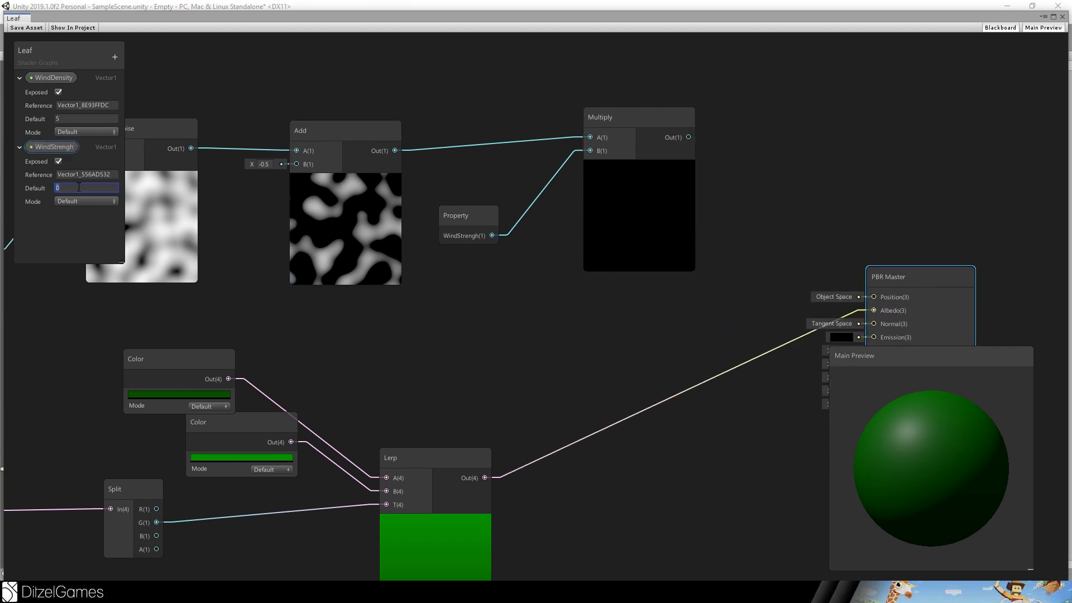
type("2")
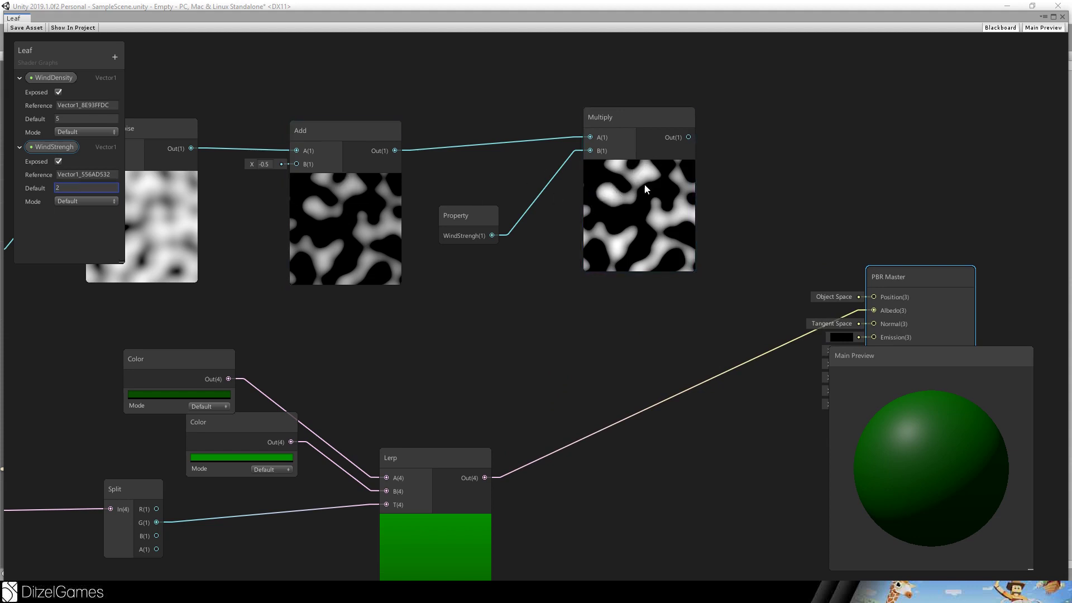
left_click_drag(621, 115, 615, 141)
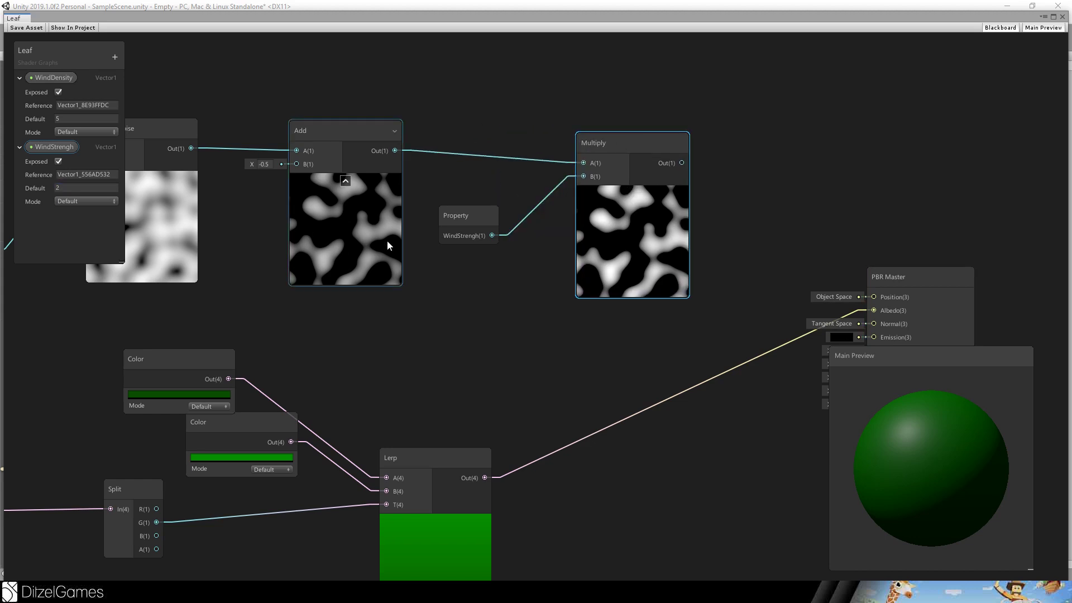
Step: Lower the WindDensity node and add a Time node in the free space to the left of it
middle_click_drag(356, 100, 881, 106)
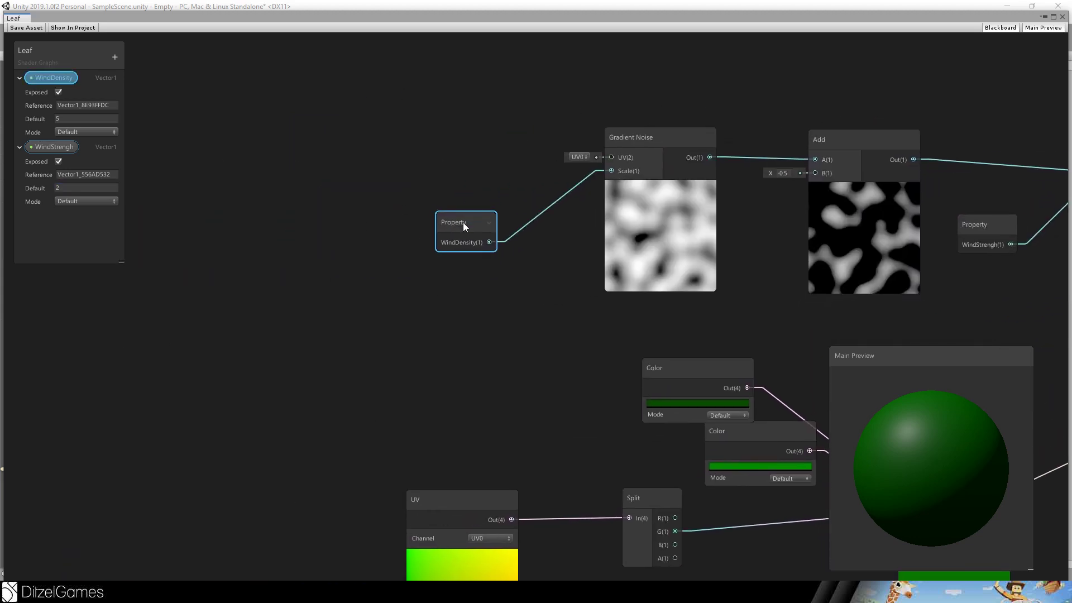
left_click_drag(463, 222, 480, 253)
left_click(245, 174)
key("space")
type("time")
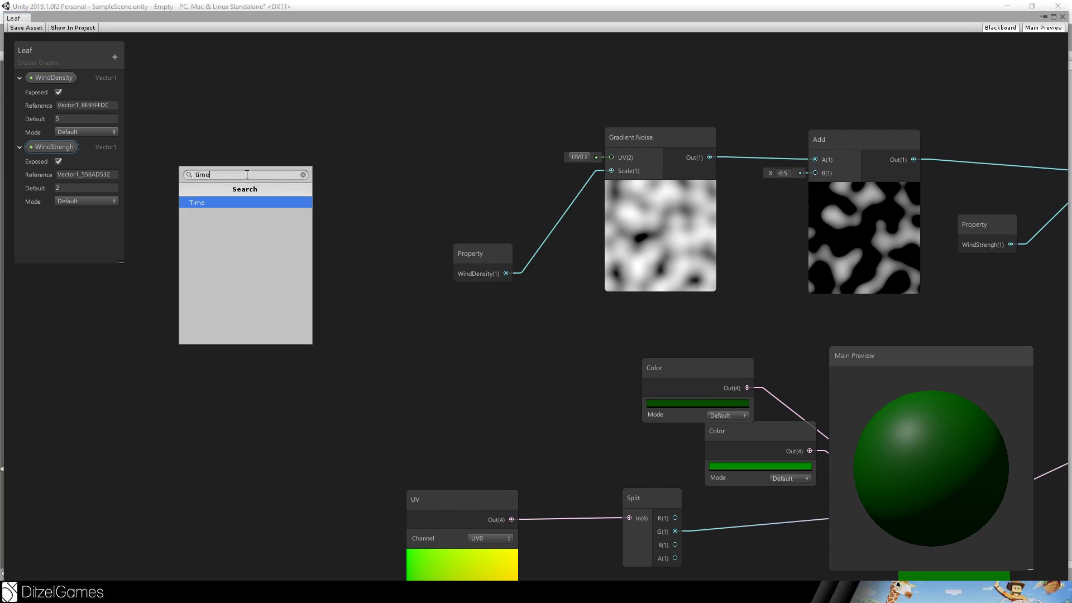
key("Return")
left_click_drag(264, 197, 246, 201)
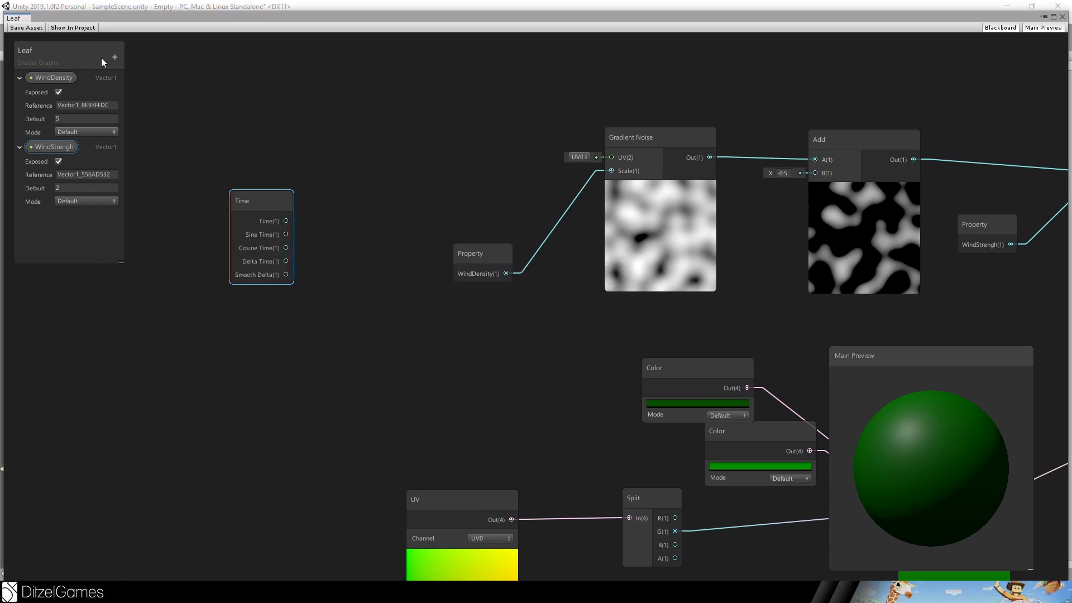
Step: Add a Vector1 property named WindSpeed and place its node below the Time node
left_click(115, 57)
left_click(127, 65)
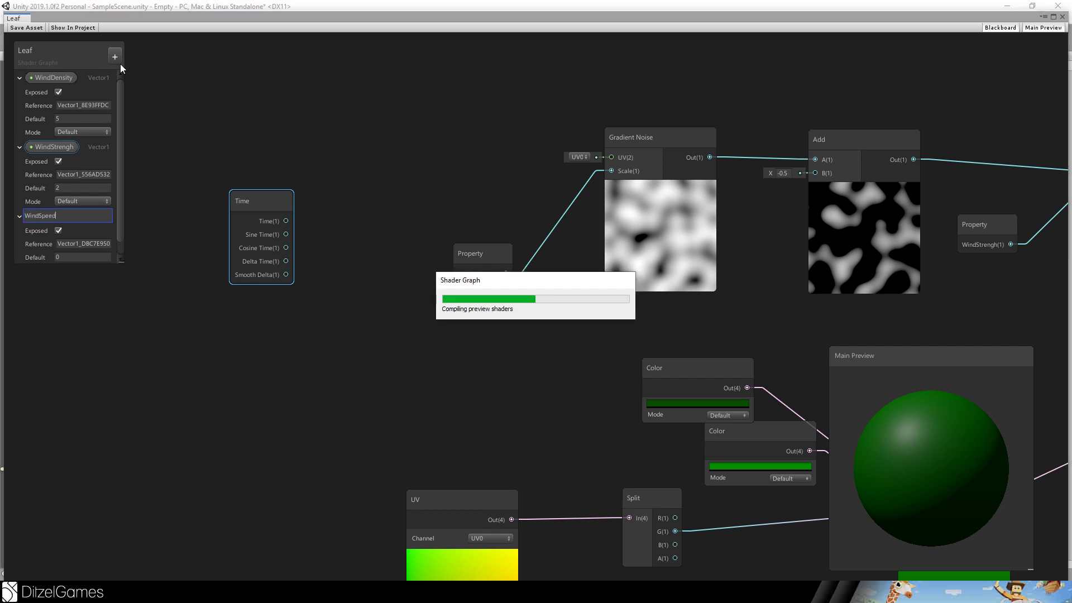
left_click(184, 115)
left_click_drag(270, 202, 253, 197)
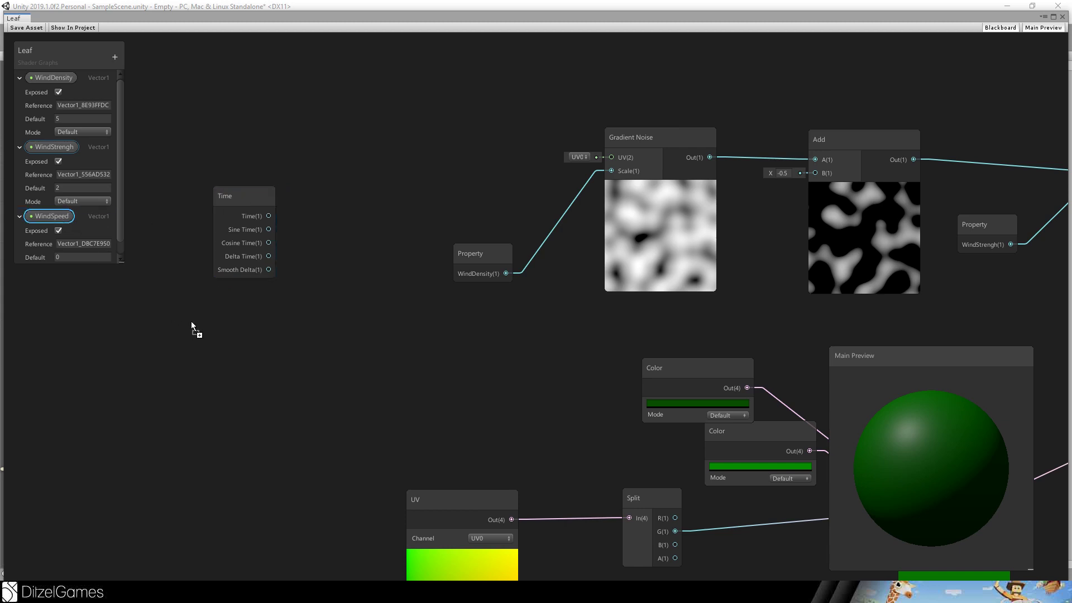
left_click_drag(192, 323, 234, 311)
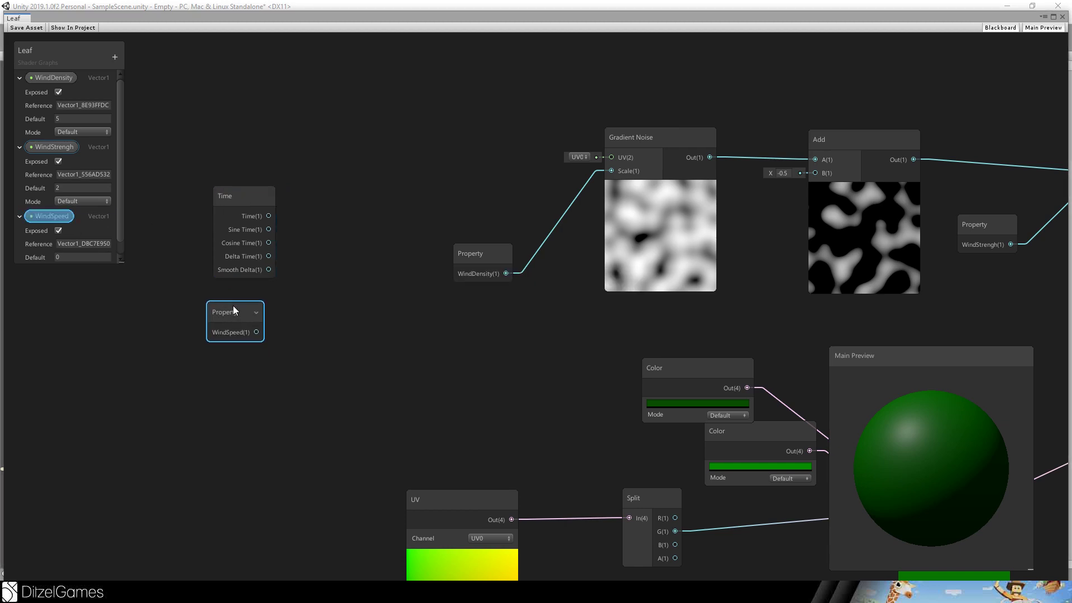
Step: Add another Multiply node, with Time connected to A and WindSpeed connected to B
left_click(299, 284)
key("space")
type("mu")
key("Return")
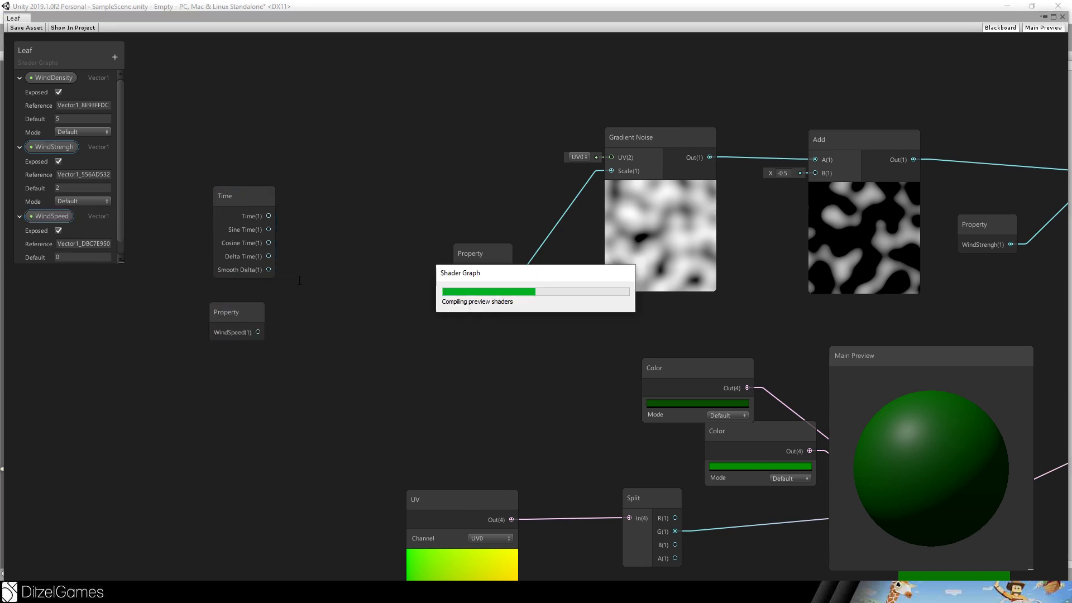
left_click_drag(338, 312, 311, 277)
left_click_drag(258, 332, 312, 291)
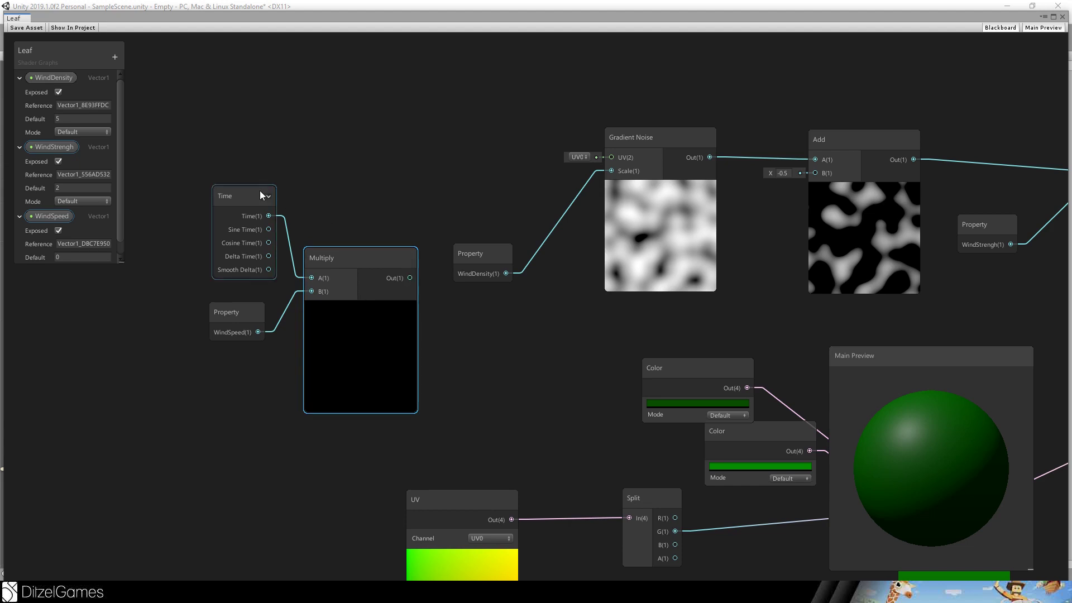
Step: Shift the Time, WindSpeed and Multiply nodes away from the WindDensity node to make room
left_click_drag(263, 196, 199, 201)
left_click_drag(234, 312, 170, 328)
left_click(352, 258)
left_click_drag(353, 258, 302, 257)
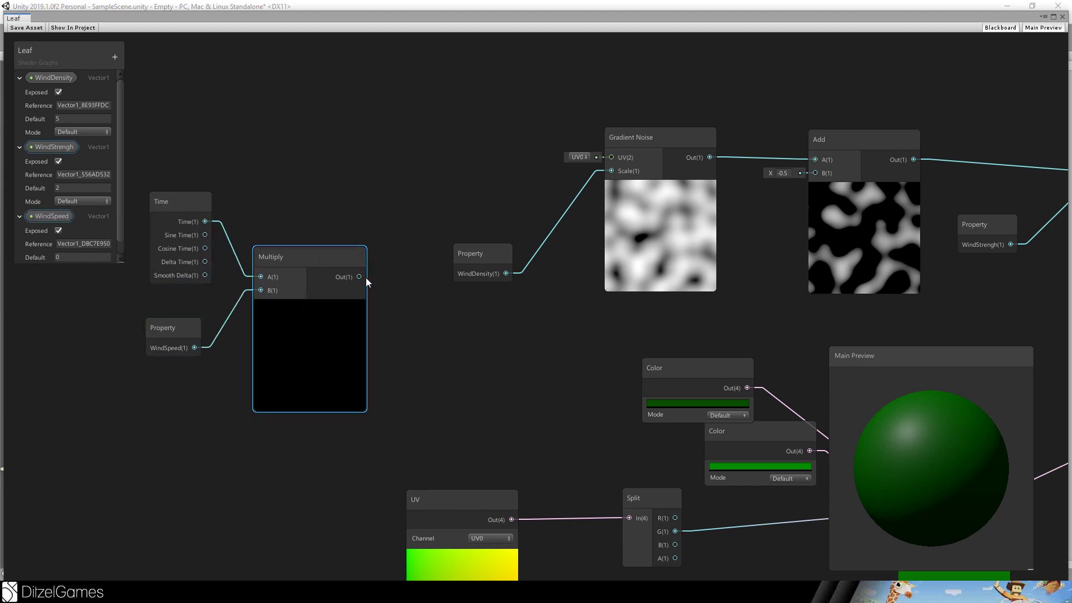
Step: Add a Tiling And Offset node, with the time Multiply output driving its Offset and its output feeding the Gradient Noise UV input
left_click_drag(360, 277, 426, 326)
key("space")
type("of")
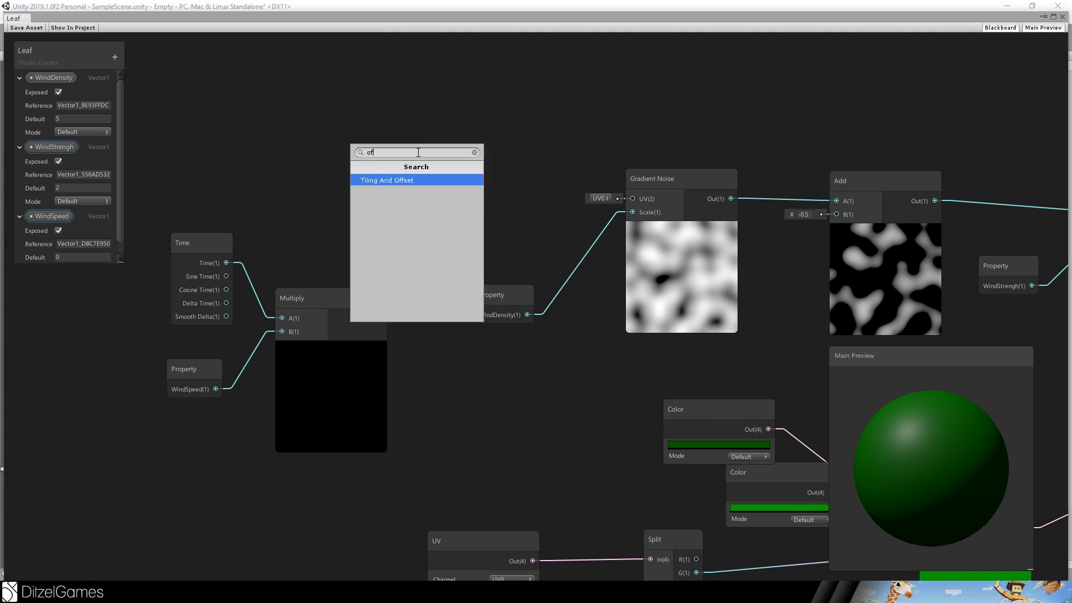
key("Return")
left_click_drag(481, 272, 448, 197)
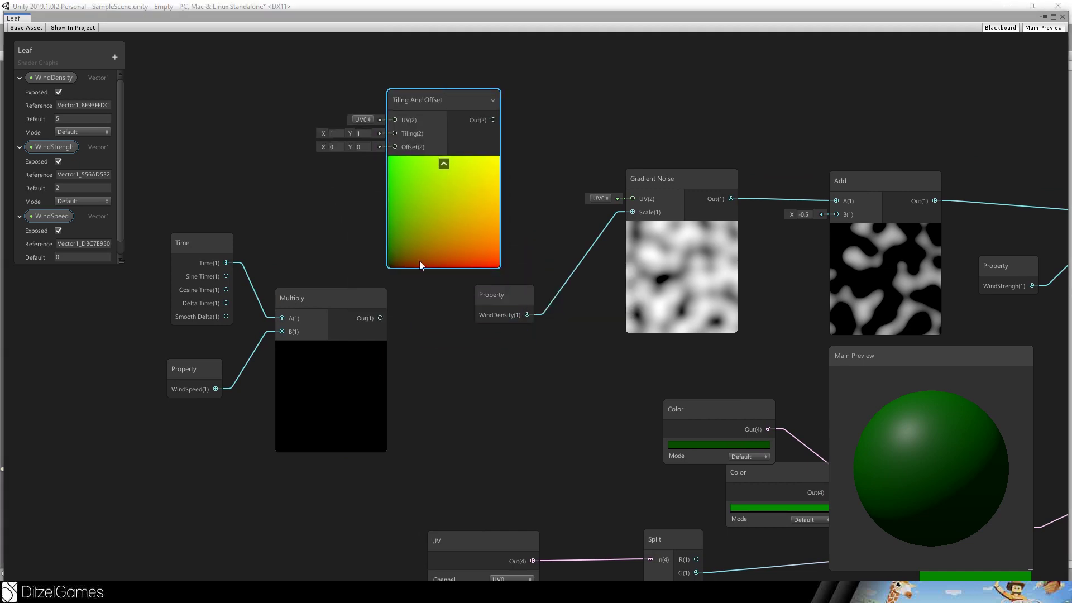
left_click_drag(380, 318, 395, 146)
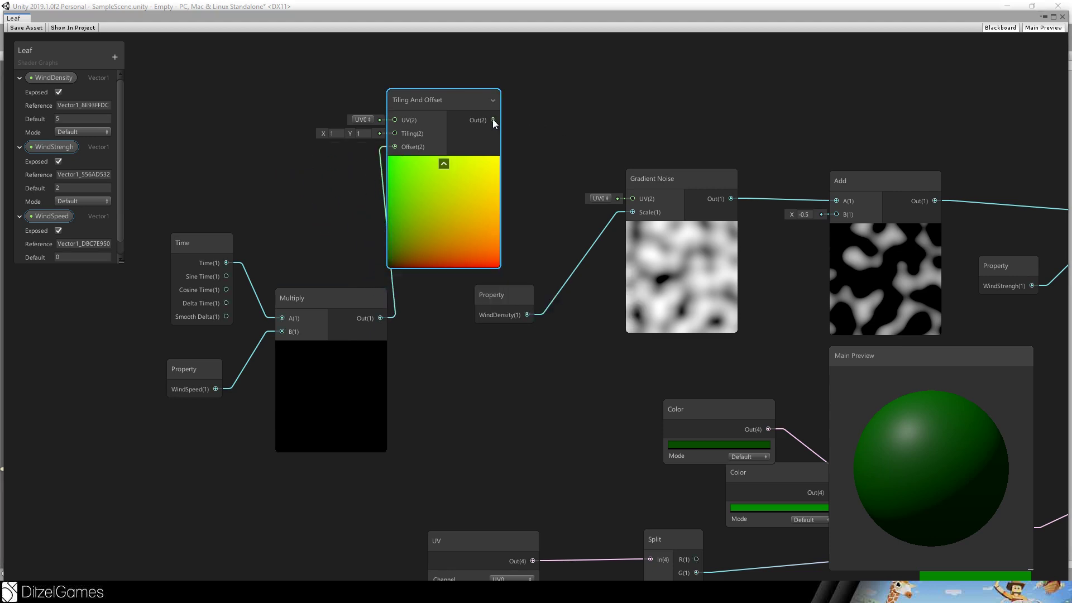
left_click_drag(493, 120, 633, 199)
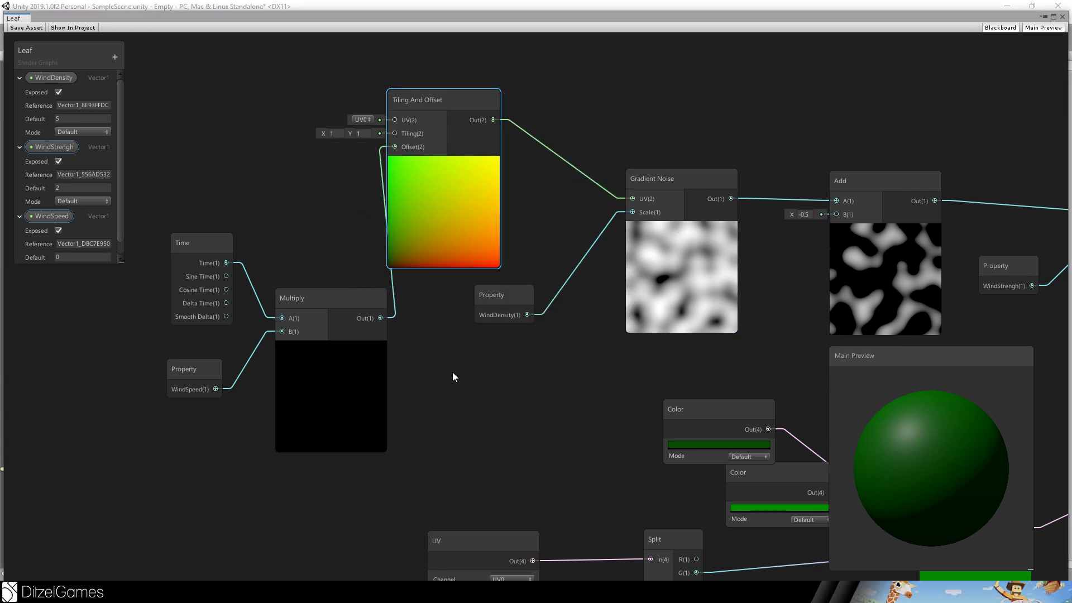
Step: Move the Time, WindSpeed and time Multiply nodes farther away from the Tiling And Offset node
middle_click_drag(263, 171, 460, 162)
left_click_drag(375, 233, 298, 223)
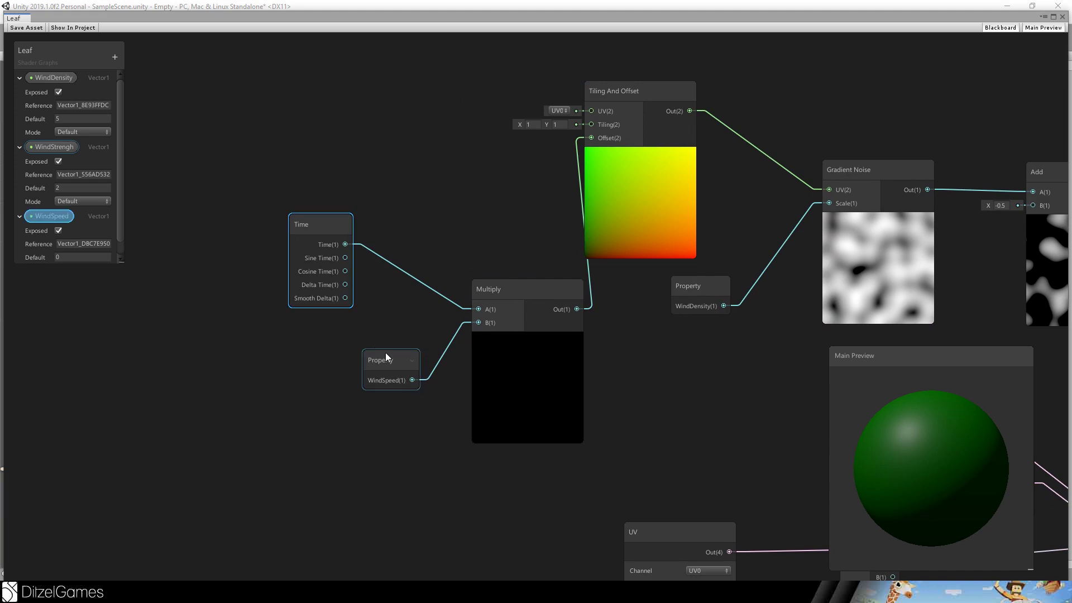
left_click_drag(385, 355, 231, 358)
left_click_drag(546, 315, 472, 320)
left_click_drag(309, 226, 237, 233)
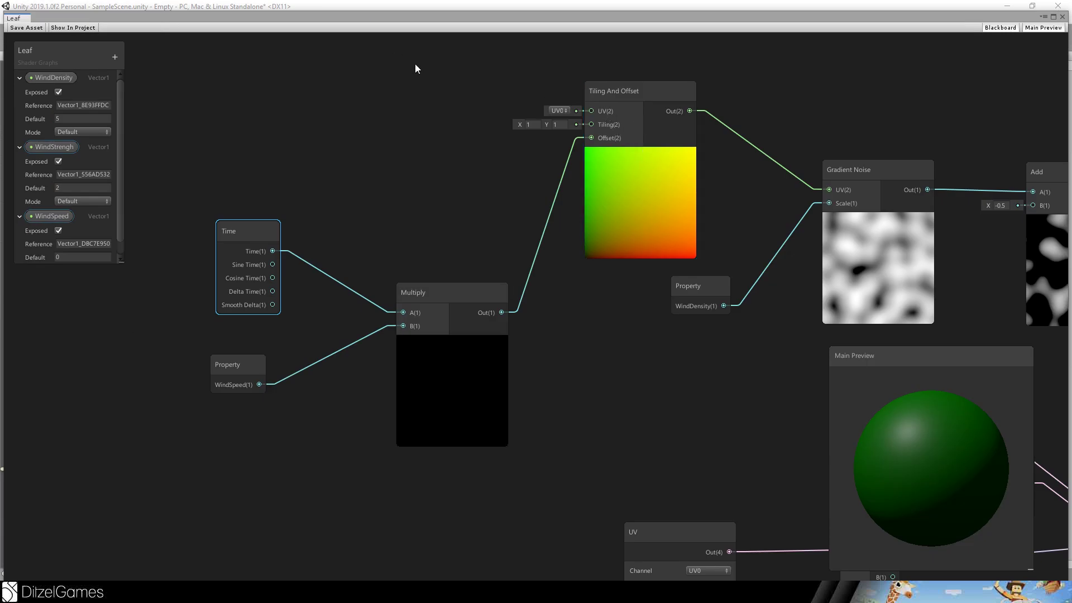
Step: Add a Position node in World space above the Time node and connect its output to a new Split node
middle_click_drag(415, 64, 450, 186)
key("space")
type("pos")
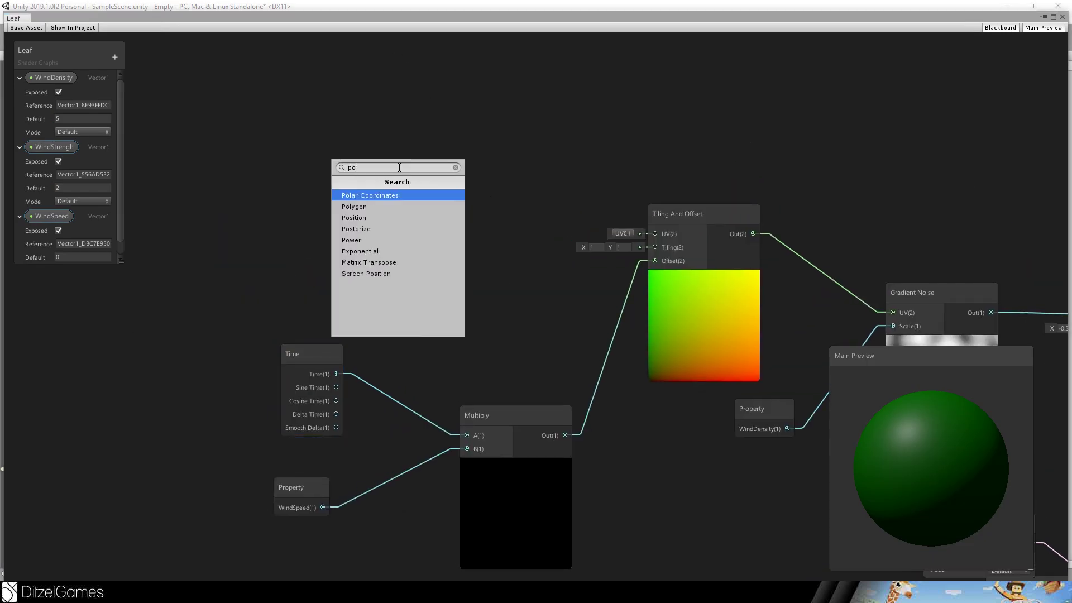
key("Return")
left_click_drag(424, 188, 193, 136)
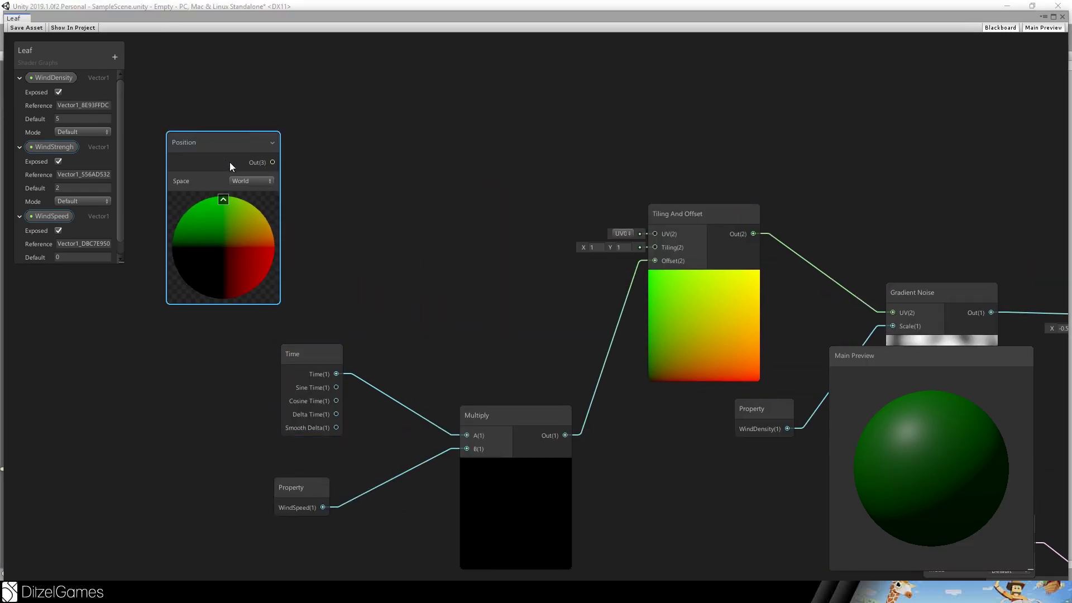
left_click_drag(272, 162, 354, 162)
type("split")
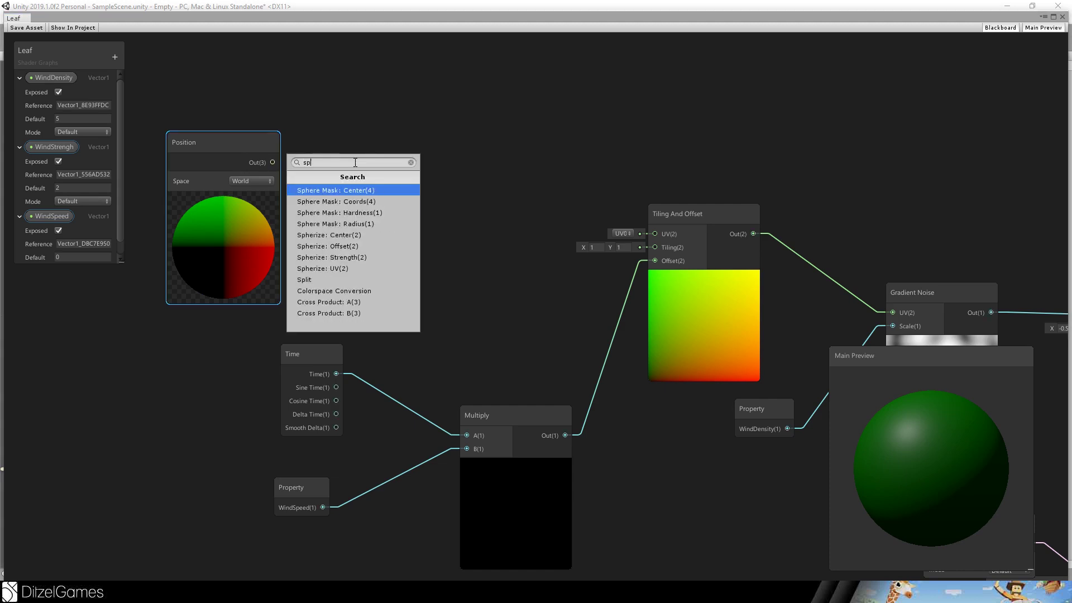
key("Return")
Step: Add a Combine node taking only Split's R and G, and connect its RG output to the Tiling And Offset UV input
left_click_drag(398, 174, 480, 170)
type("com")
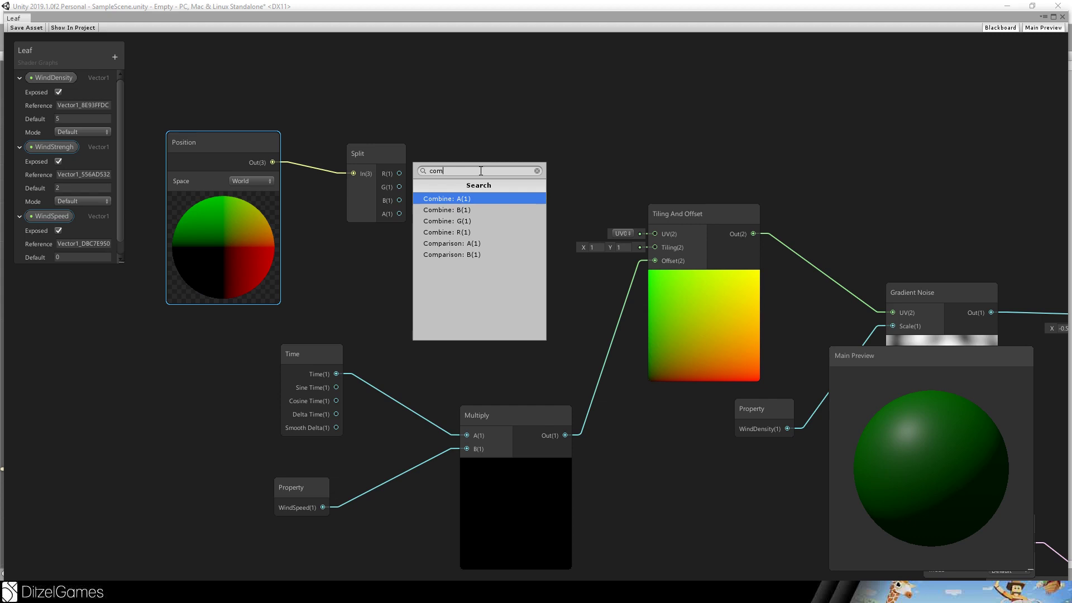
key("Return")
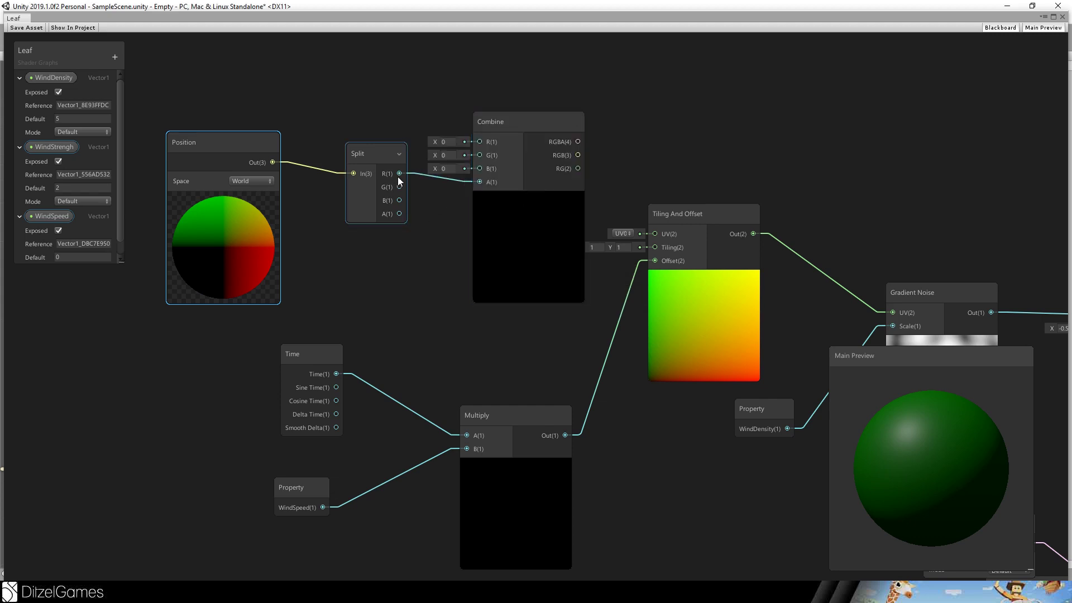
left_click_drag(398, 173, 480, 142)
left_click_drag(400, 174, 481, 154)
left_click(410, 125)
left_click(443, 180)
key("Delete")
left_click_drag(356, 156, 346, 136)
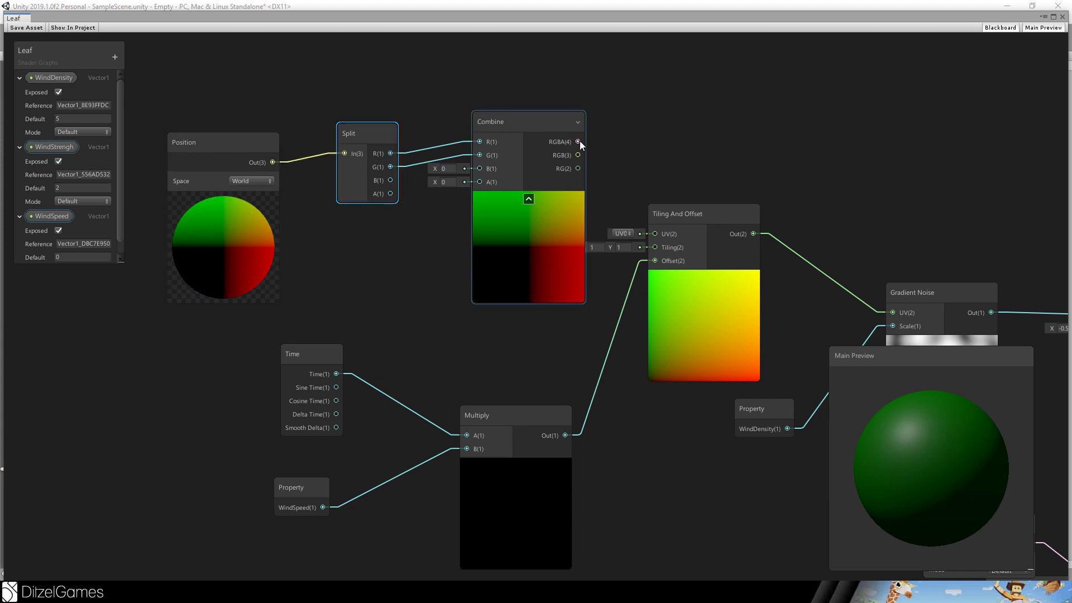
left_click_drag(577, 169, 654, 233)
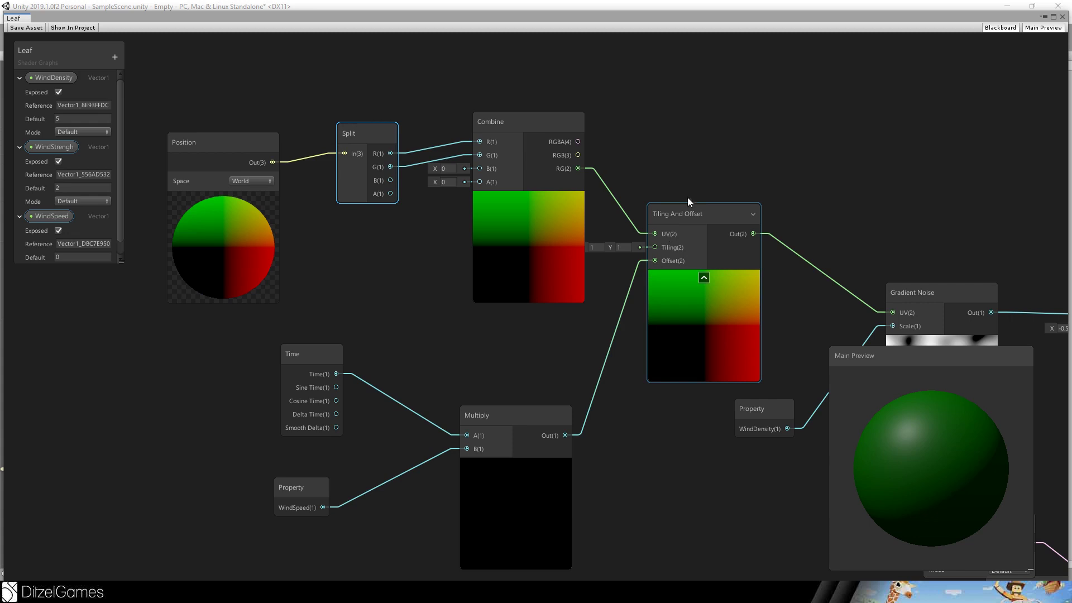
Step: Set the default value of the WindSpeed property to 1
left_click(314, 347)
left_click_drag(239, 320, 151, 232)
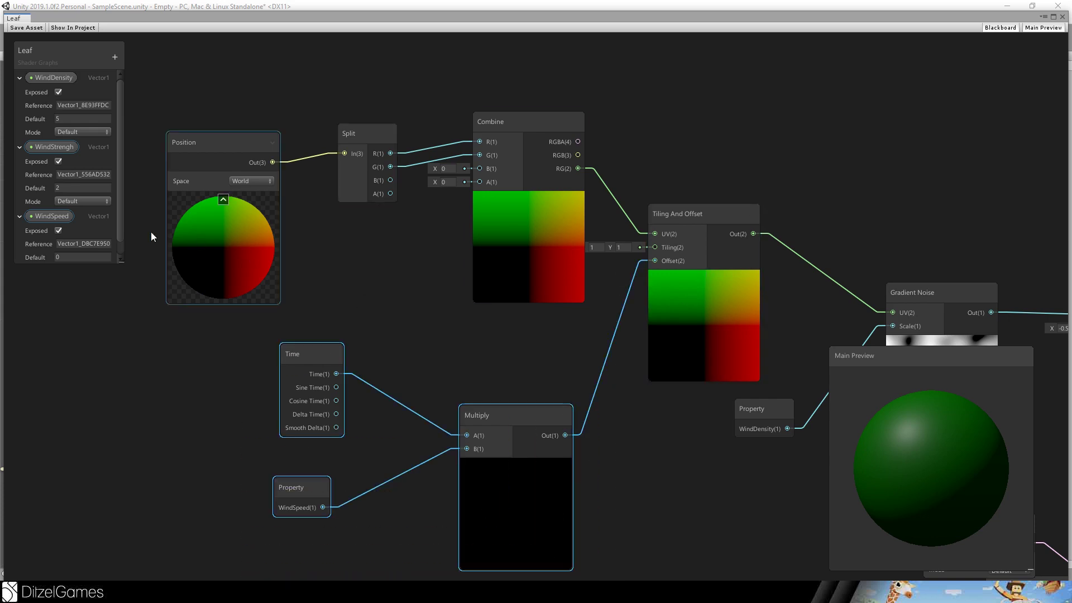
type("1")
key("Return")
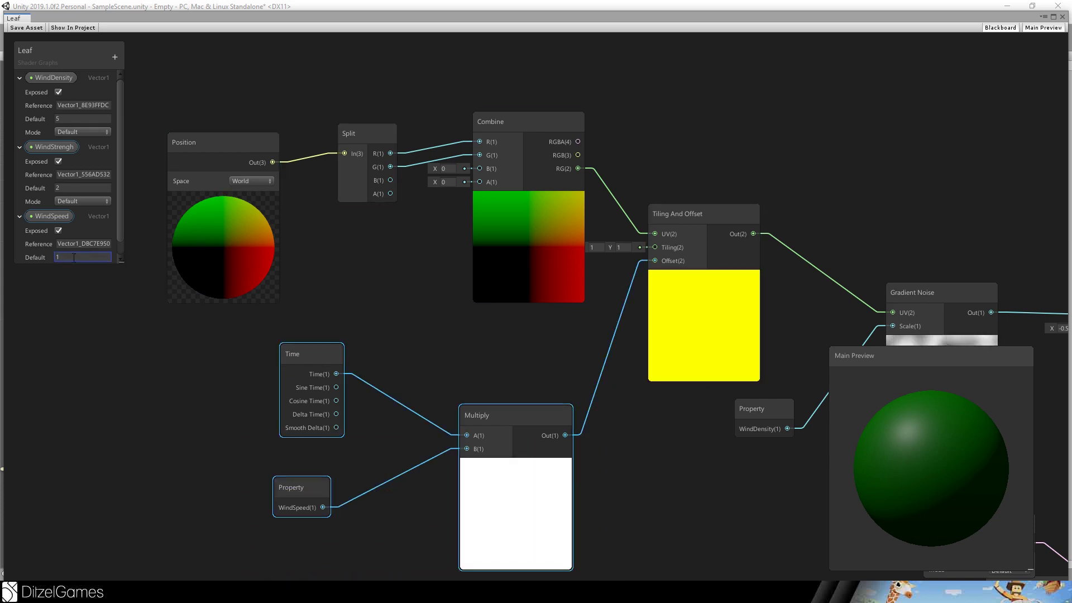
Step: Add a second World-space Position node near the wind strength Multiply node and feed it into a new Split node
middle_click_drag(859, 146, 631, 85)
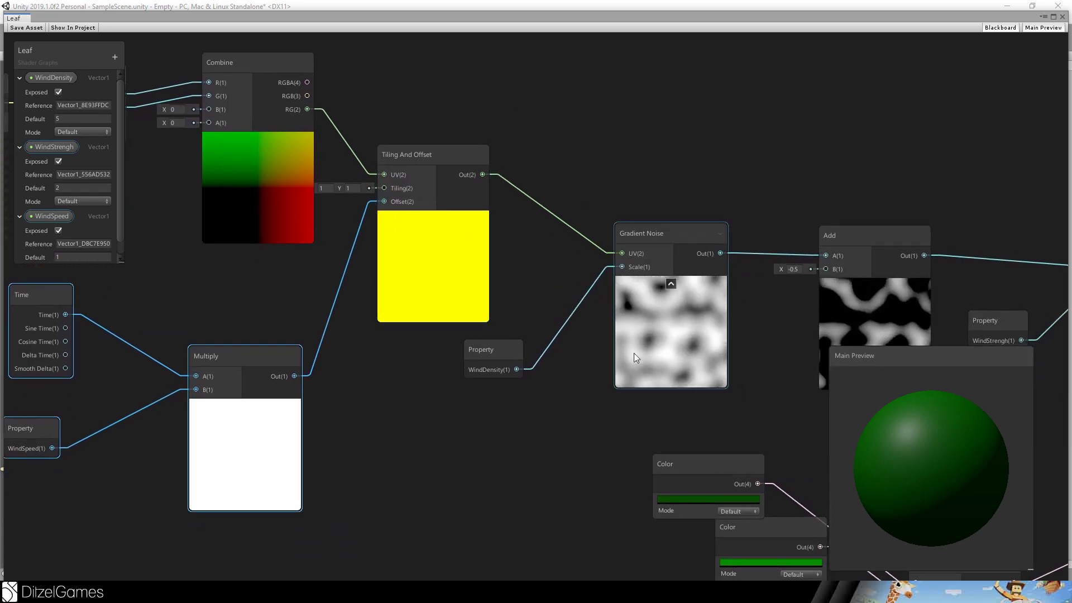
middle_click_drag(856, 162, 471, 141)
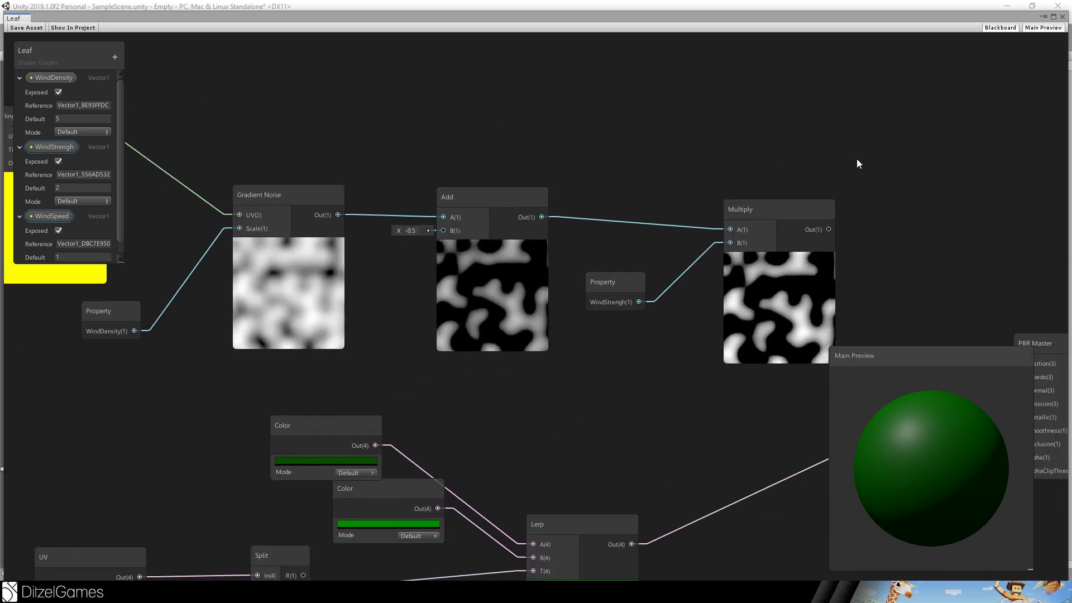
middle_click_drag(857, 163, 360, 120)
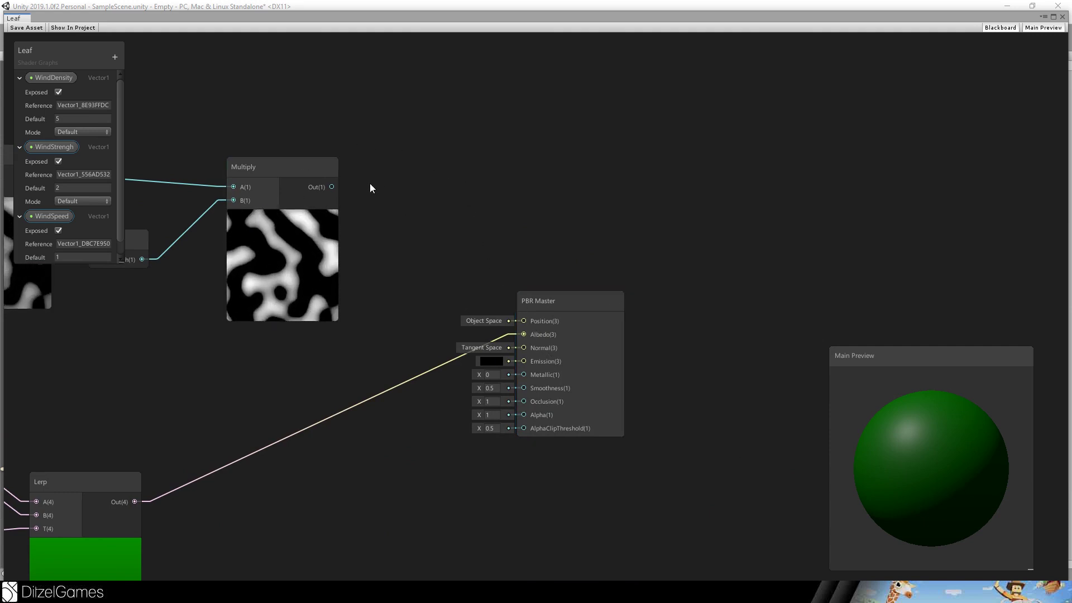
mouse_move(332, 186)
left_mouse_down()
mouse_move(492, 164)
mouse_move(497, 237)
mouse_move(523, 317)
mouse_move(540, 312)
mouse_move(546, 323)
mouse_move(424, 218)
mouse_move(340, 189)
left_mouse_up()
left_click(430, 111)
middle_click_drag(430, 111, 514, 203)
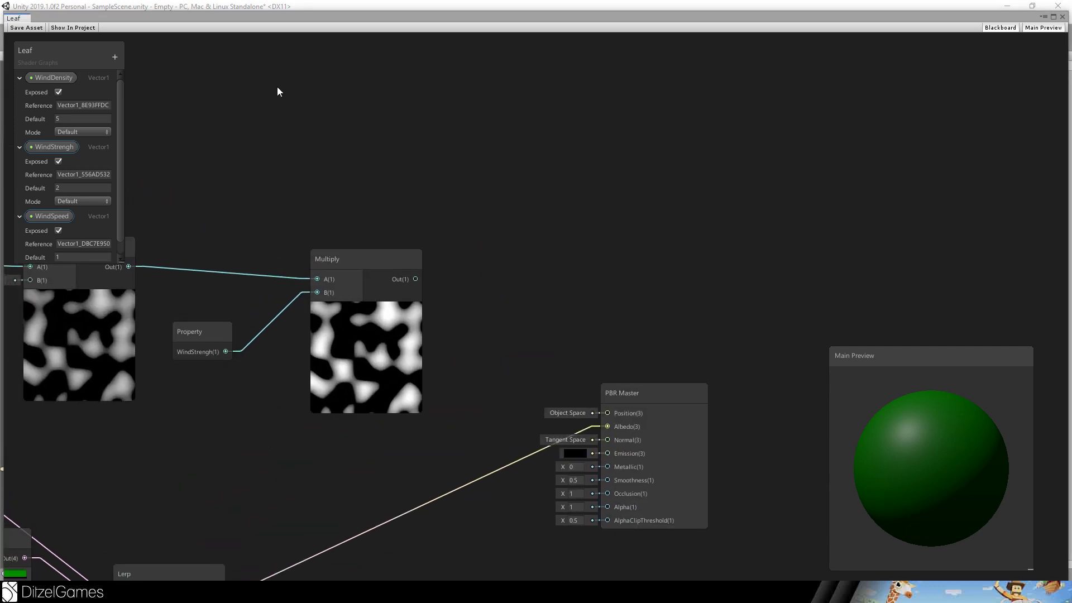
key("space")
type("pos")
key("Return")
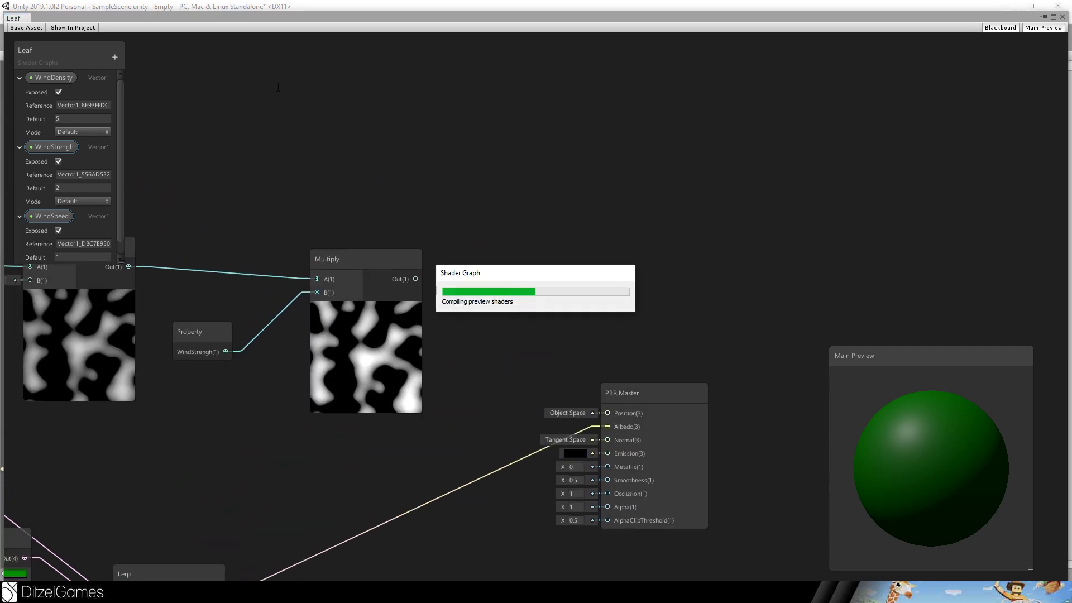
type("split")
key("Return")
Step: Add a Combine node fed by the new Split's R, G and B, and connect its RGB output to PBR Master's Position input
left_click_drag(383, 129, 648, 145)
type("combine")
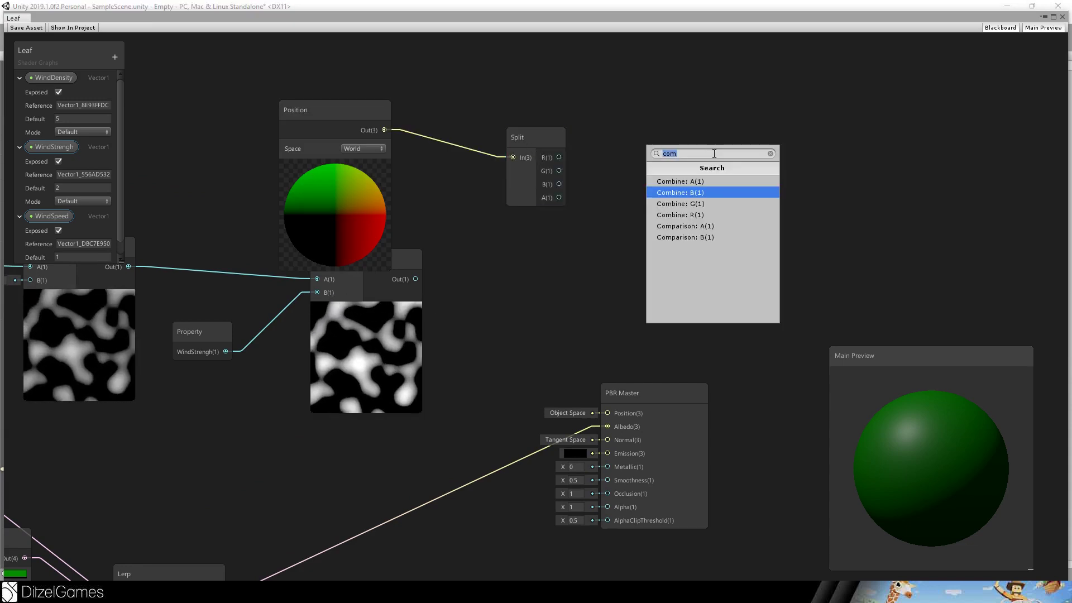
key("Return")
left_click_drag(559, 170, 713, 191)
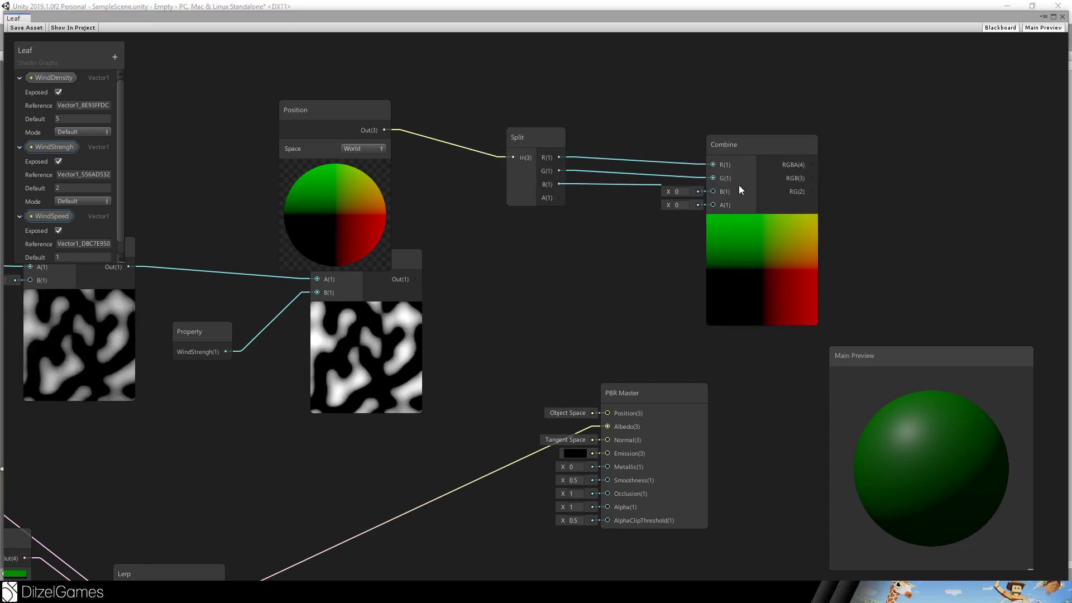
left_click_drag(811, 177, 608, 413)
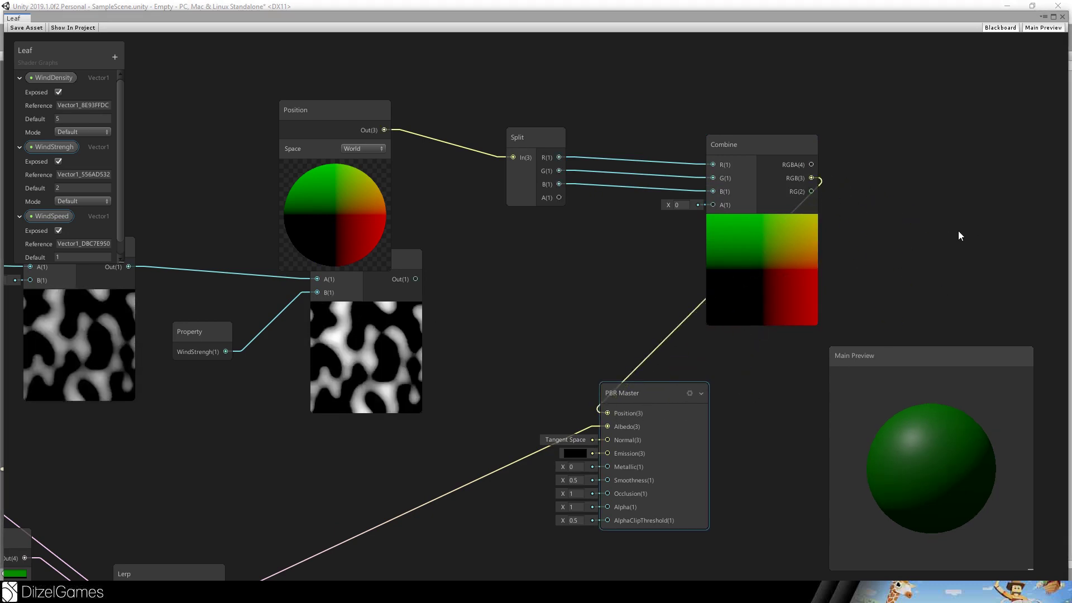
Step: Regroup the new Position, Split and Combine nodes side by side above the noise node chain
scroll(940, 216, "down", 5)
left_click_drag(642, 144, 463, 46)
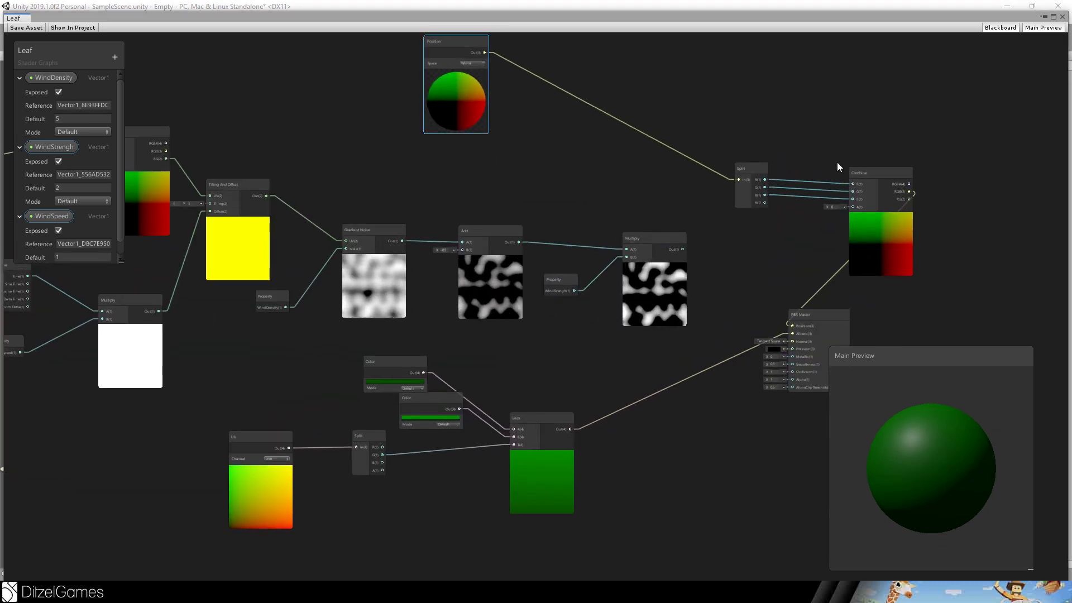
left_click_drag(751, 167, 537, 77)
left_click_drag(881, 184, 632, 86)
middle_click_drag(959, 213, 843, 218)
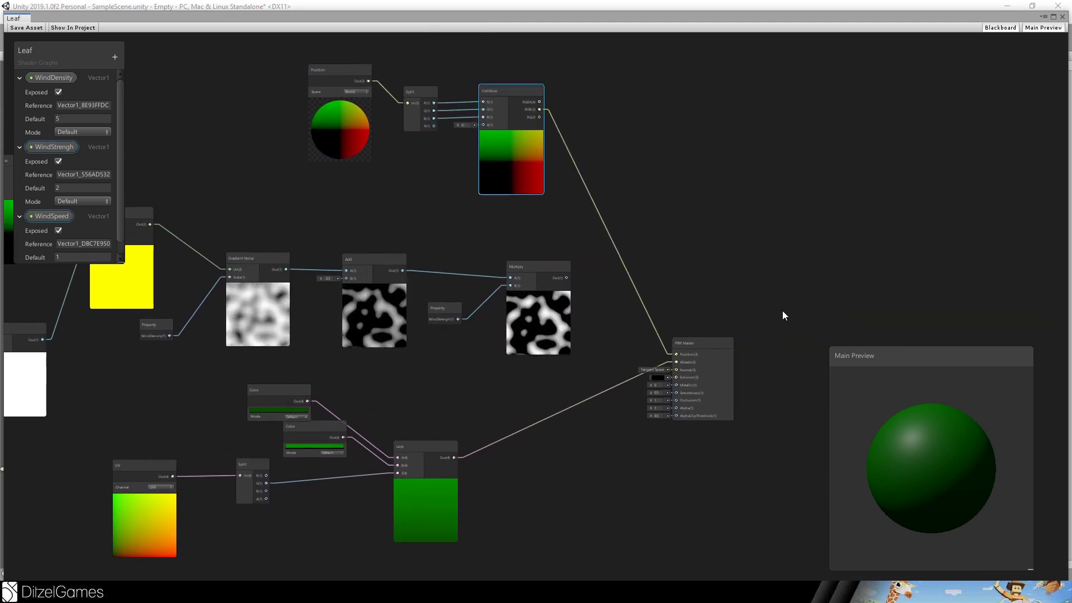
Step: Rearrange the noise chain above the Position, Split and Combine group, and disconnect Combine from PBR Master's Position input
middle_click_drag(693, 251, 651, 251)
scroll(650, 249, "up", 3)
middle_click_drag(617, 218, 902, 303)
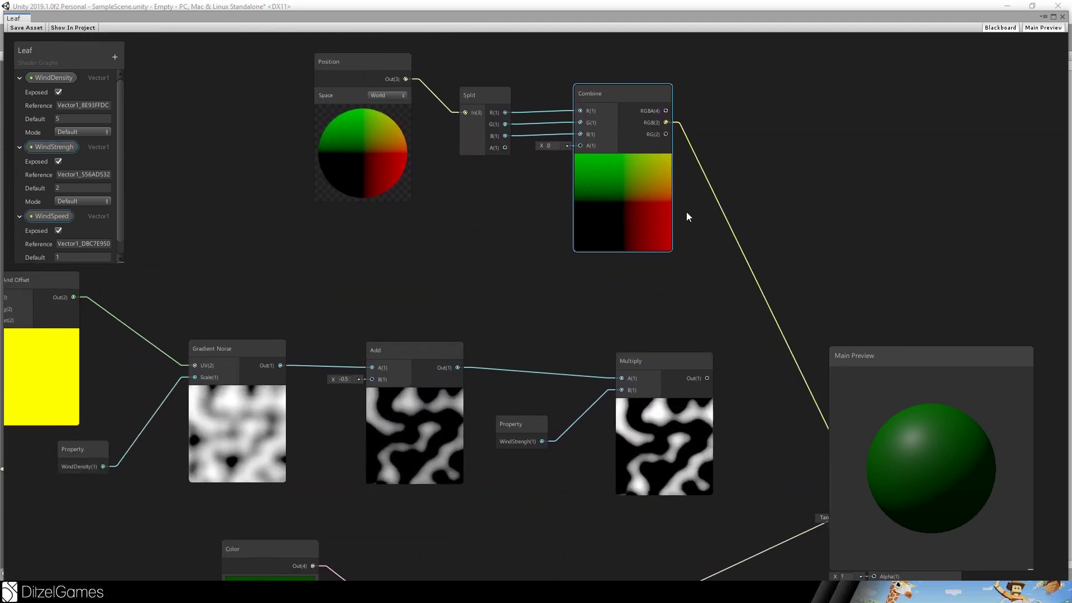
scroll(739, 213, "down", 3)
left_click_drag(692, 316, 689, 153)
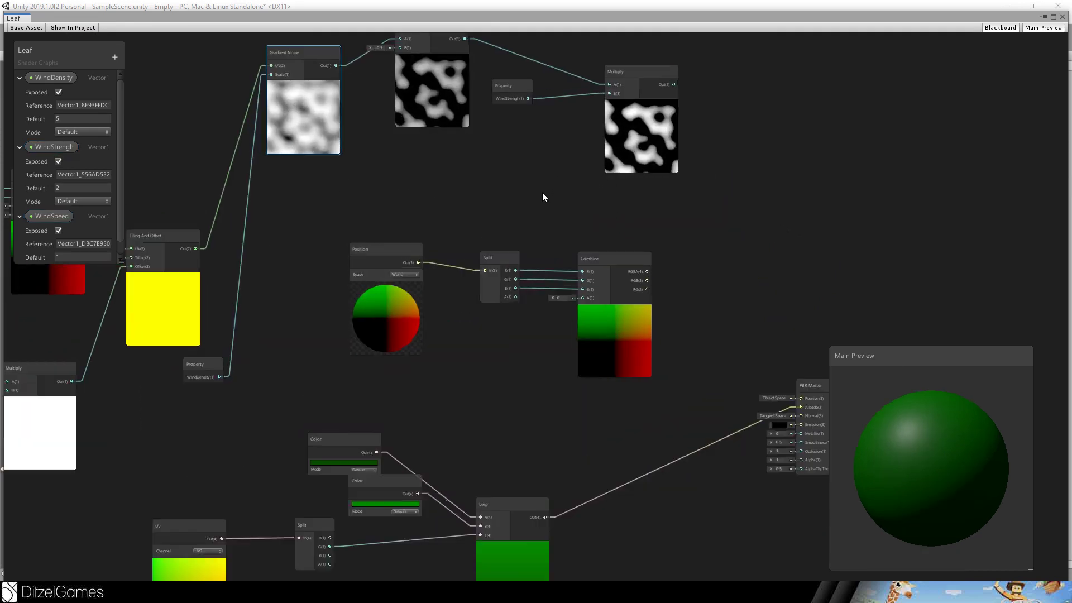
Step: Insert an Add node with the wind strength Multiply output in A and Split's R in B, feeding Combine's R input
scroll(524, 244, "up", 3)
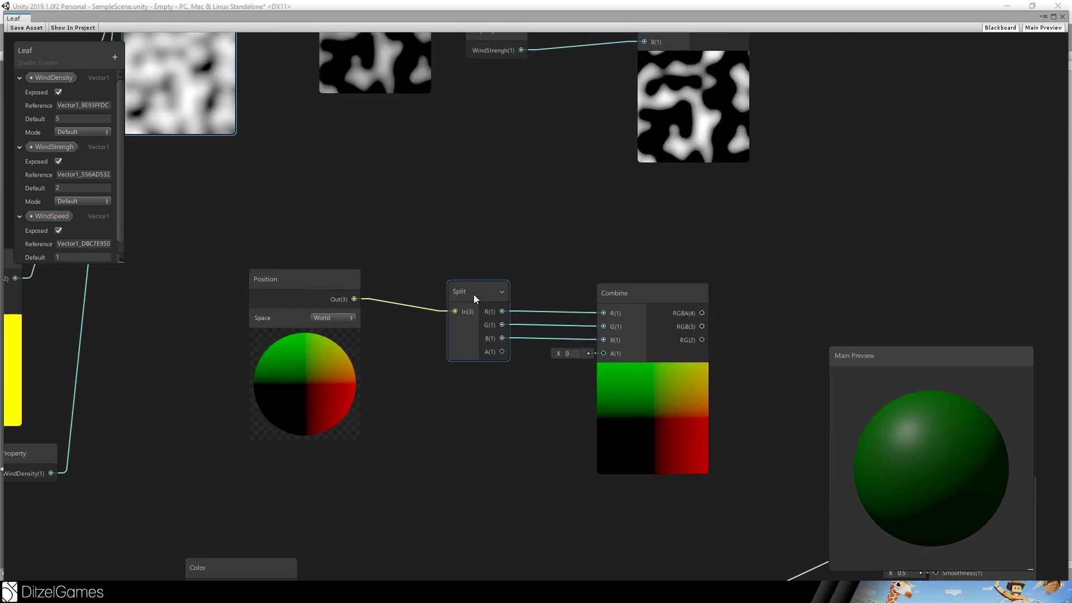
left_click_drag(474, 293, 436, 297)
left_click_drag(465, 316, 530, 217)
type("add")
key("Return")
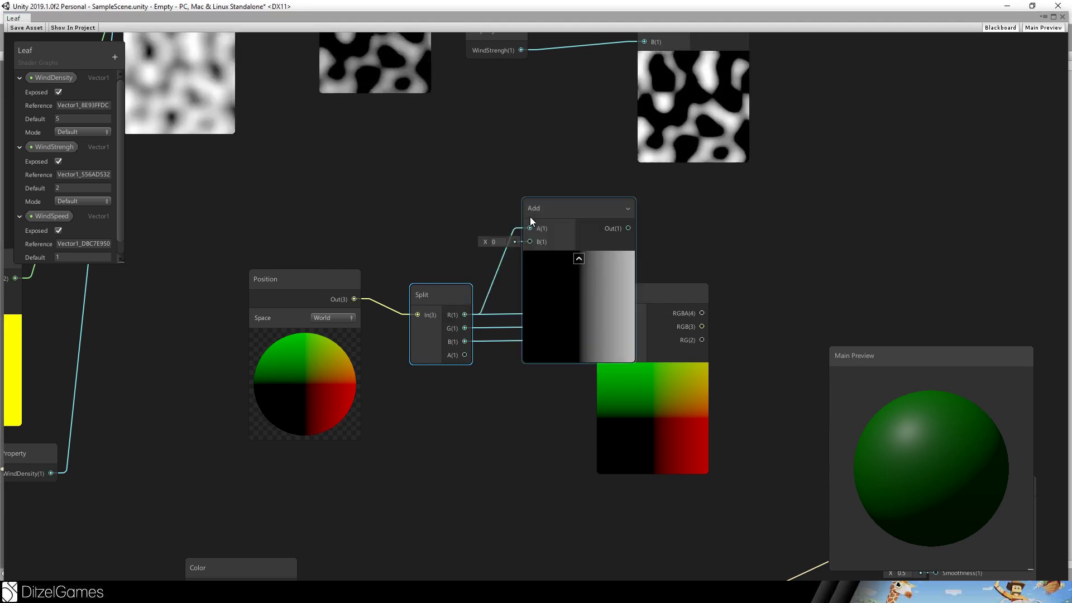
middle_click_drag(559, 297, 581, 333)
left_click_drag(487, 350, 553, 278)
left_click_drag(755, 64, 575, 227)
left_click_drag(709, 329, 815, 303)
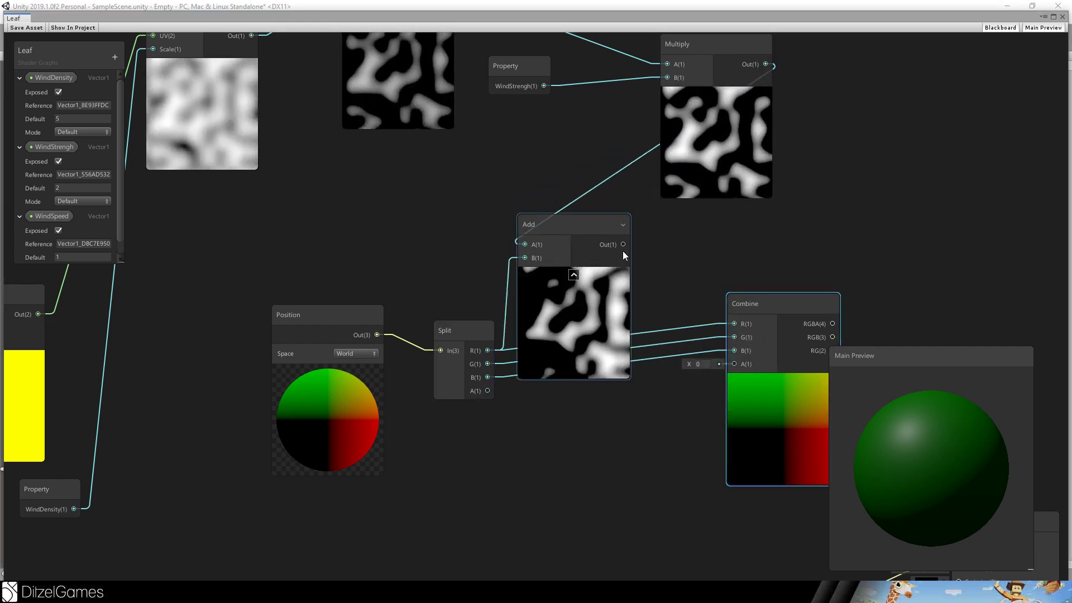
left_click_drag(623, 244, 731, 323)
Step: Connect Combine's RGB output to PBR Master's Position input, and shift the Add and Split nodes to tidy the links
middle_click_drag(785, 246, 585, 166)
scroll(662, 190, "down", 2)
left_click_drag(644, 230, 736, 387)
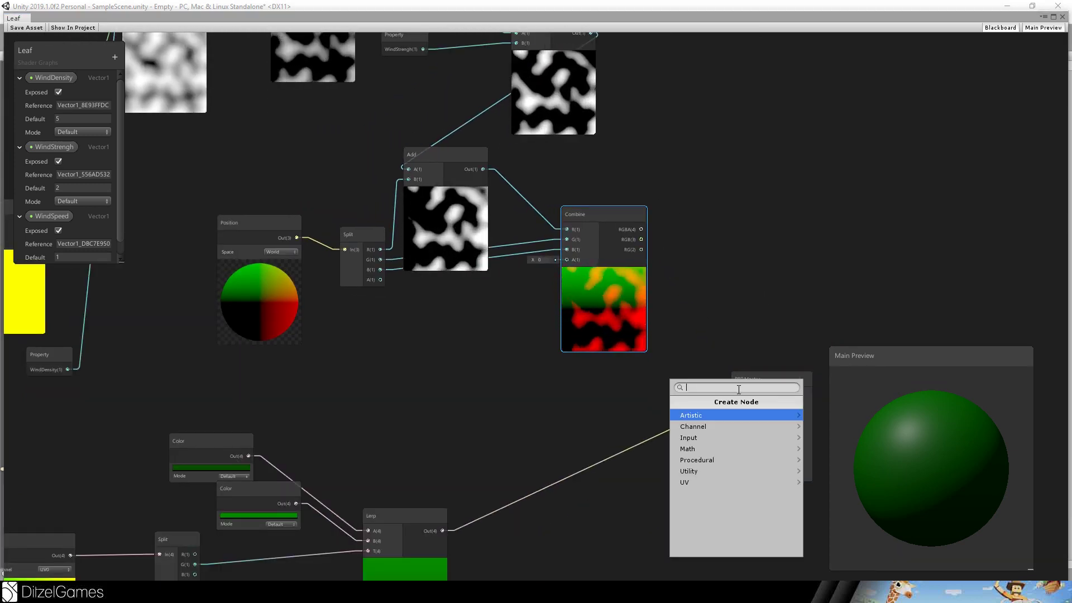
left_click(700, 264)
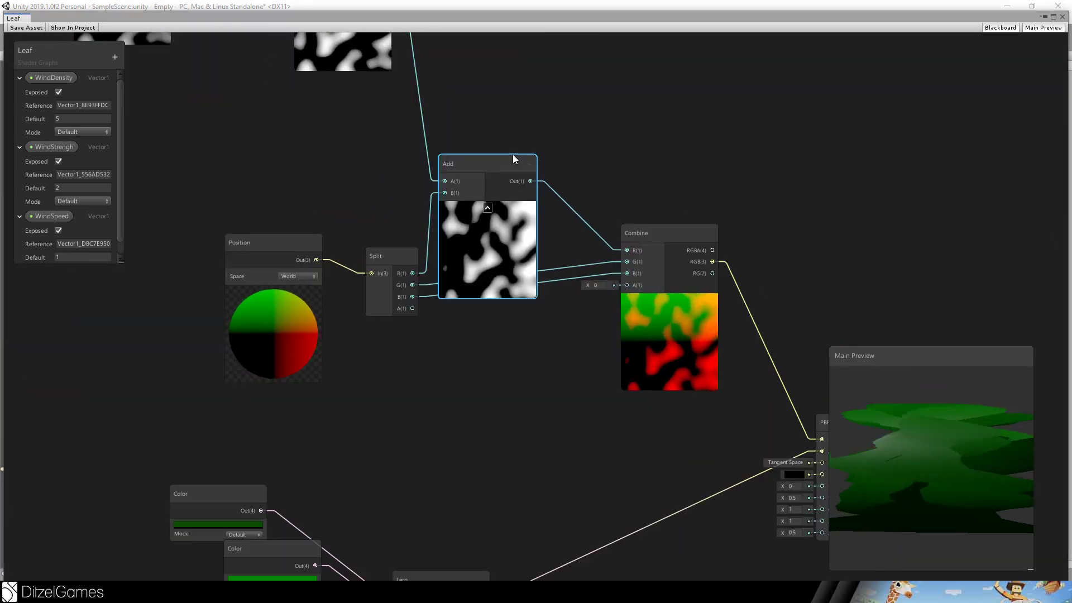
left_click_drag(514, 159, 545, 115)
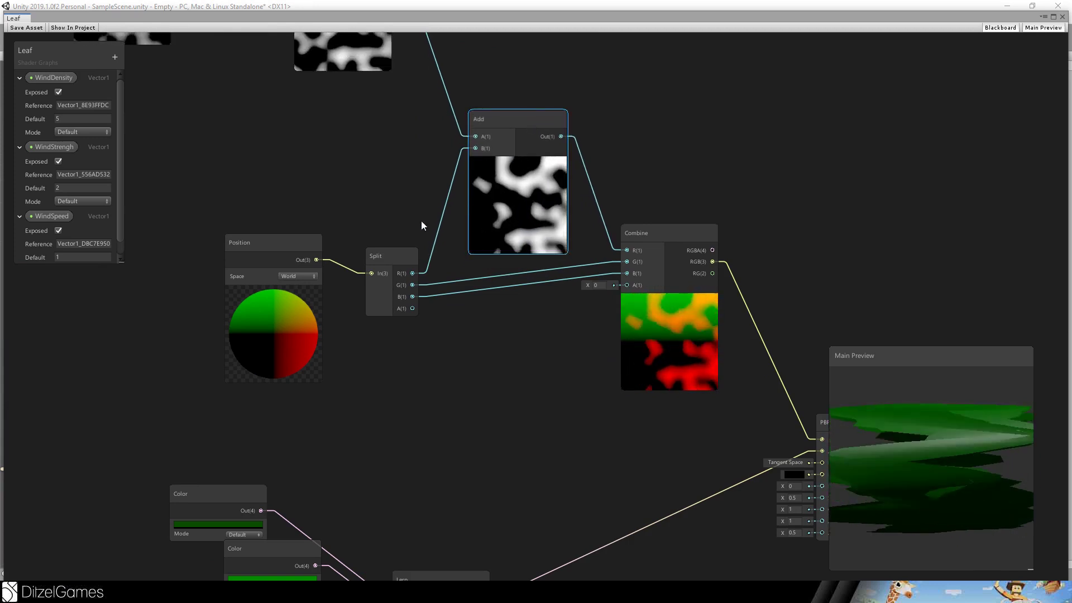
left_click_drag(382, 253, 361, 223)
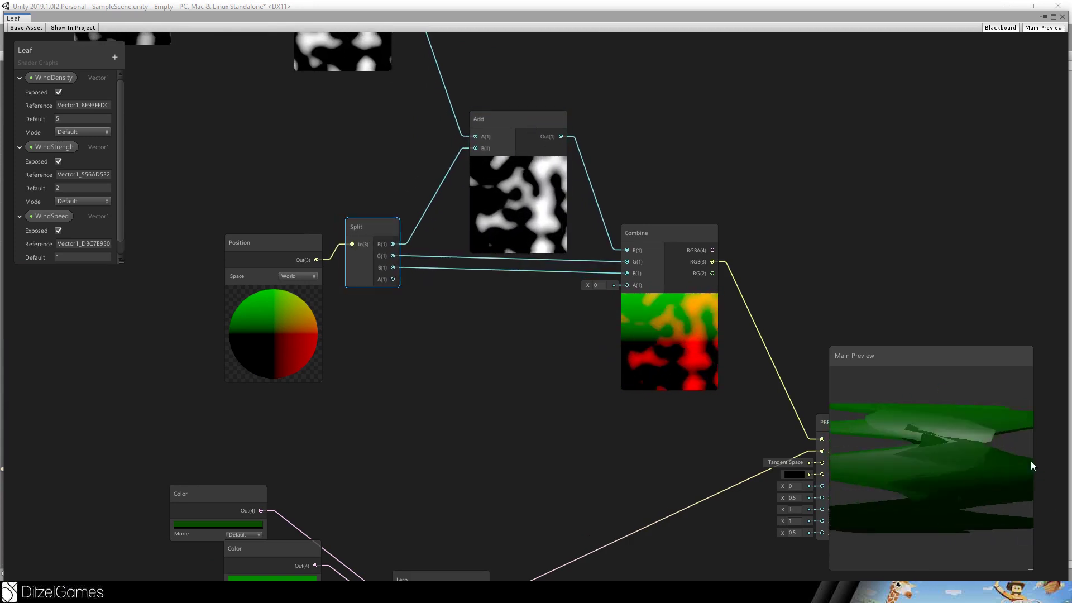
Step: Set the default value of the WindStrengh property to 0.05
left_click(60, 187)
type("0.05")
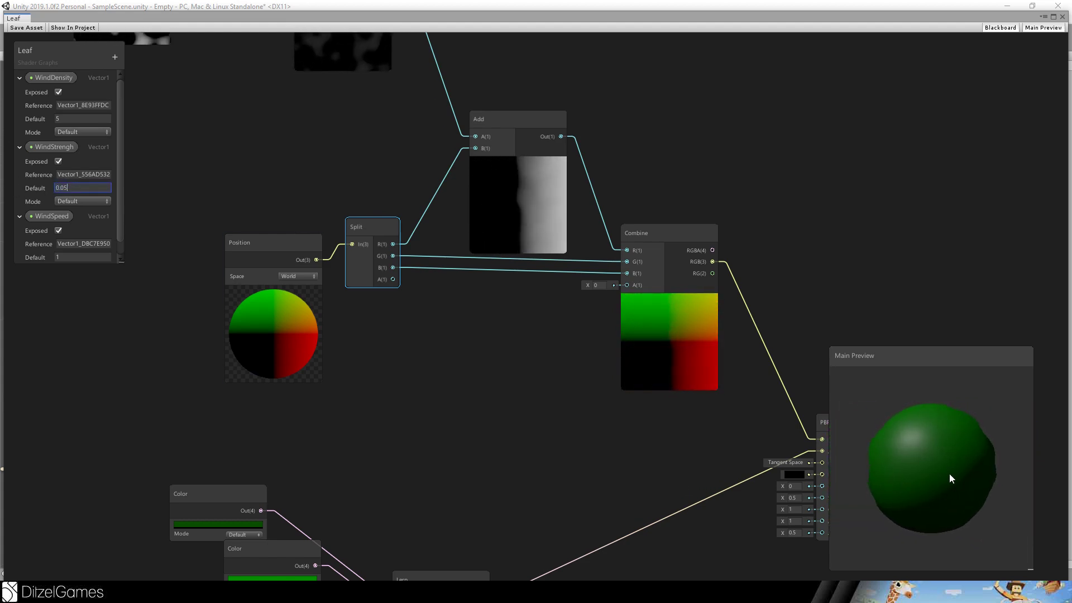
left_click(903, 292)
Step: Move the PBR Master node farther away from the Combine node
middle_click_drag(903, 292, 813, 319)
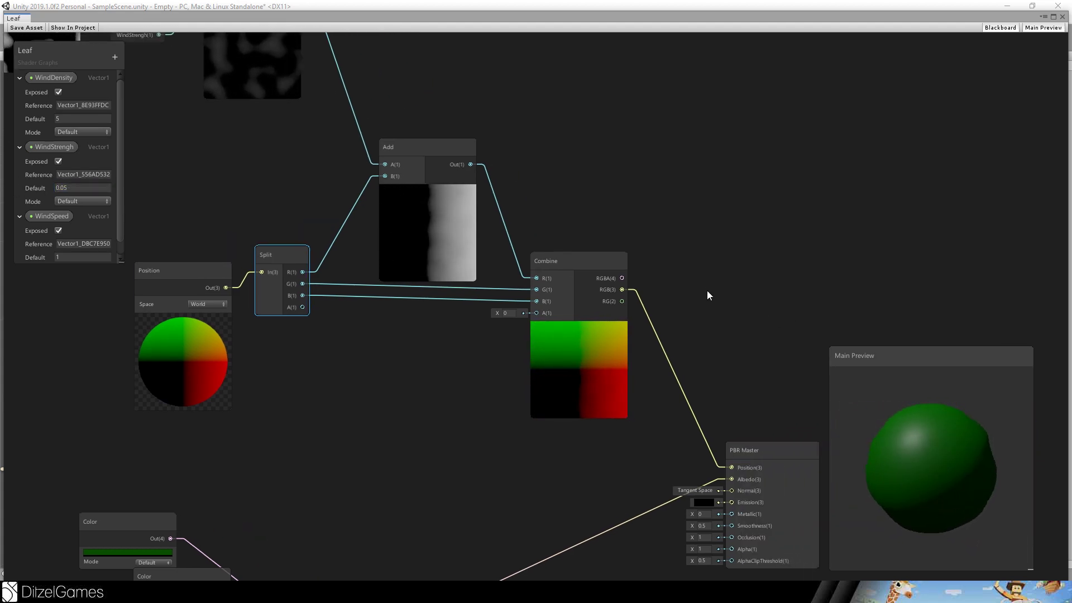
middle_click_drag(710, 261, 528, 163)
left_click_drag(576, 345, 680, 381)
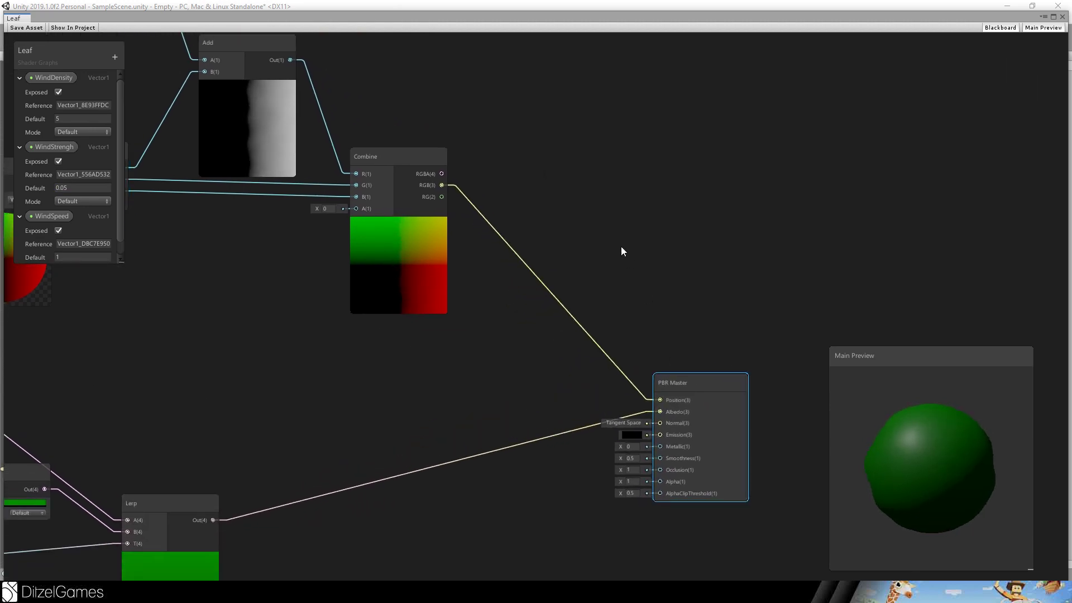
middle_click_drag(621, 247, 897, 292)
left_click(250, 241)
left_click(285, 239)
left_click(272, 215)
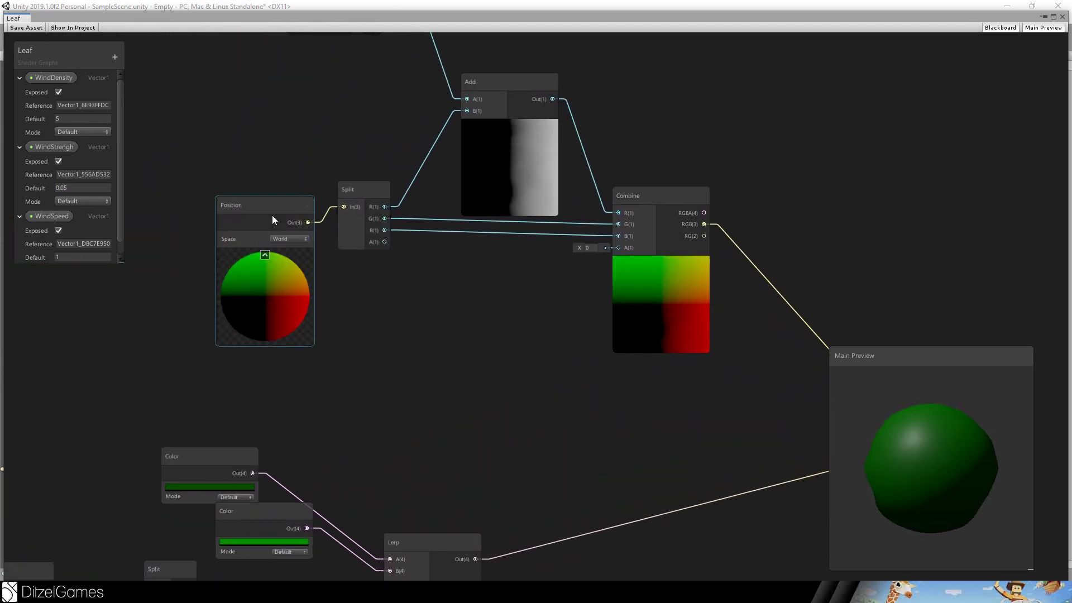
middle_click_drag(257, 138, 1019, 311)
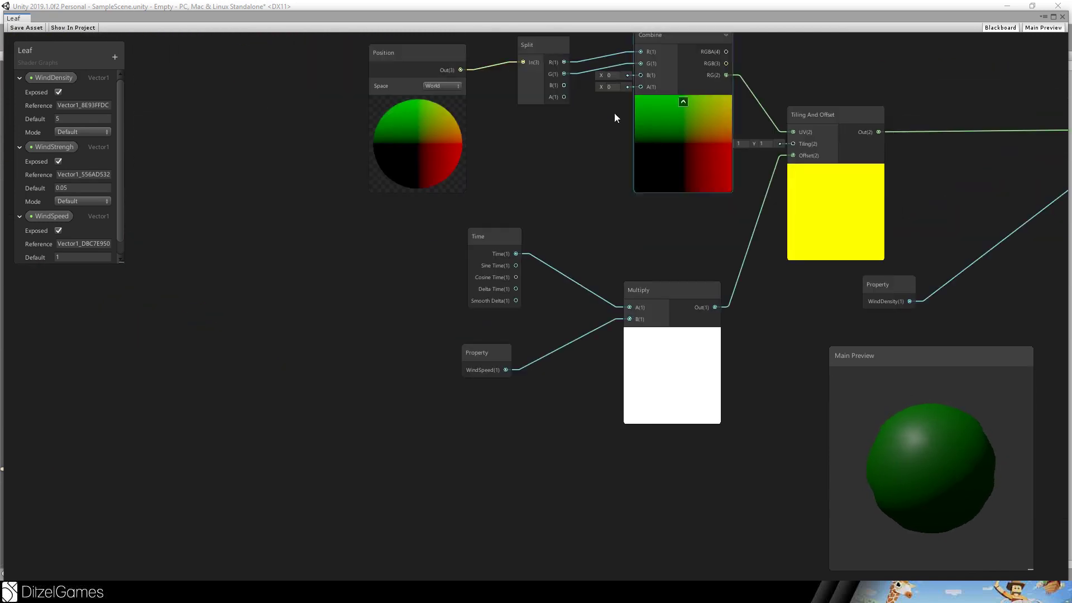
left_click(435, 85)
left_click(451, 122)
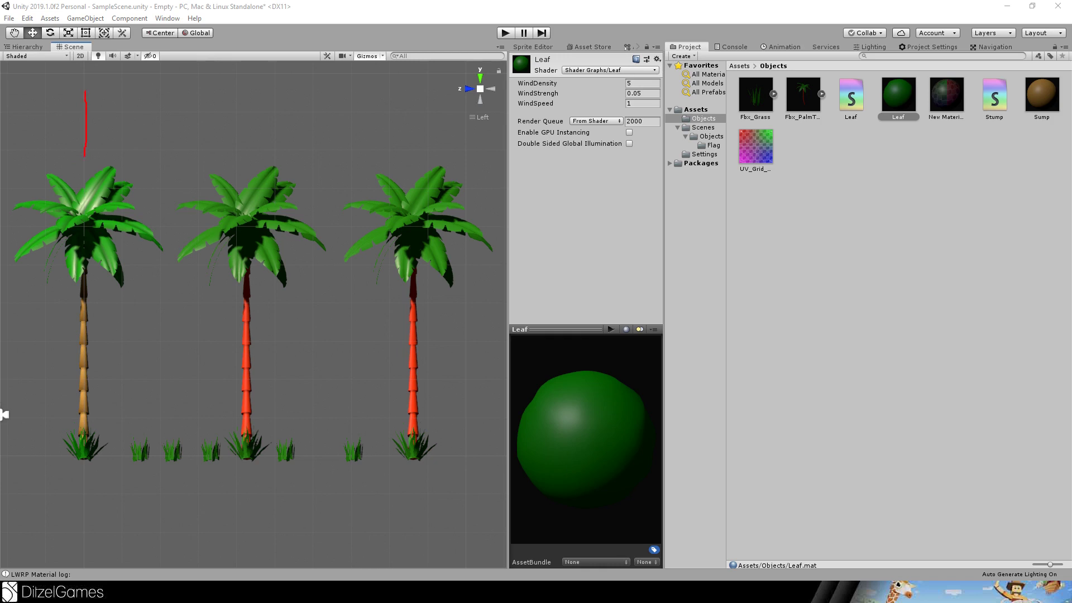
left_click_drag(79, 464, 456, 487)
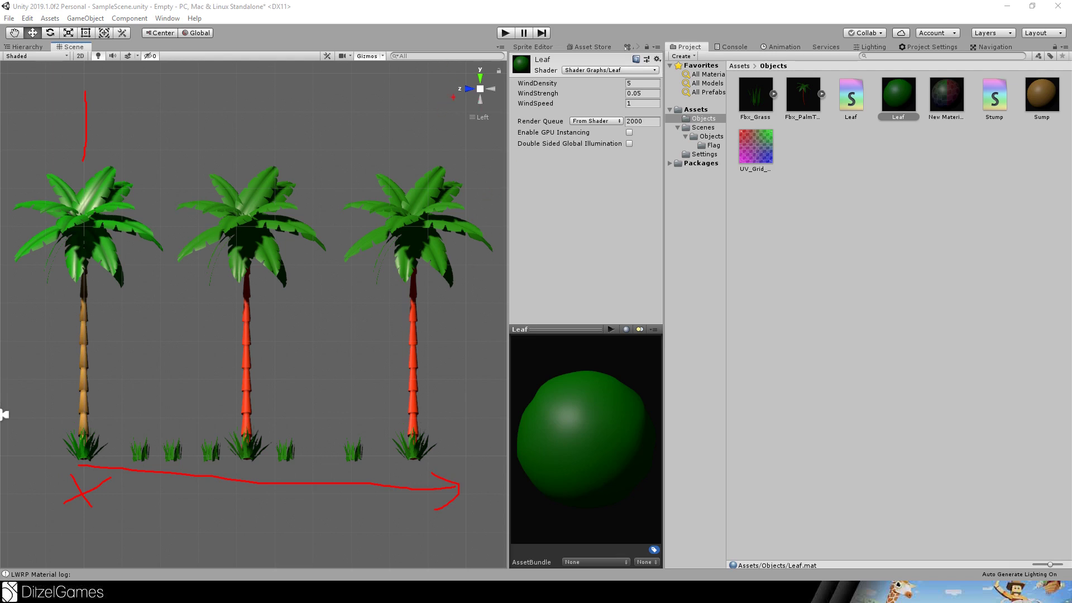
left_click_drag(275, 129, 466, 131)
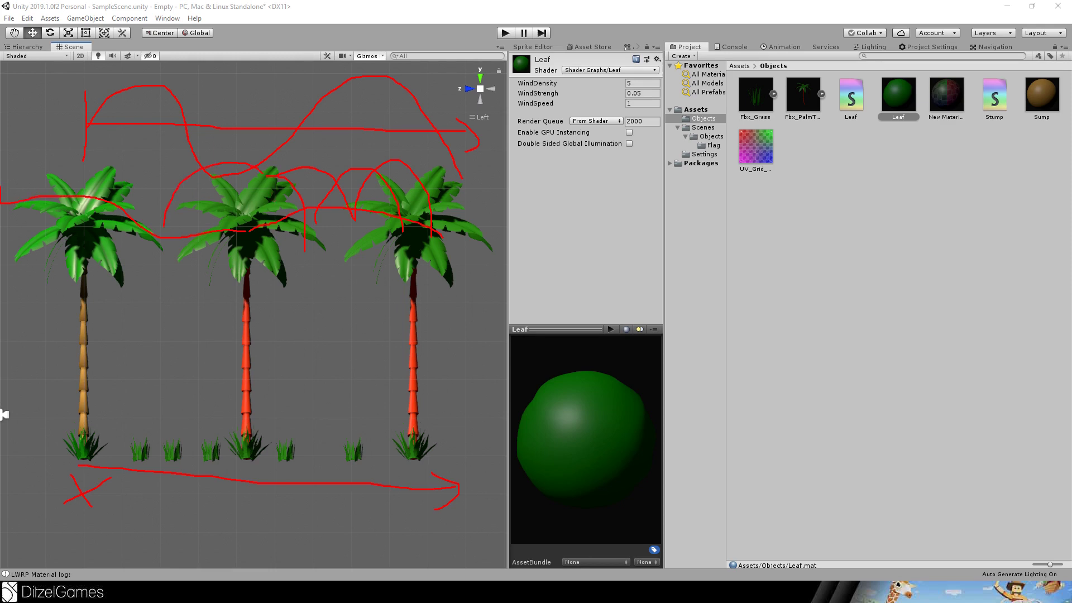
mouse_move(164, 225)
left_mouse_down()
mouse_move(351, 245)
mouse_move(293, 171)
left_mouse_up()
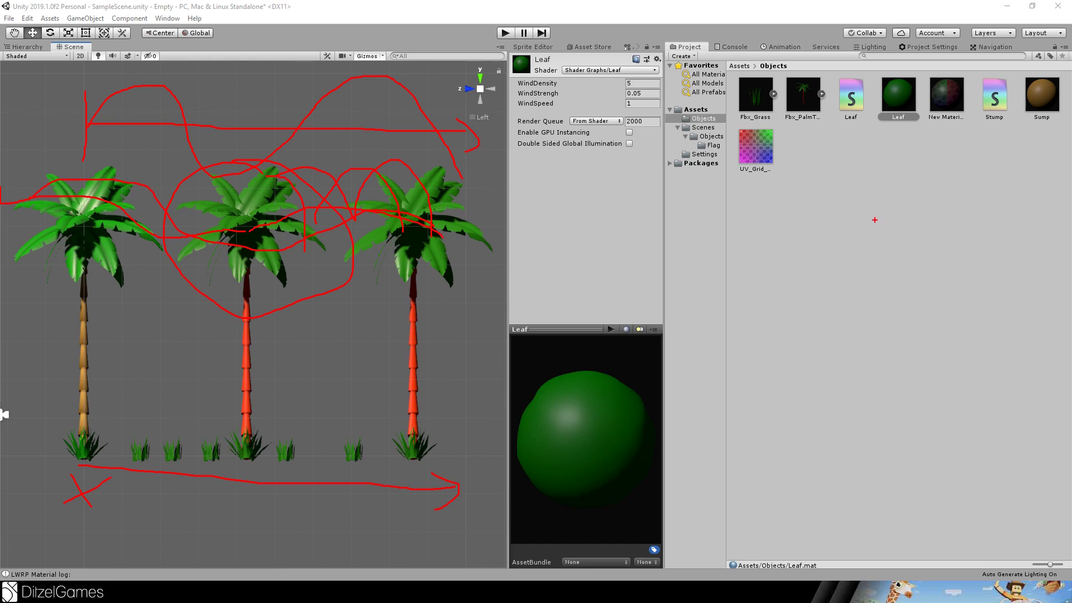
key("Escape")
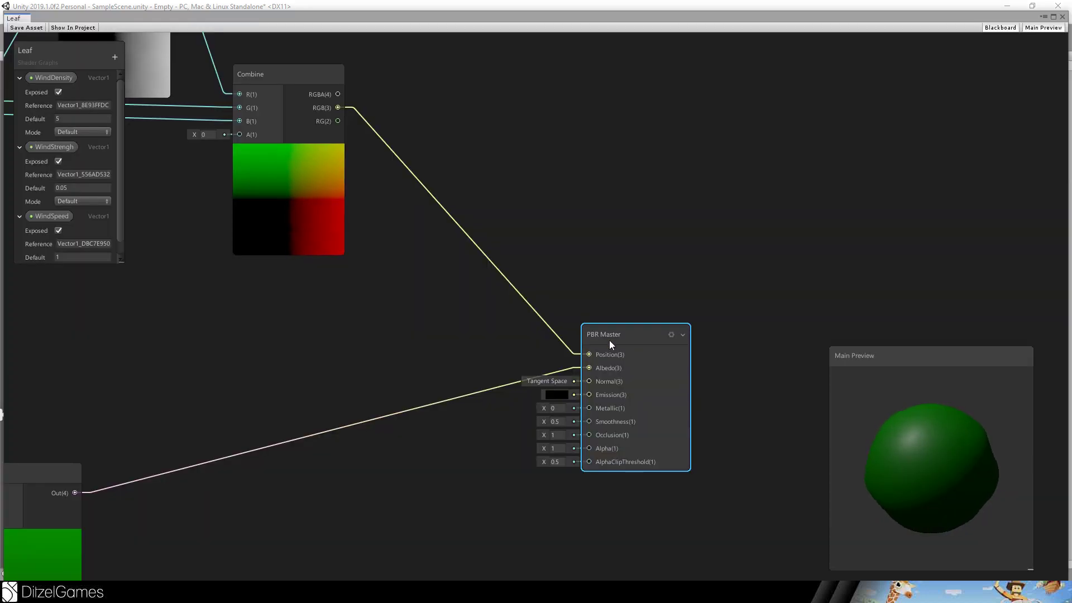
Step: Make room before PBR Master, insert a Transform node there, and connect Combine's RGB output to its input
left_click_drag(610, 345, 708, 351)
left_click(608, 176)
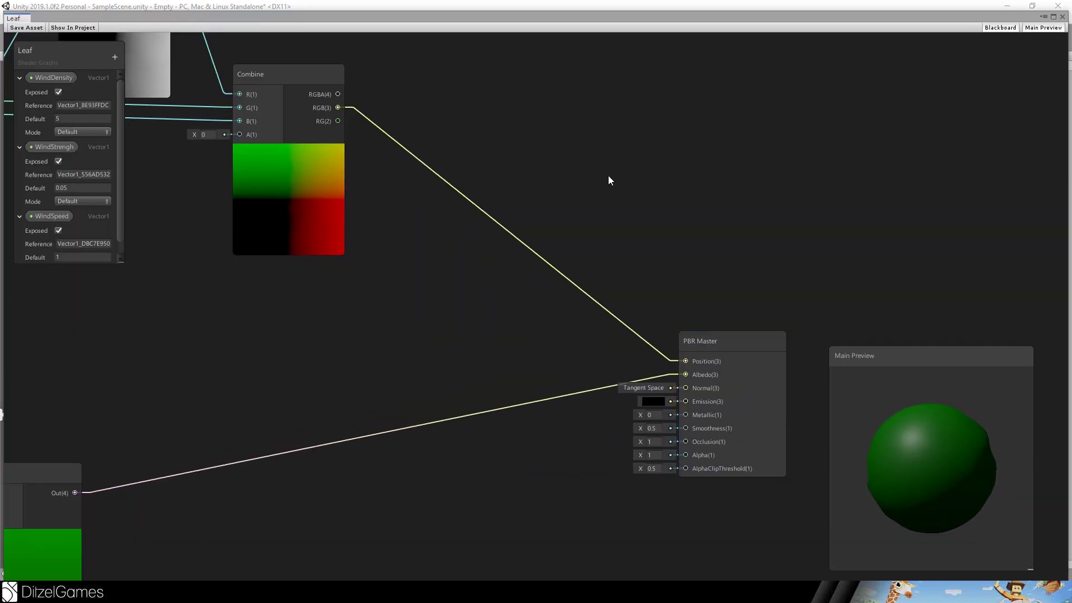
key("space")
type("trans")
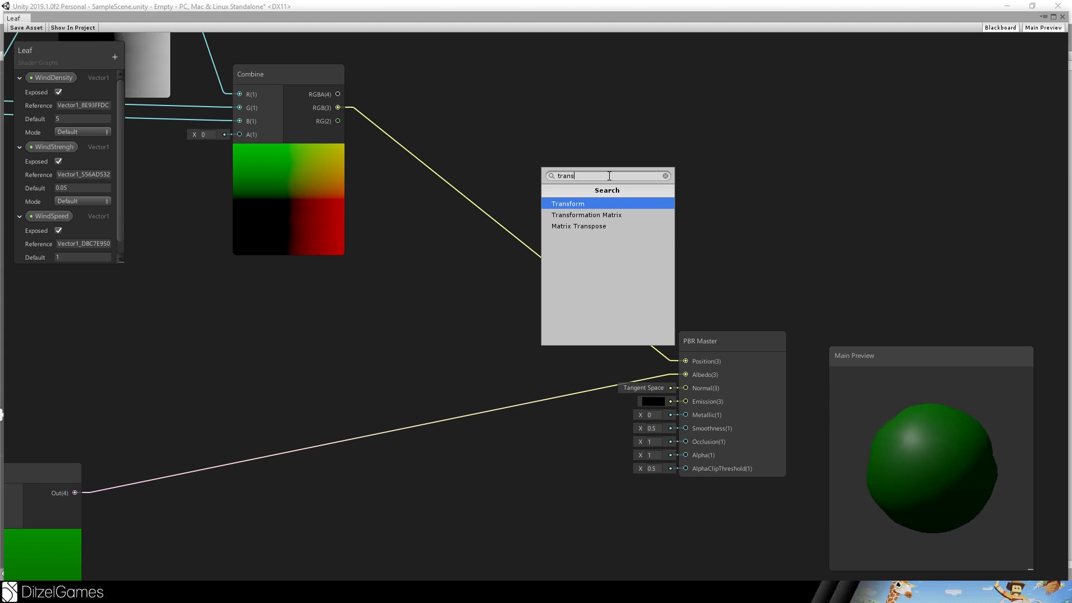
key("Return")
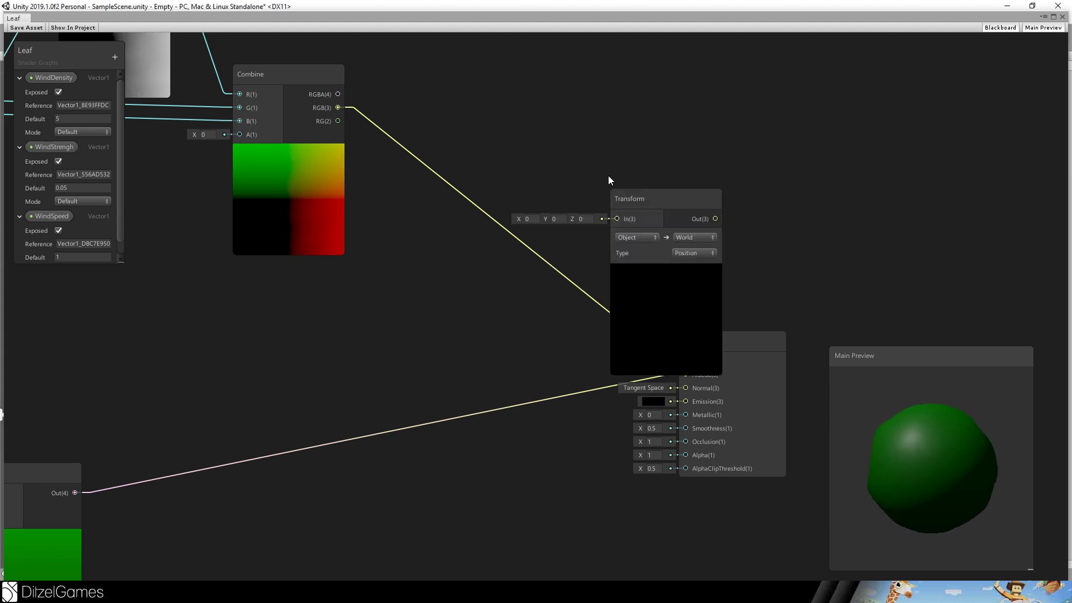
left_click_drag(630, 195, 519, 147)
left_click_drag(338, 107, 507, 171)
Step: Set the Transform node to convert from World to Object space and connect its output to PBR Master's Position input
left_click(542, 189)
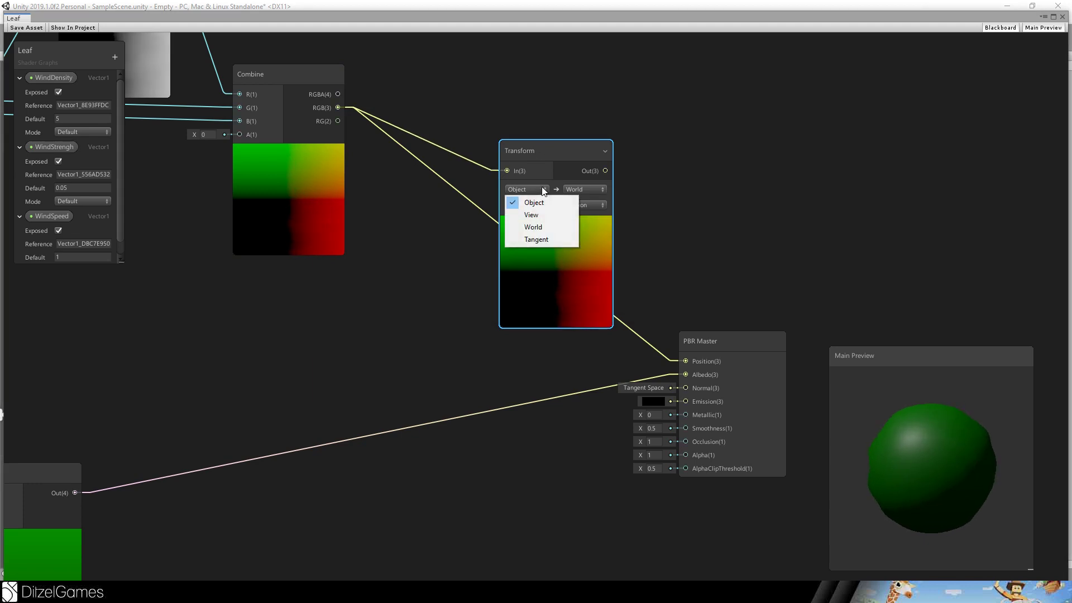
left_click(542, 226)
left_click(589, 191)
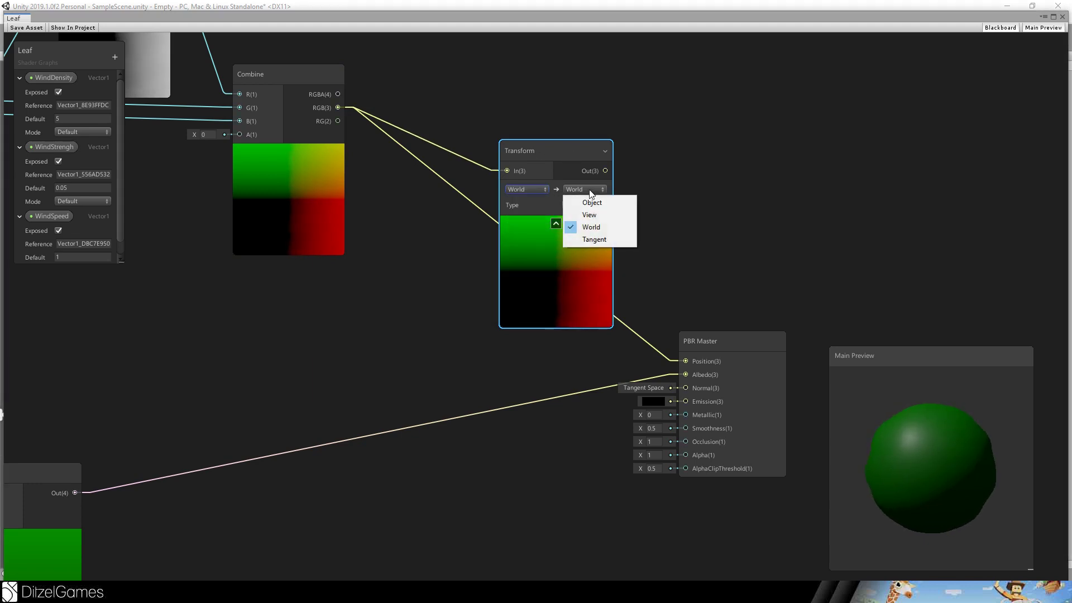
left_click(593, 202)
left_click_drag(568, 153, 685, 361)
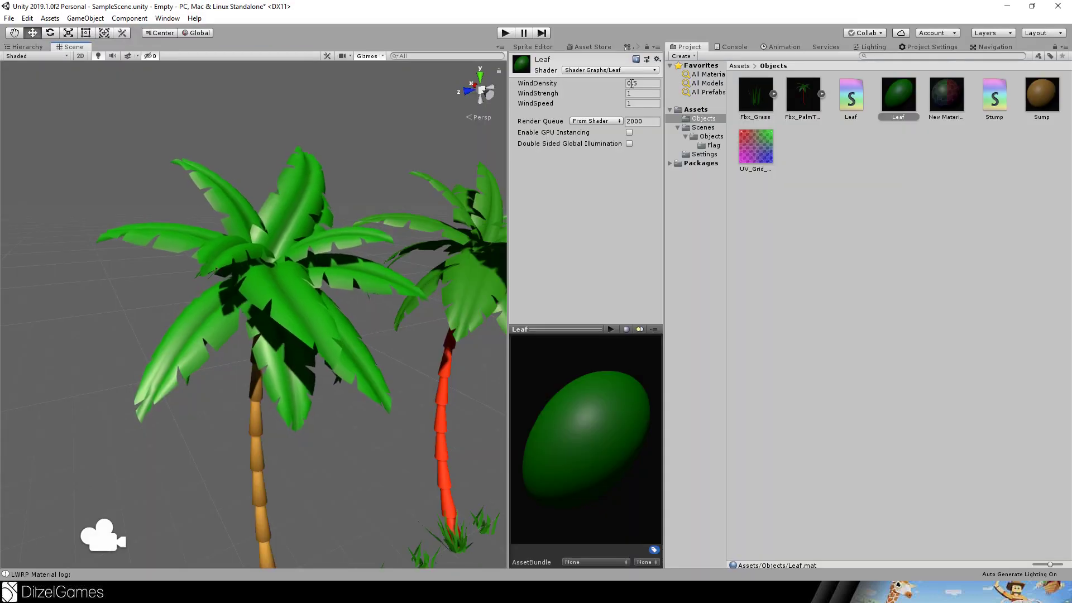
Step: Examine the wind movement of the first palm's leaves from above, below and the sides in the Scene view
left_click(639, 94)
left_click(641, 105)
right_click_drag(201, 220, 242, 250)
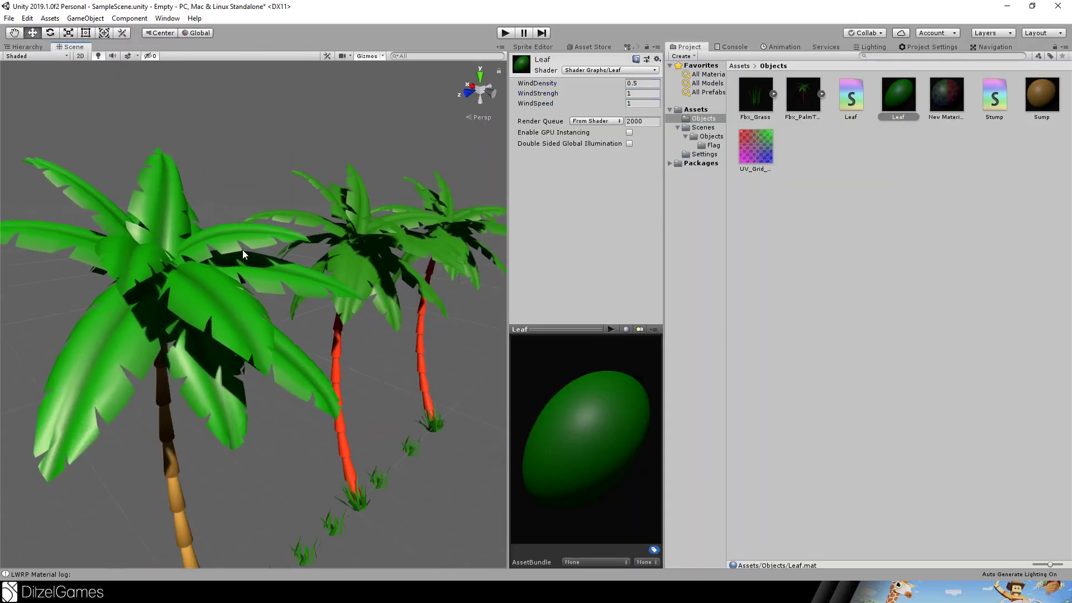
middle_click_drag(243, 249, 288, 240)
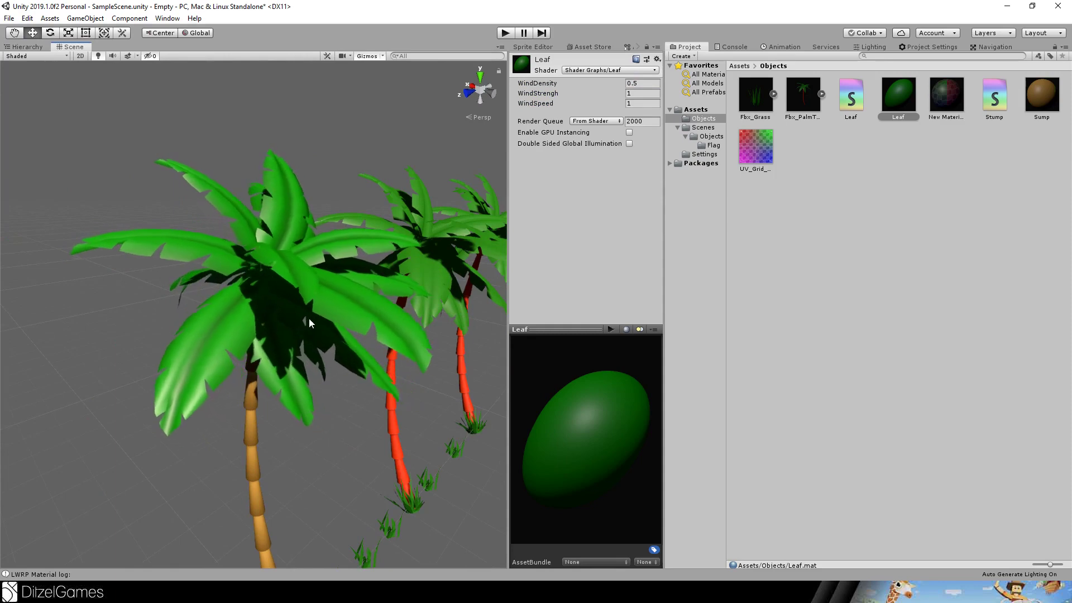
key("w")
right_click_drag(217, 297, 312, 255)
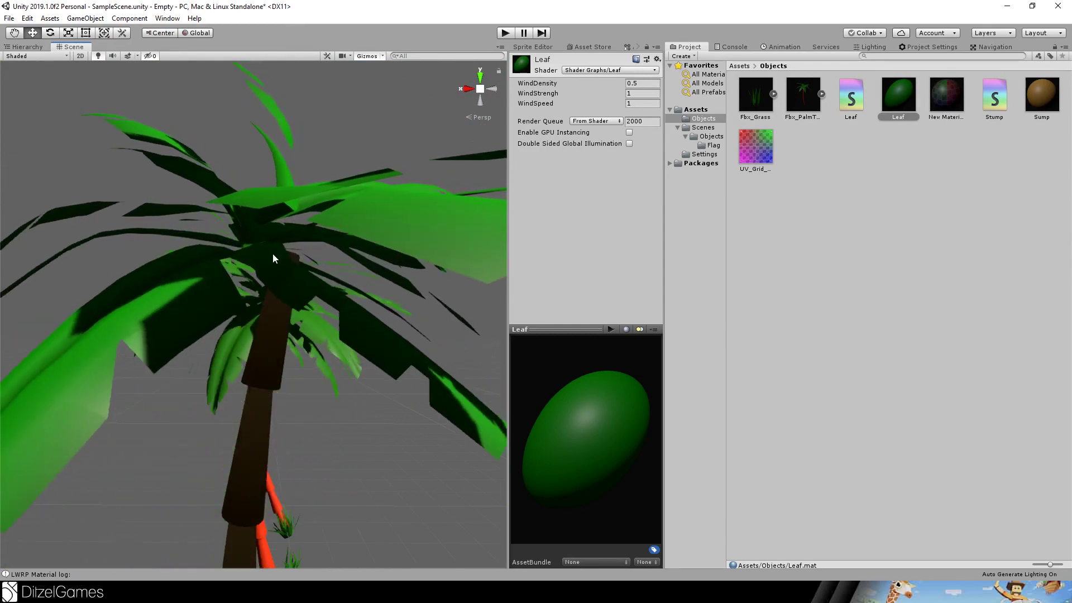
key("s")
right_click_drag(285, 255, 353, 251)
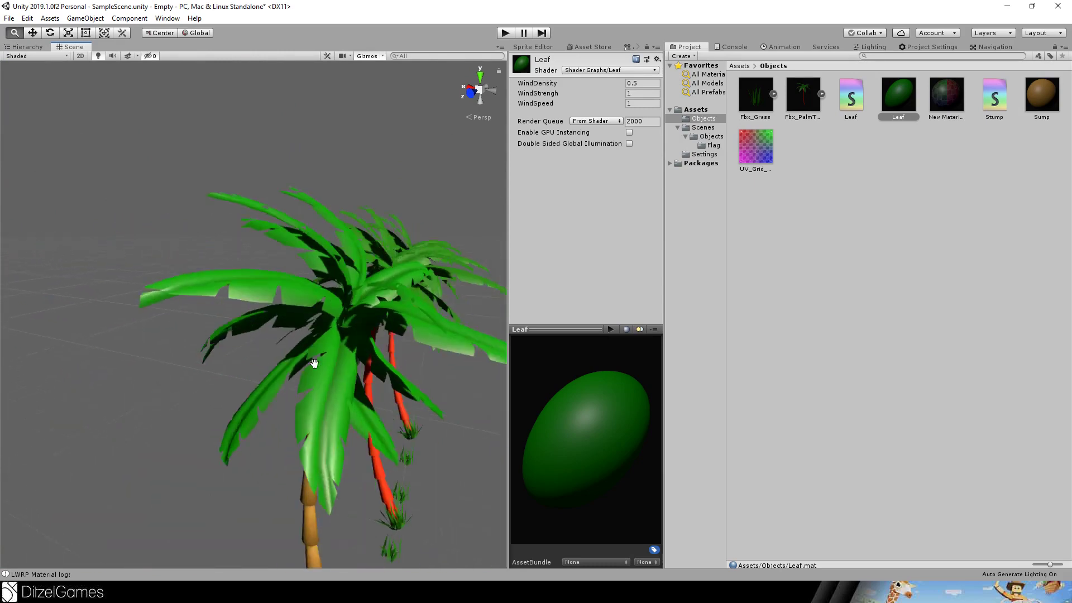
right_click_drag(246, 307, 184, 332)
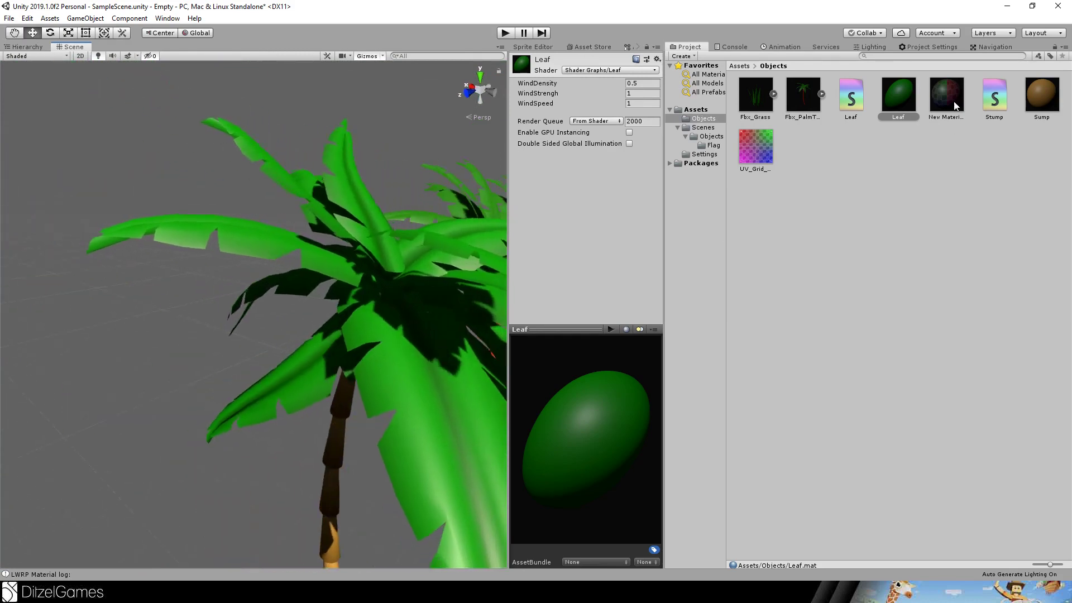
Step: Apply the New Material with the UV grid texture to the leaves of the brown-trunked palm
left_click_drag(951, 101, 368, 288)
mouse_move(397, 380)
right_mouse_down()
mouse_move(402, 397)
mouse_move(394, 387)
right_mouse_up()
scroll(400, 196, "down", 8)
middle_click_drag(379, 167, 342, 186)
middle_click_drag(187, 232, 198, 235)
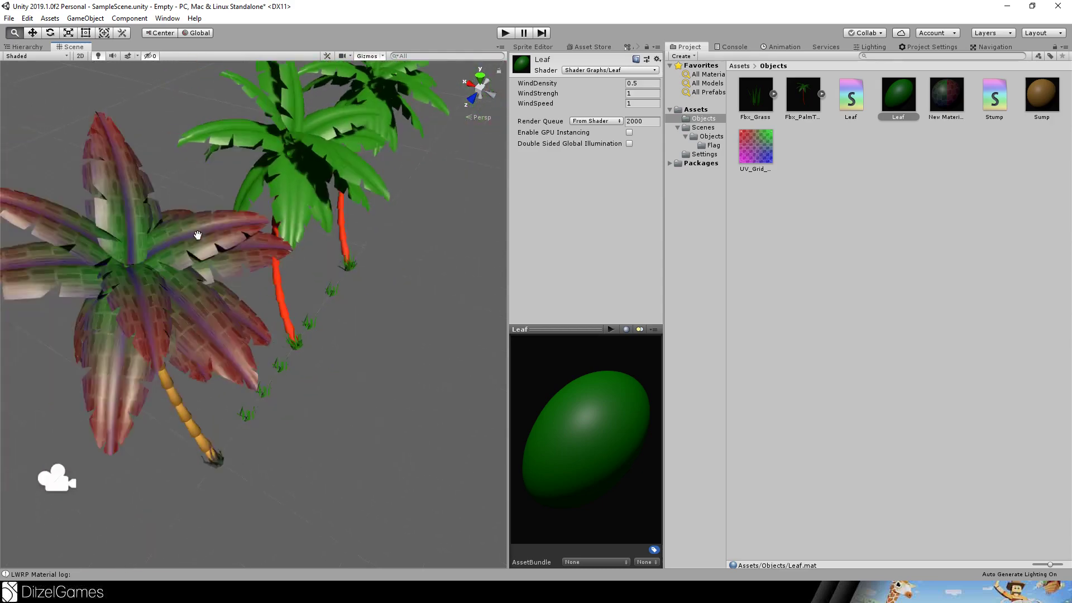
right_click_drag(198, 235, 251, 253, "alt")
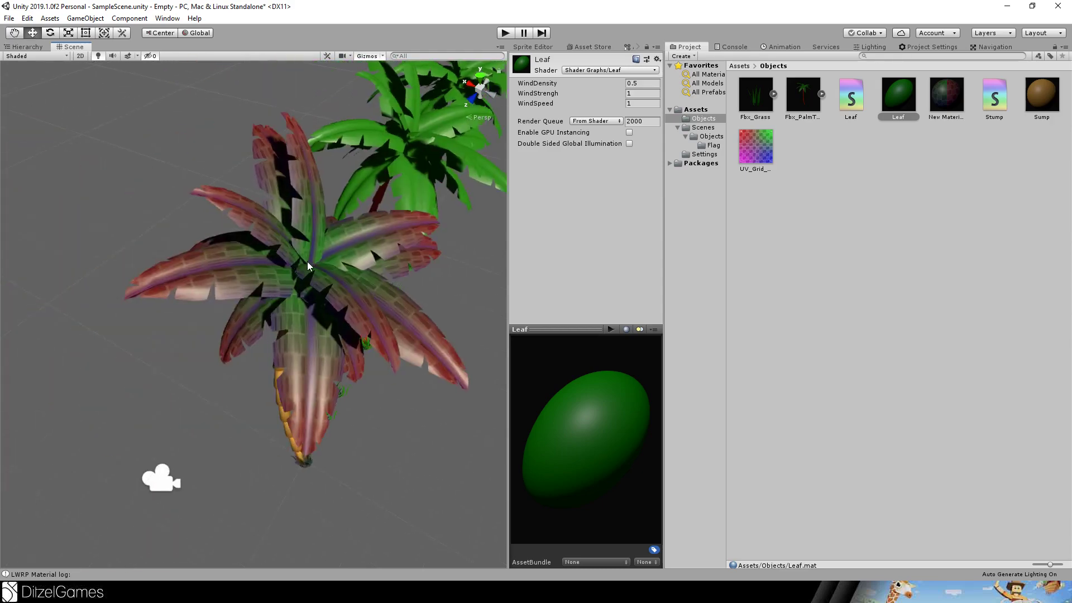
Step: Examine how the UV grid colours run from the base to the tip of the palm leaves
scroll(313, 258, "up", 10)
middle_click_drag(458, 296, 363, 318)
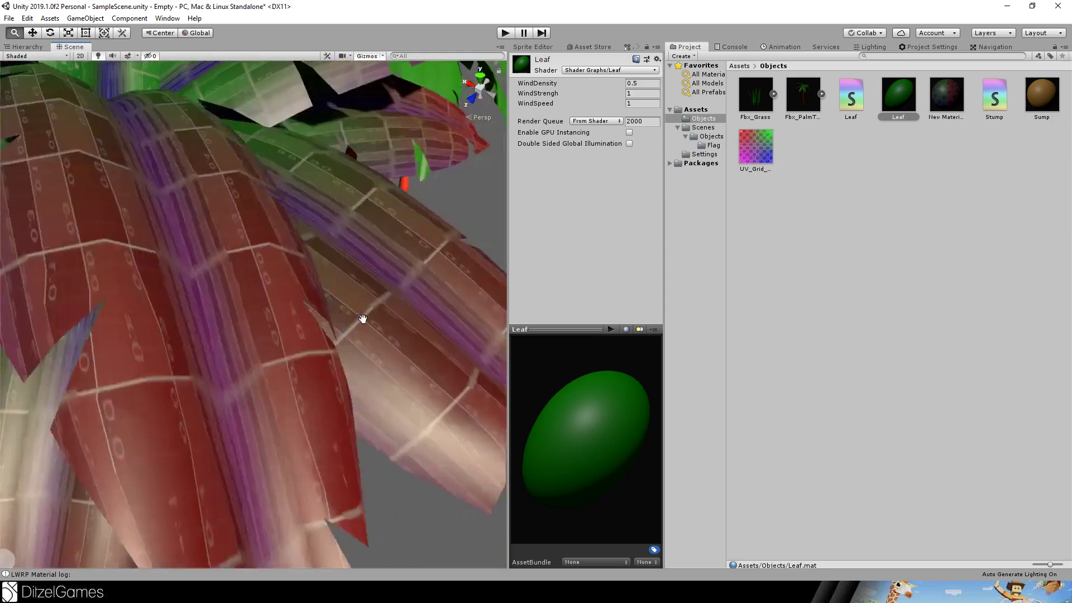
scroll(362, 319, "up", 5)
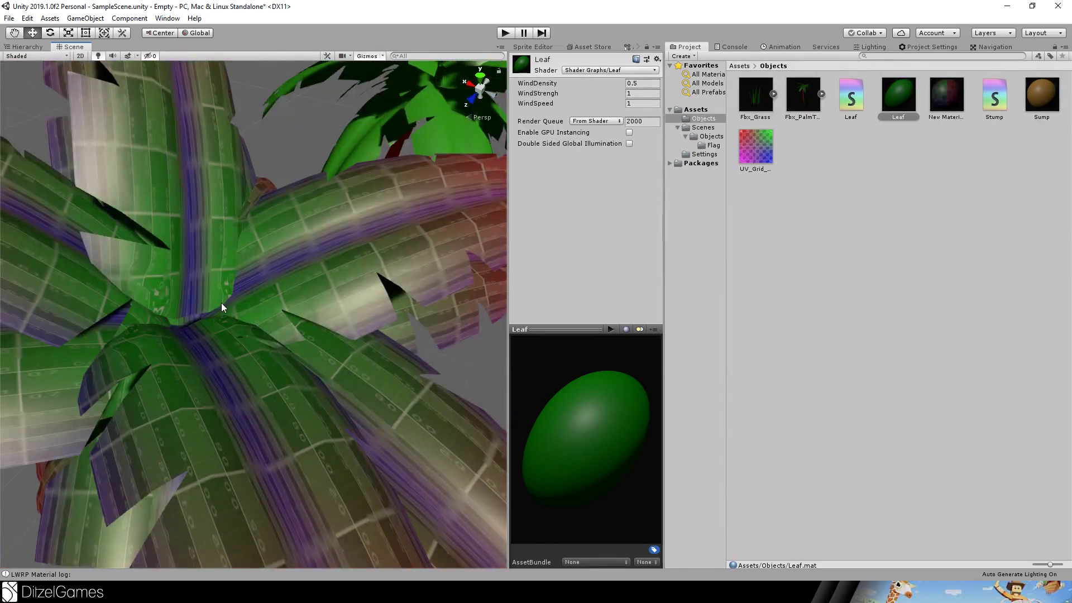
right_click_drag(221, 302, 201, 270)
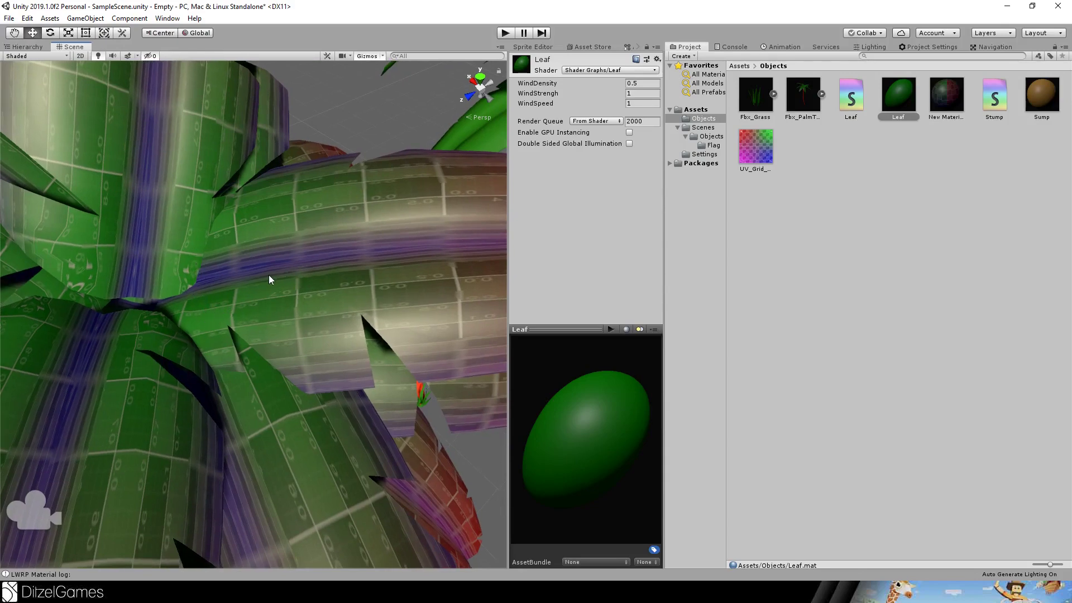
right_click_drag(357, 288, 329, 286)
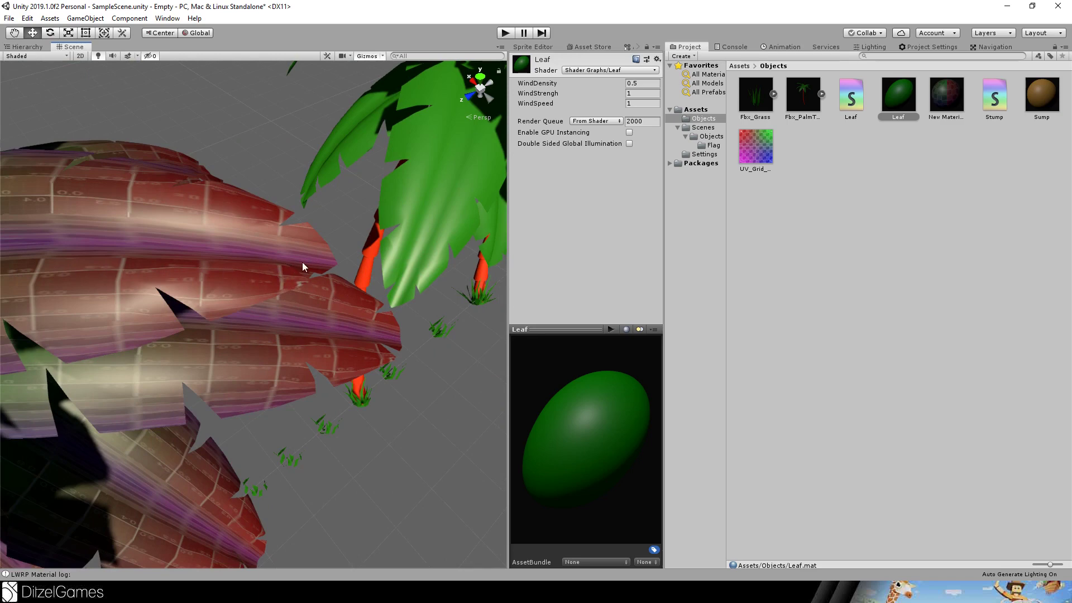
middle_click_drag(250, 262, 266, 268)
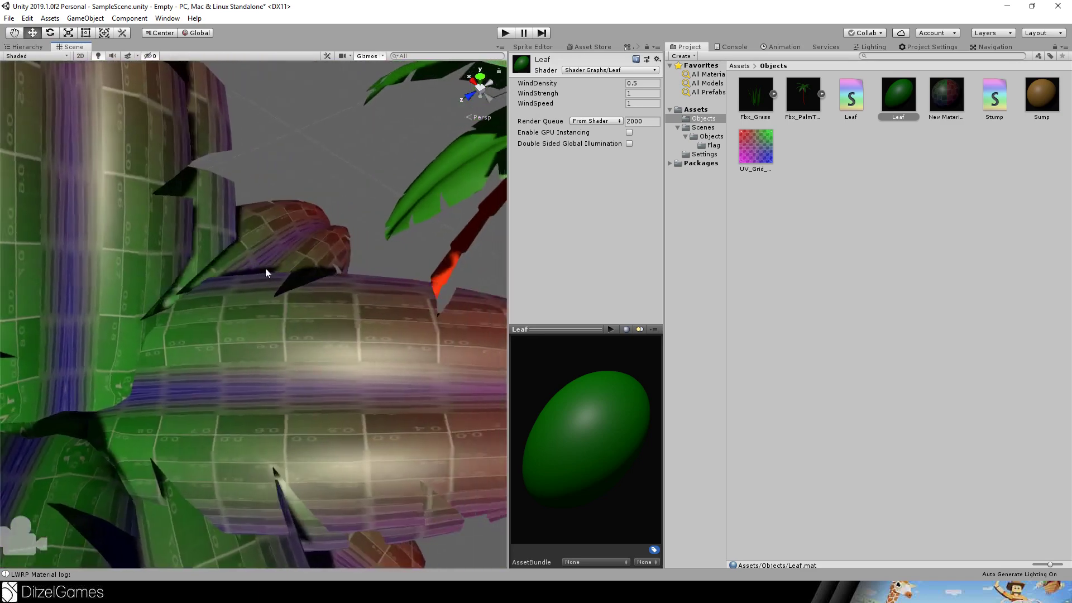
scroll(266, 268, "down", 3)
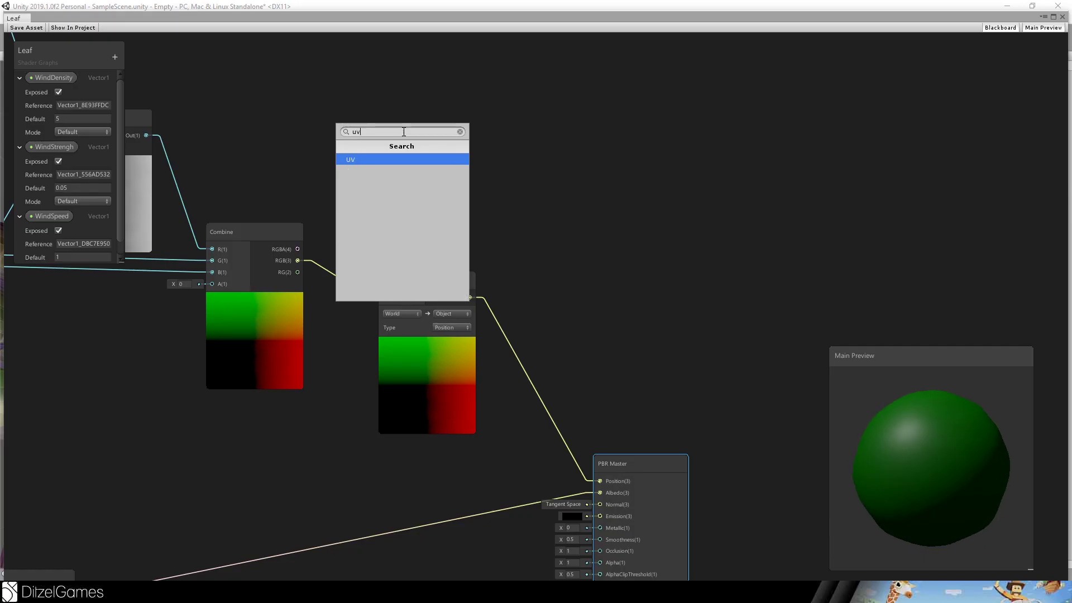
Step: Add a UV node and a Split node above the Transform node and connect UV's output to Split's input
key("Return")
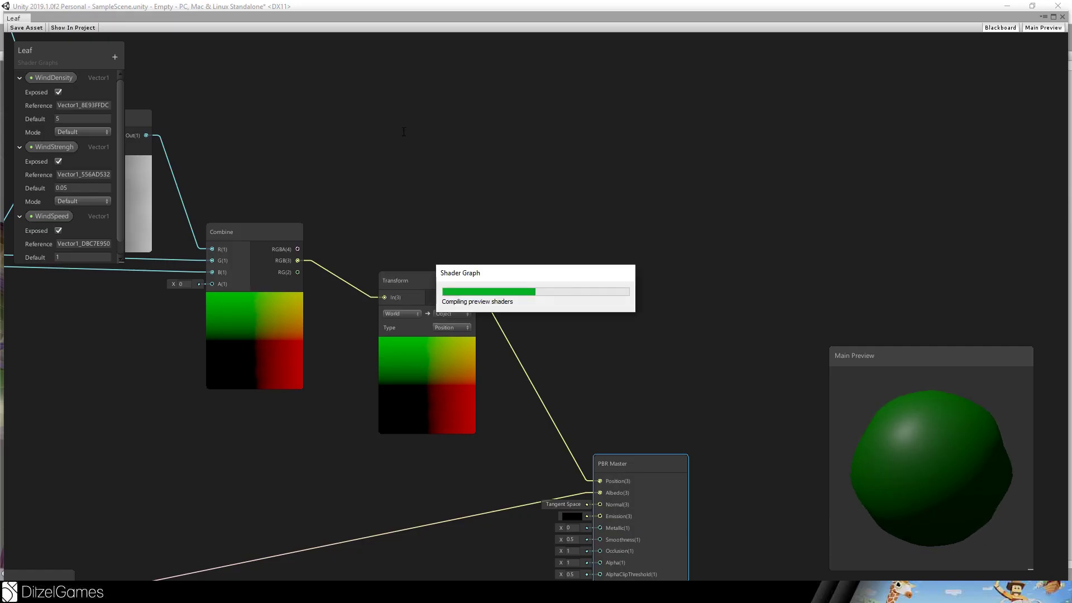
left_click_drag(459, 158, 384, 95)
key("space")
type("spli")
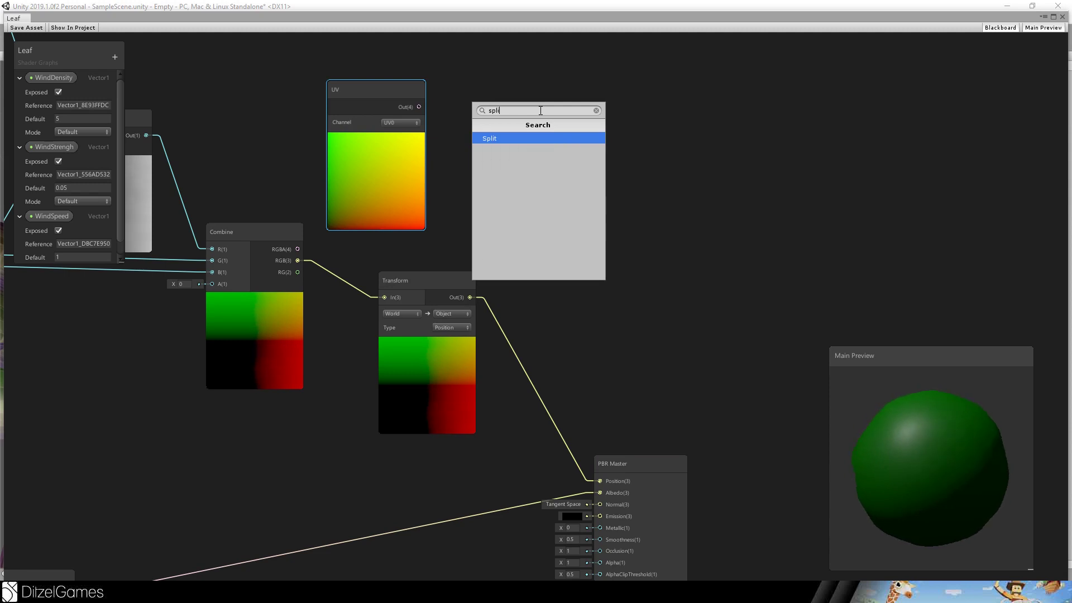
key("Return")
middle_click_drag(559, 145, 441, 203)
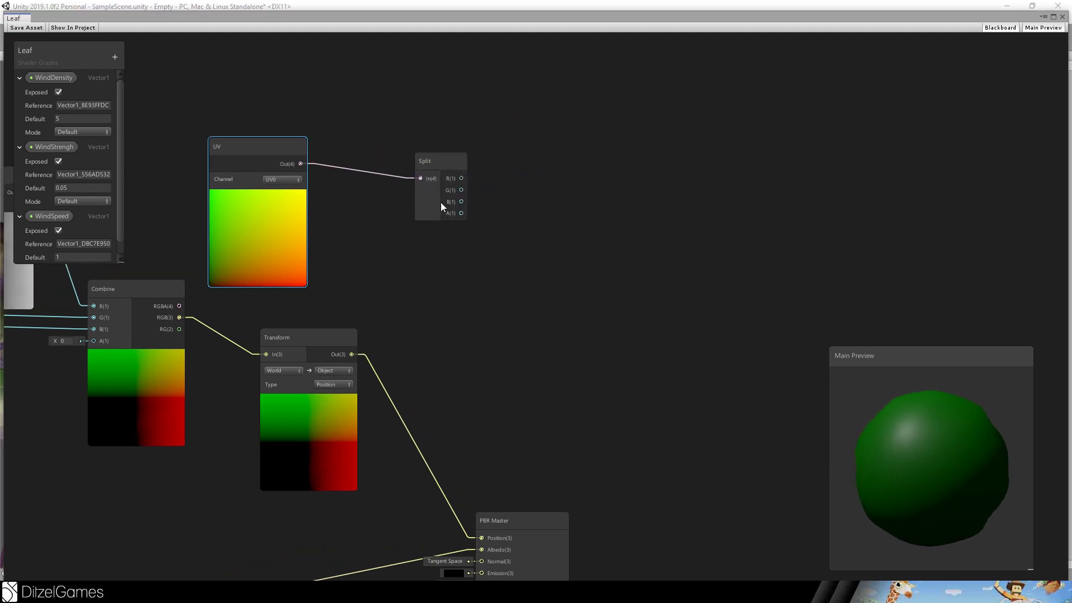
Step: Create a Lerp node driven by the UV Split's R output in its T input
left_click_drag(462, 178, 682, 159)
type("lerp")
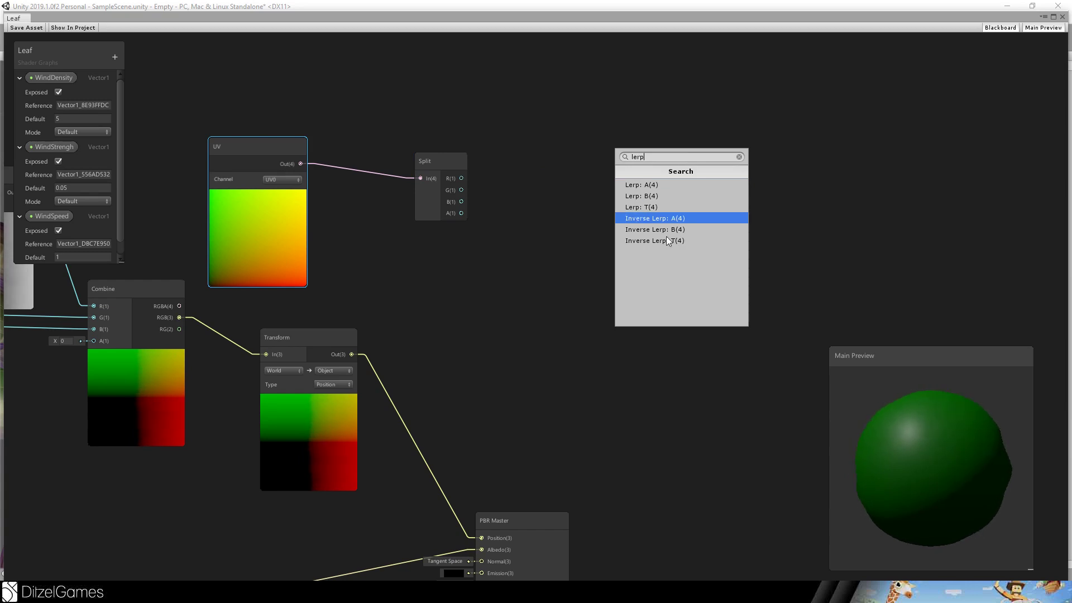
left_click(656, 210)
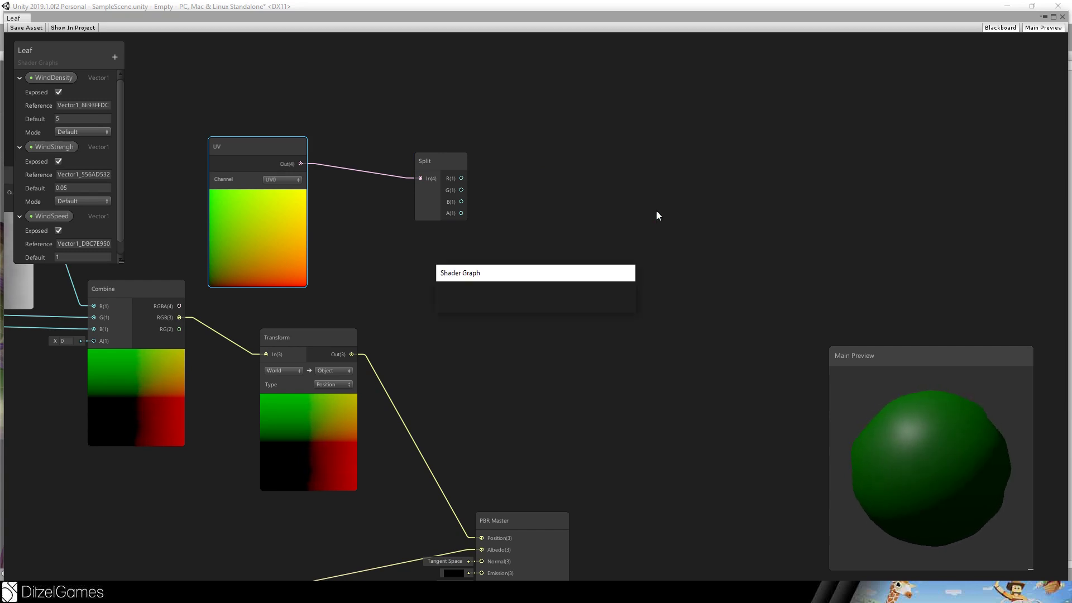
middle_click_drag(586, 272, 553, 268)
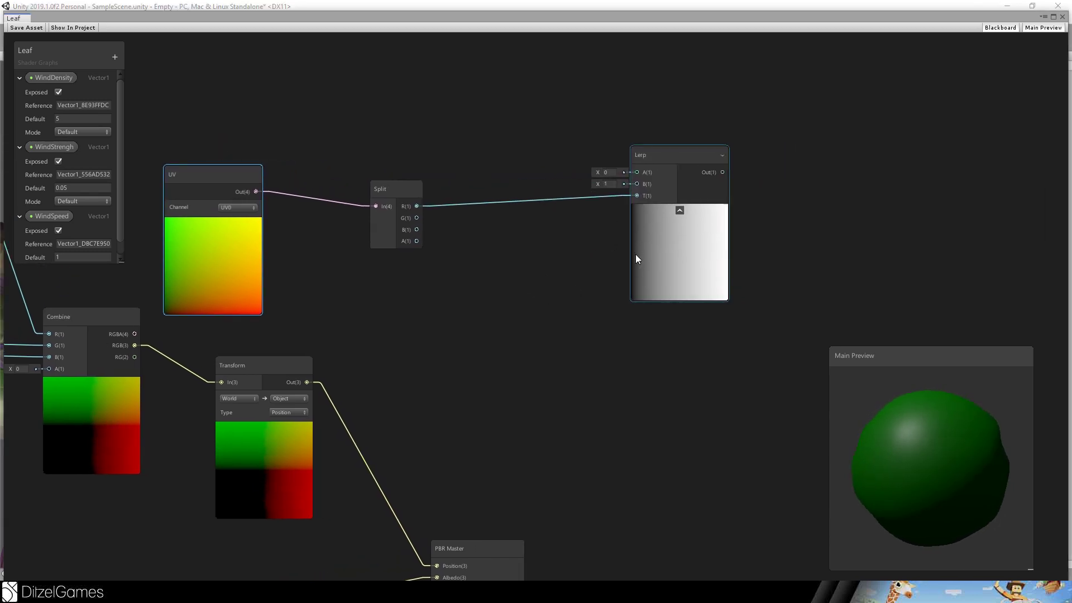
Step: Move the Transform node farther from Combine and connect Combine's RGB output to Lerp's B input
middle_click_drag(460, 126, 429, 96)
left_click_drag(282, 346, 455, 346)
left_click_drag(116, 324, 618, 163)
middle_click_drag(412, 151, 403, 237)
Step: Add a Position node in World space above the UV Split node and connect its output to Lerp's A input
left_click(452, 122)
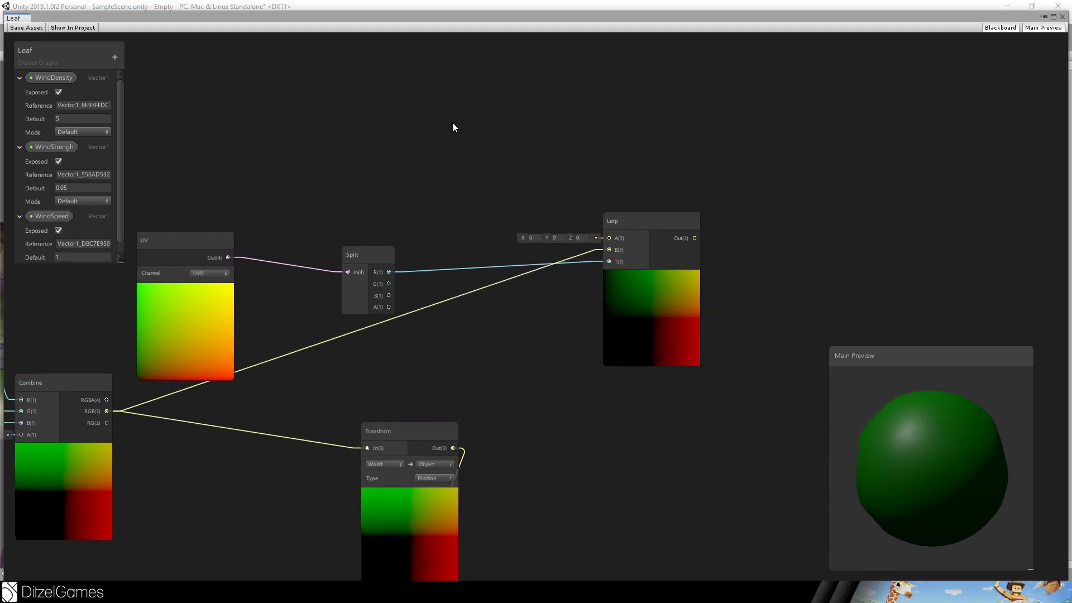
key("space")
type("position")
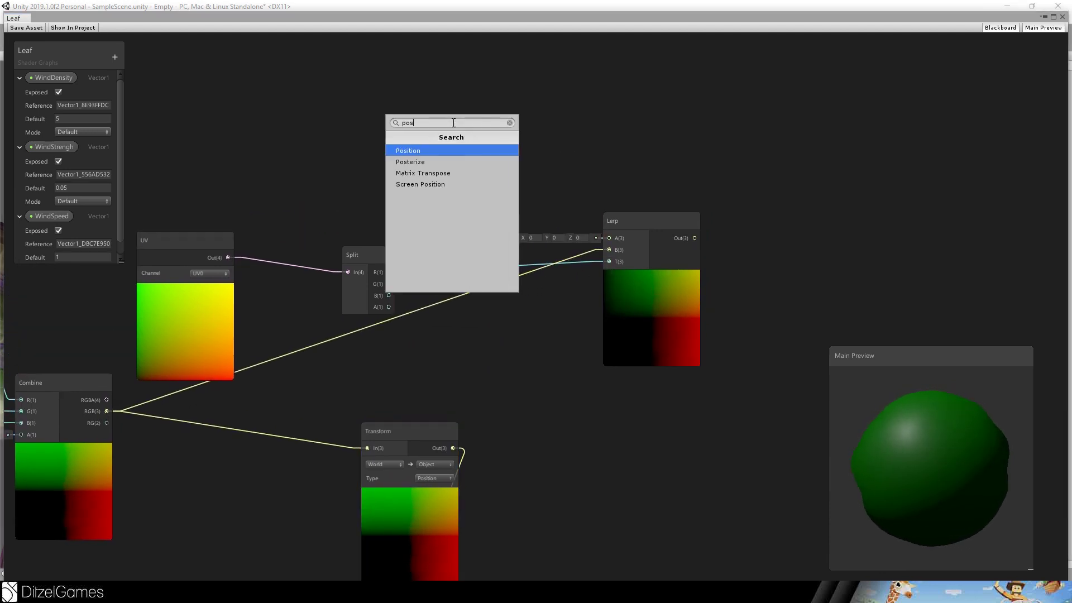
key("Return")
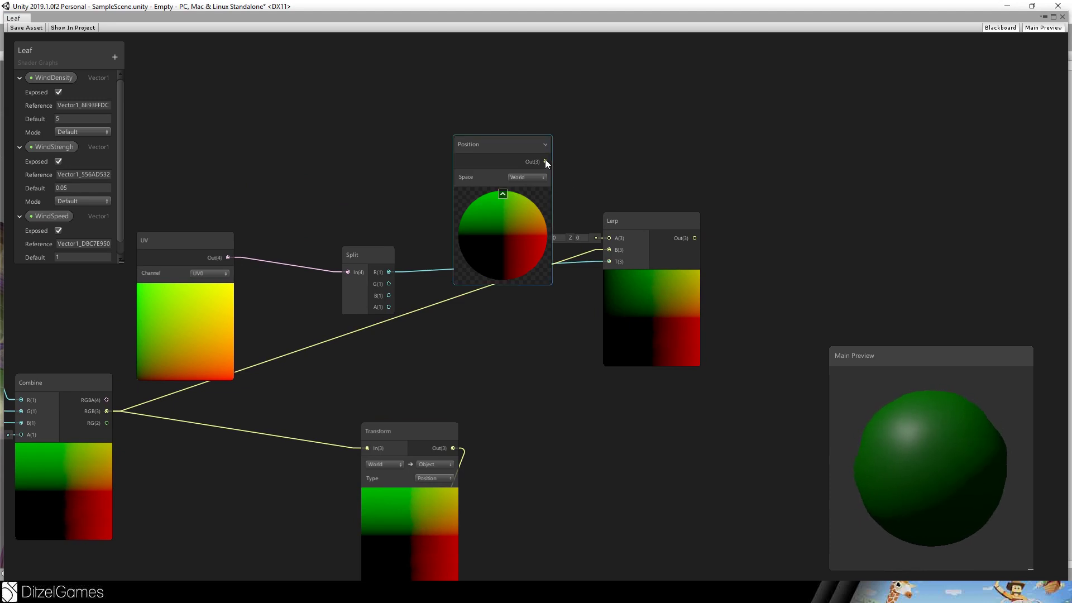
left_click_drag(545, 162, 608, 238)
left_click(506, 144)
left_click_drag(506, 144, 334, 81)
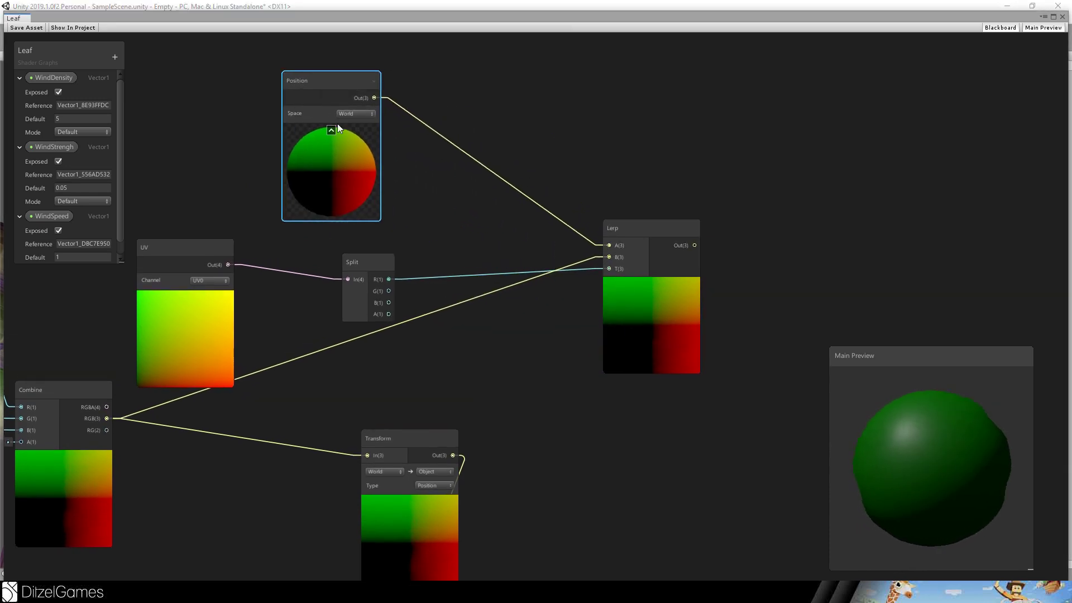
left_click(354, 113)
left_click(368, 151)
Step: Connect the Lerp node's output to the Transform node's input
middle_click_drag(607, 209, 474, 110)
left_click_drag(488, 117, 161, 327)
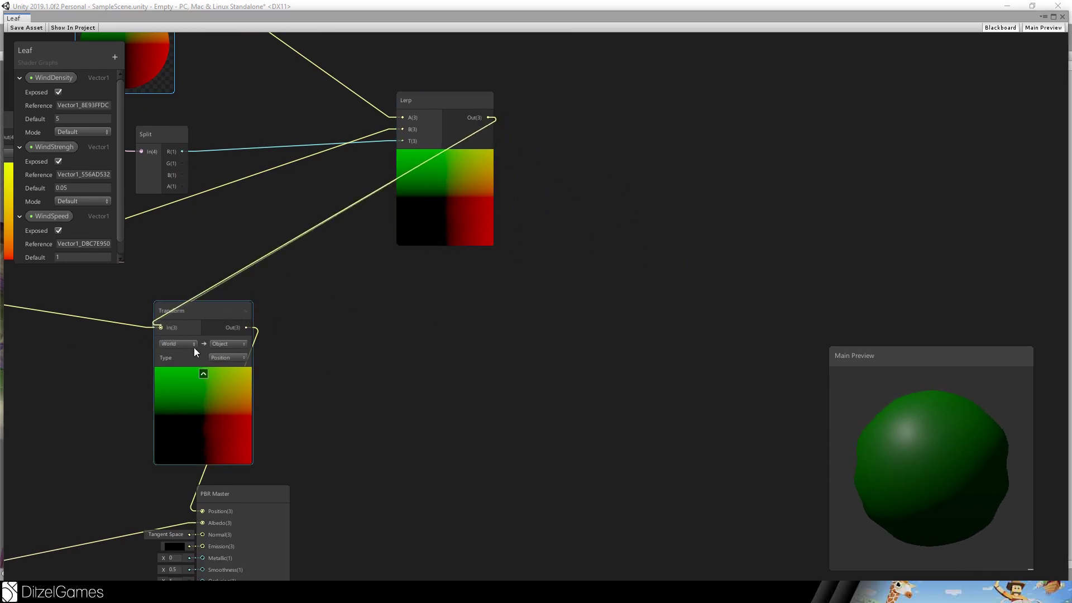
Step: Examine the wind movement of the palm leaves in the scene from several angles
middle_click_drag(396, 313, 479, 355)
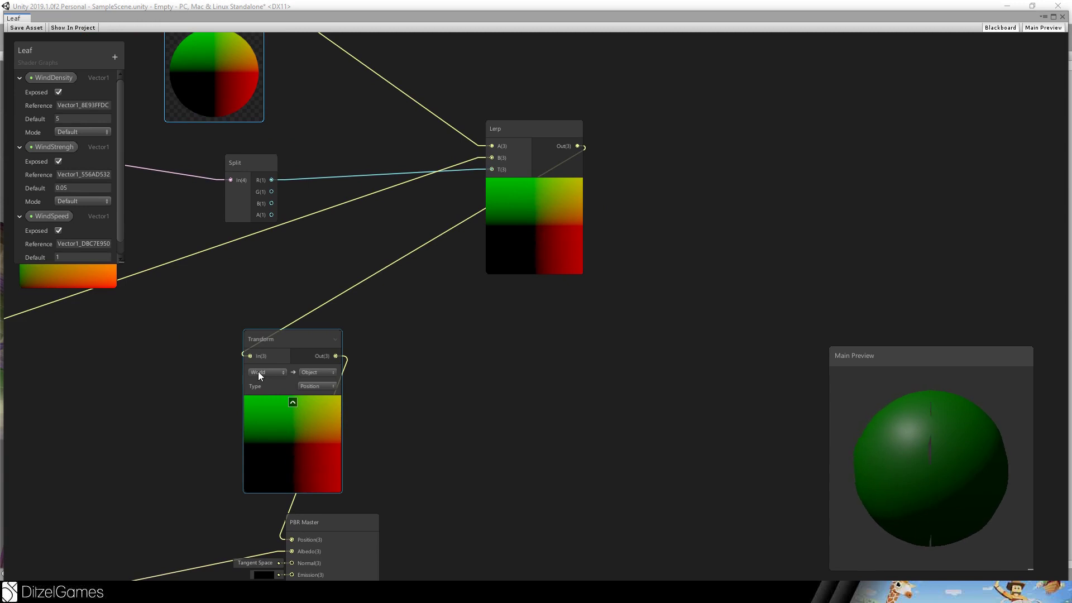
middle_click_drag(368, 283, 506, 353)
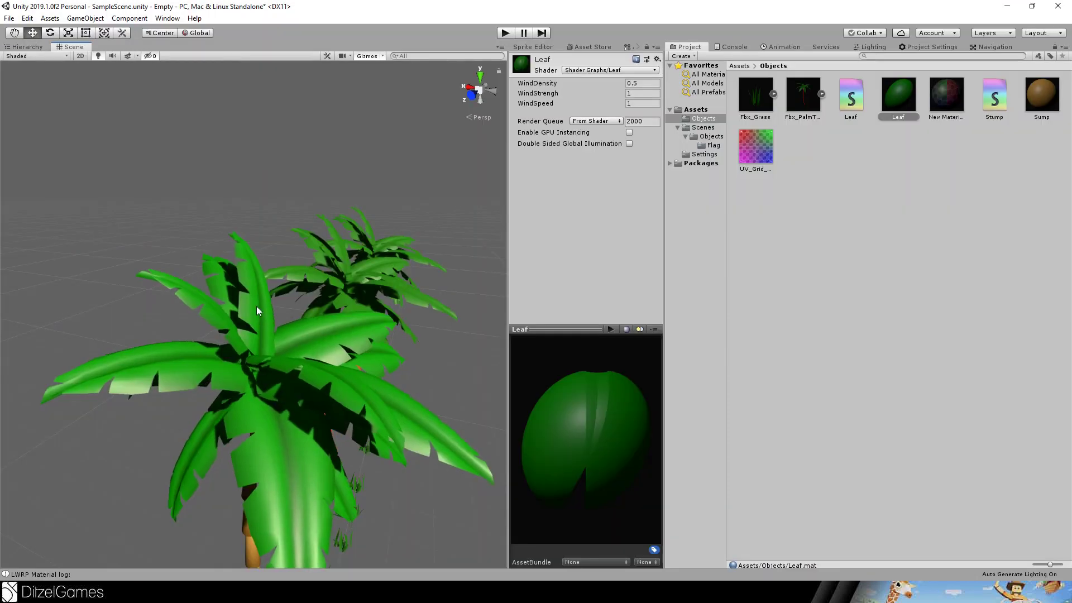
left_click_drag(256, 306, 324, 271, "alt")
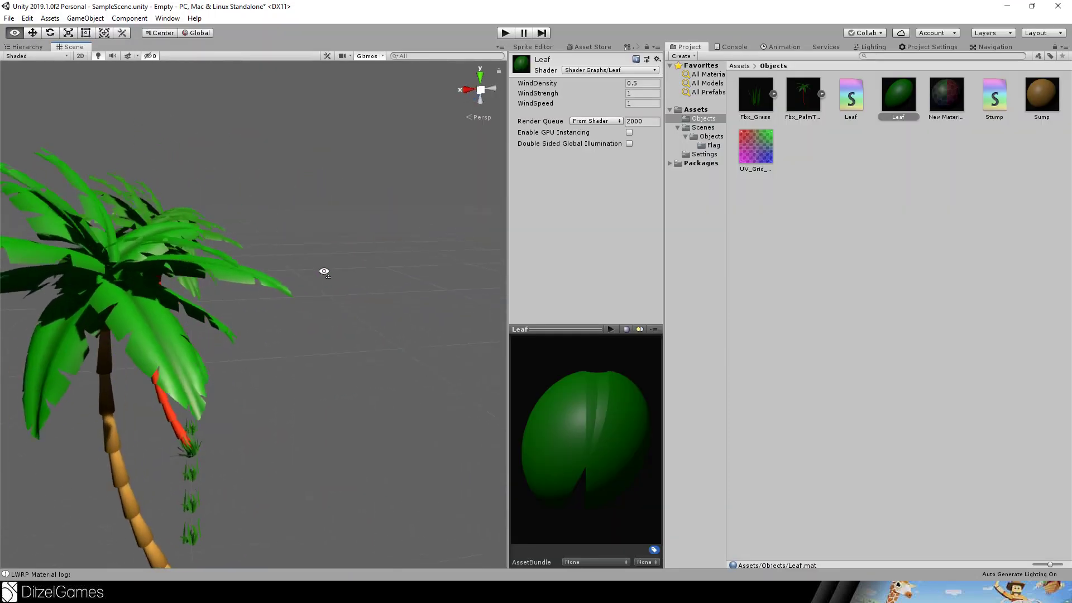
key("a")
right_click_drag(324, 271, 292, 270)
key("w")
middle_click_drag(223, 247, 266, 252)
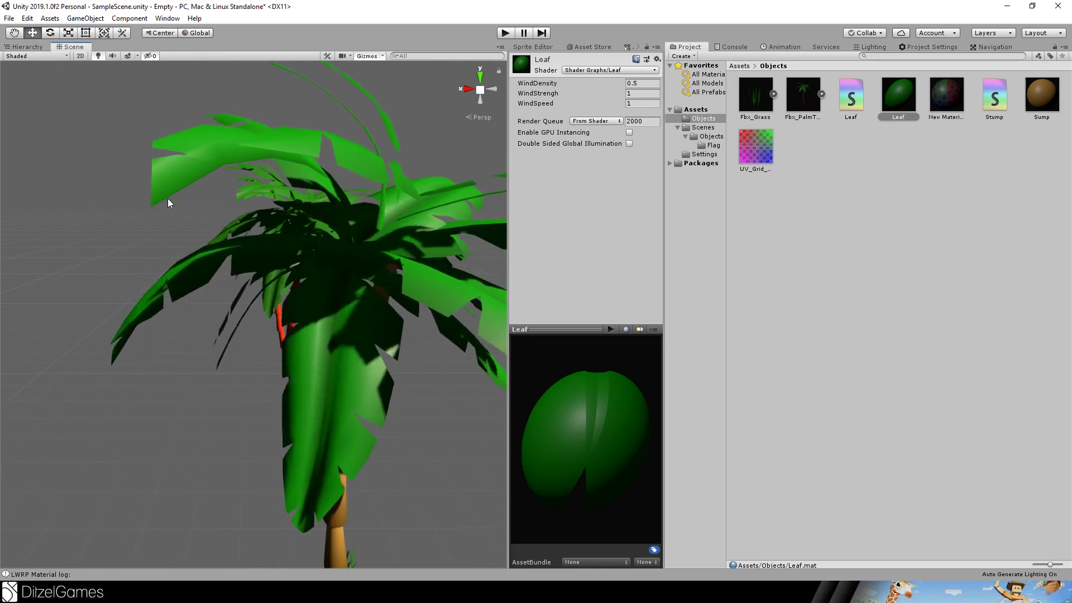
middle_click_drag(280, 199, 241, 215)
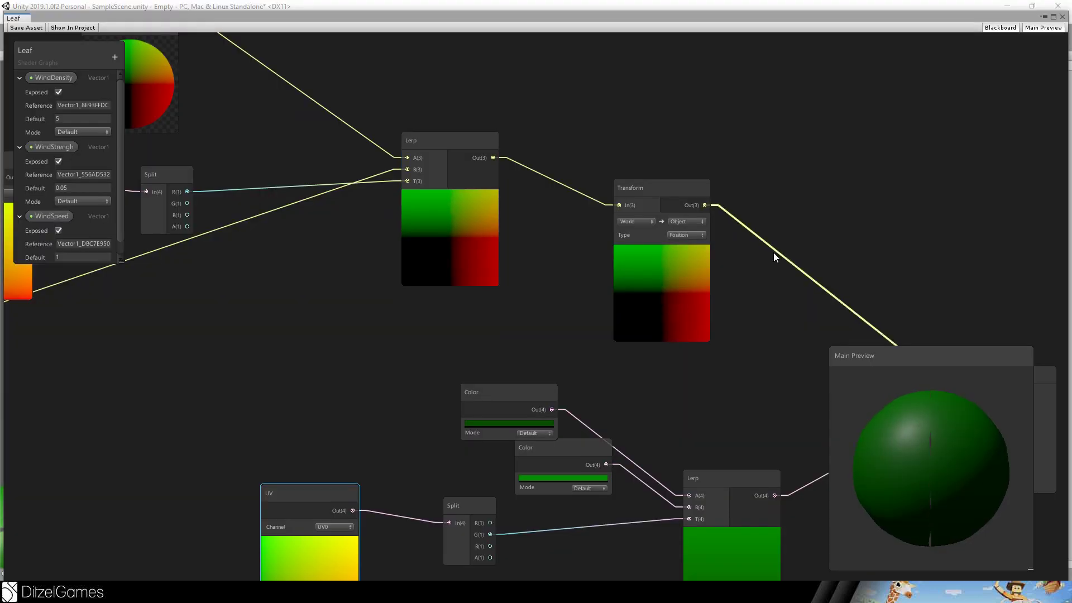
Step: Move the Split node and its UV node below the connection between Combine and Lerp
middle_click_drag(773, 252, 403, 246)
middle_click_drag(692, 376, 871, 419)
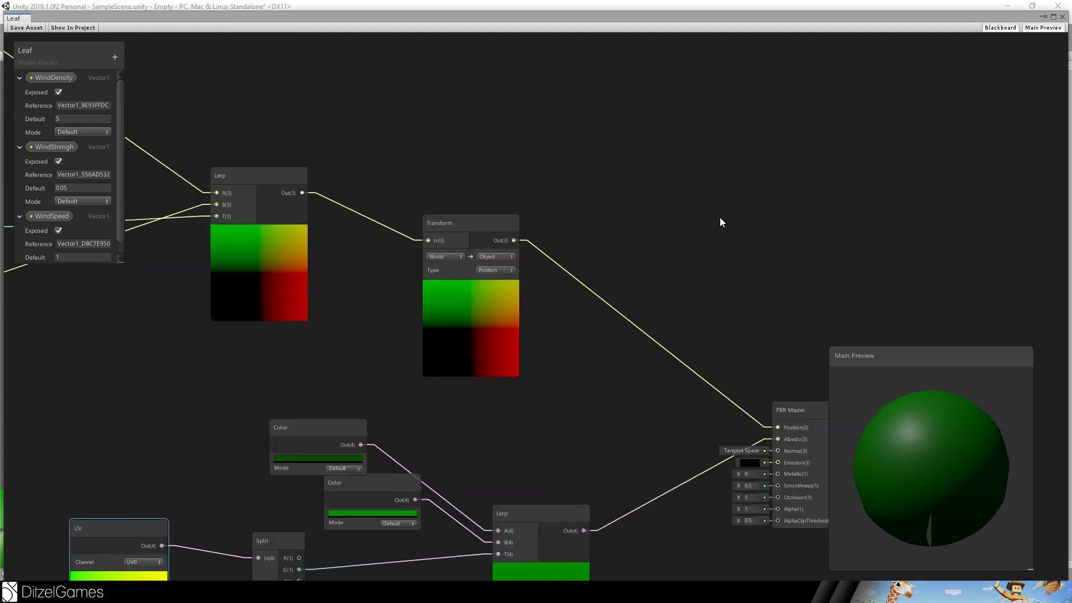
middle_click_drag(720, 222, 804, 234)
middle_click_drag(363, 148, 814, 112)
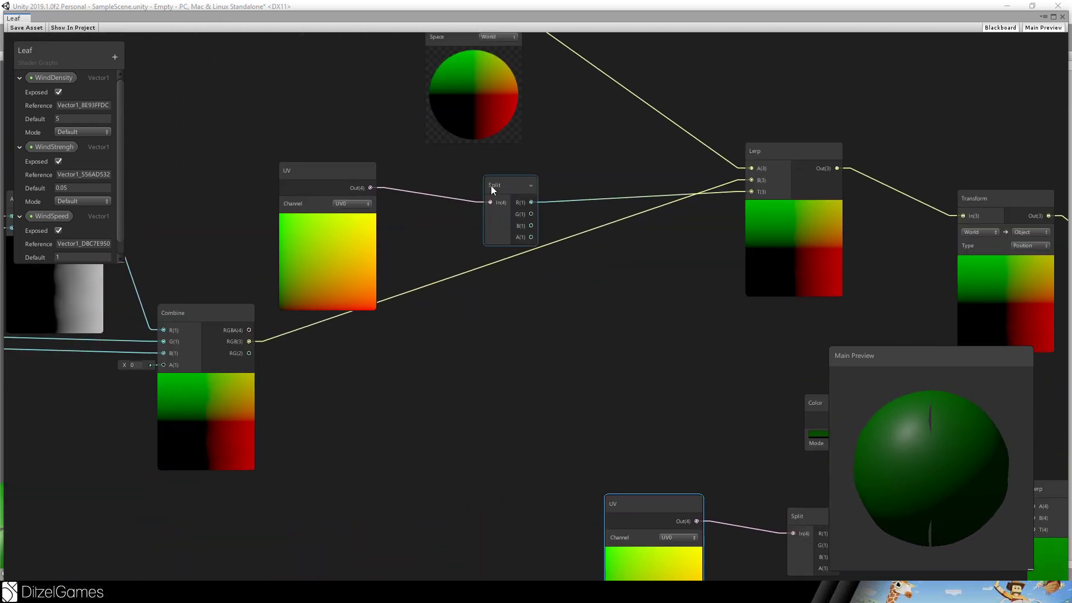
left_click_drag(491, 185, 560, 325)
left_click_drag(324, 175, 398, 377)
middle_click_drag(398, 224, 416, 251)
middle_click_drag(377, 118, 347, 190)
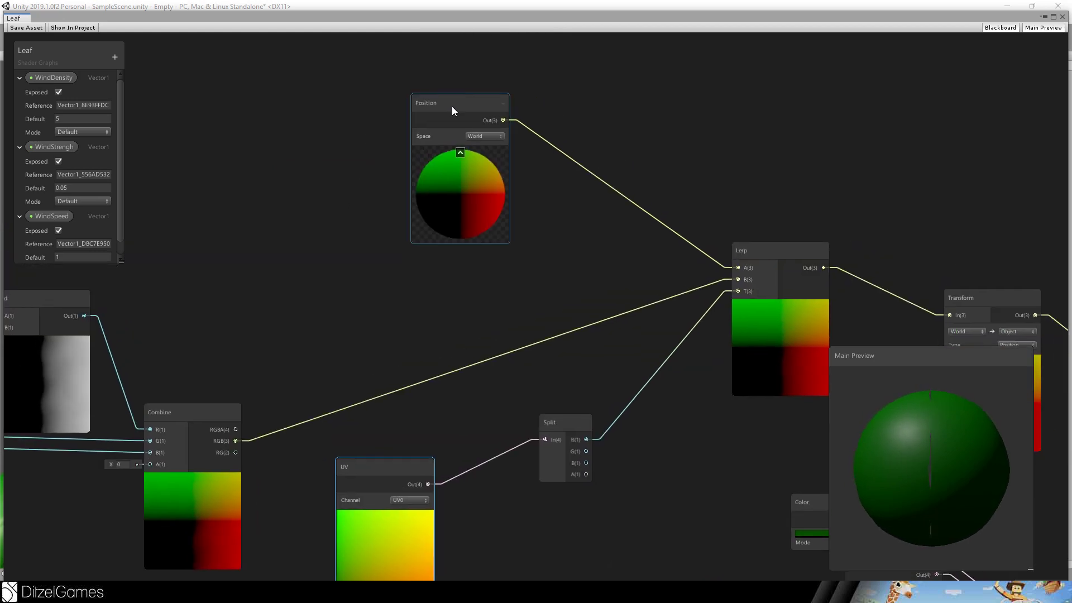
Step: Move the Position node away from Lerp and swap Lerp's inputs, connecting Position to B and Combine's RGB to A
left_click_drag(452, 108, 315, 101)
middle_click_drag(498, 131, 534, 176)
left_click_drag(288, 110, 659, 276)
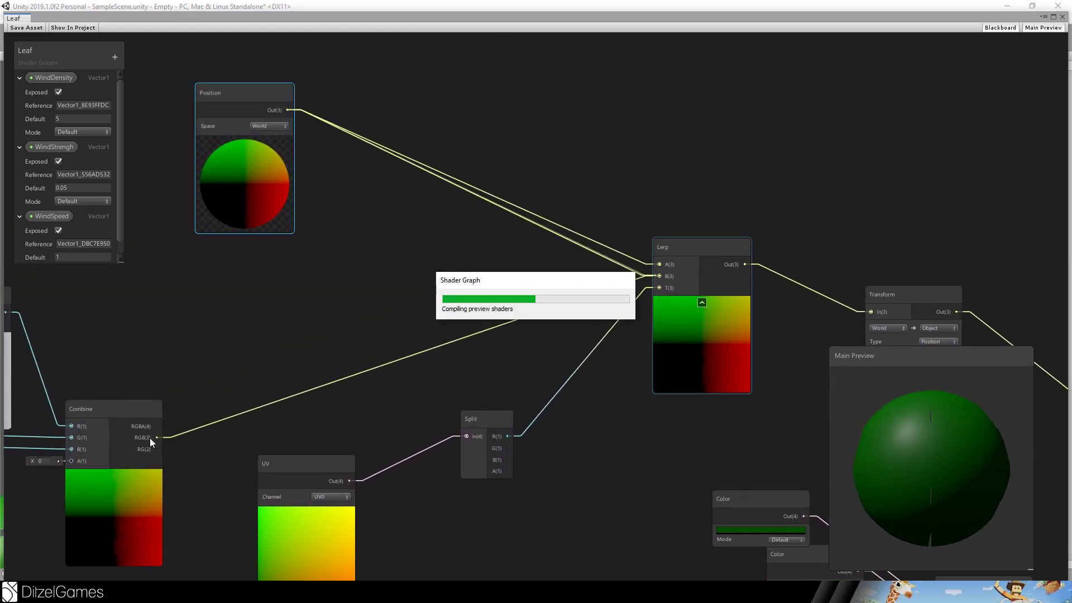
left_click_drag(156, 438, 660, 276)
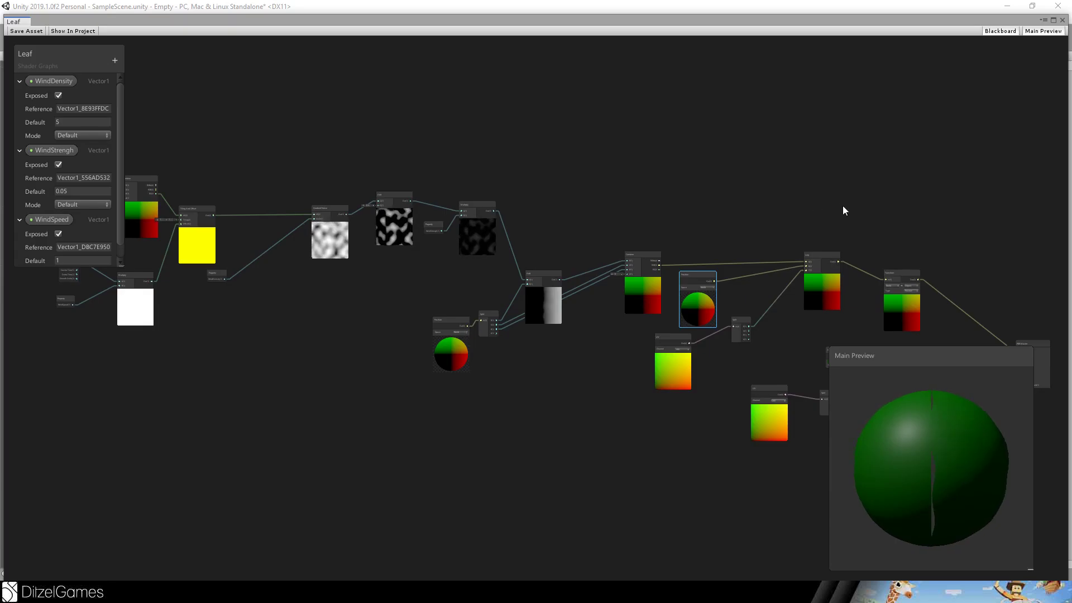
Step: Open the settings of the PBR Master node
scroll(812, 223, "down", 1)
middle_click_drag(813, 223, 508, 158)
scroll(748, 329, "up", 3)
scroll(725, 259, "up", 6)
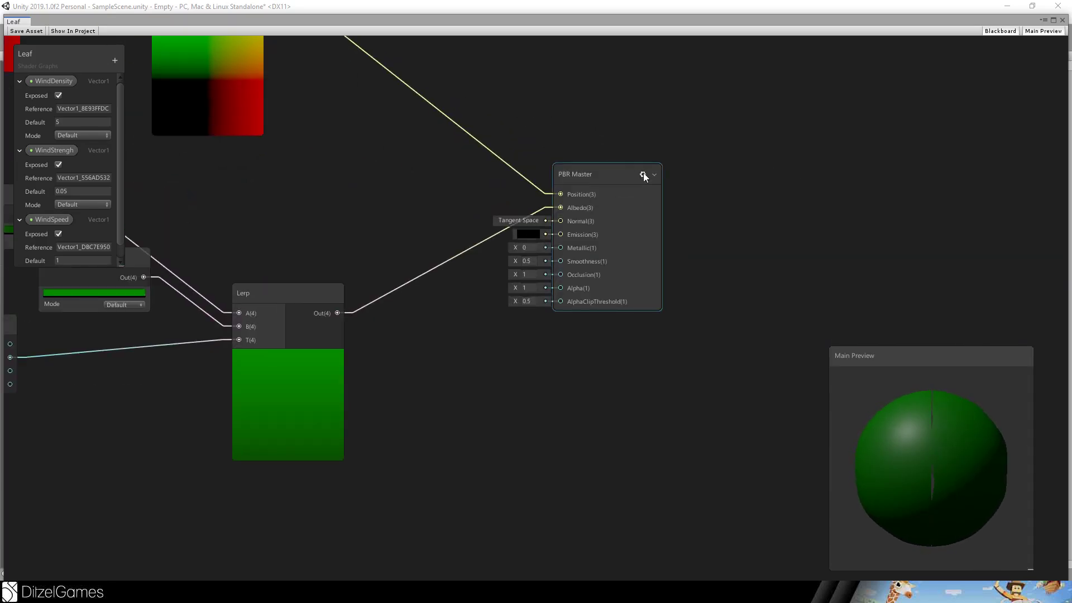
left_click(643, 175)
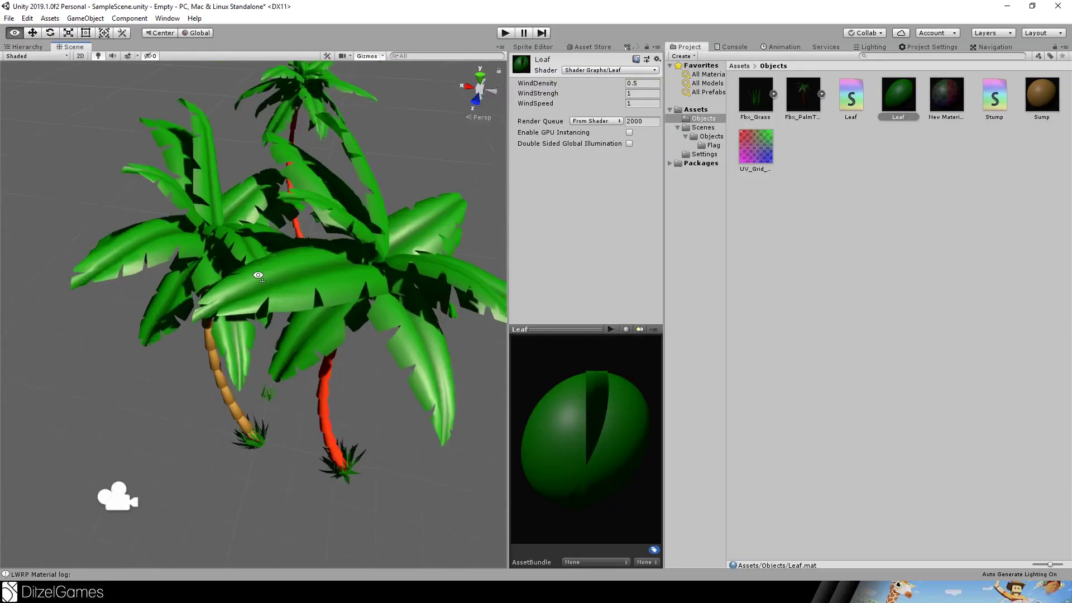
Step: Apply the Leaf material to three of the grass clumps in the scene
right_click_drag(296, 129, 319, 166)
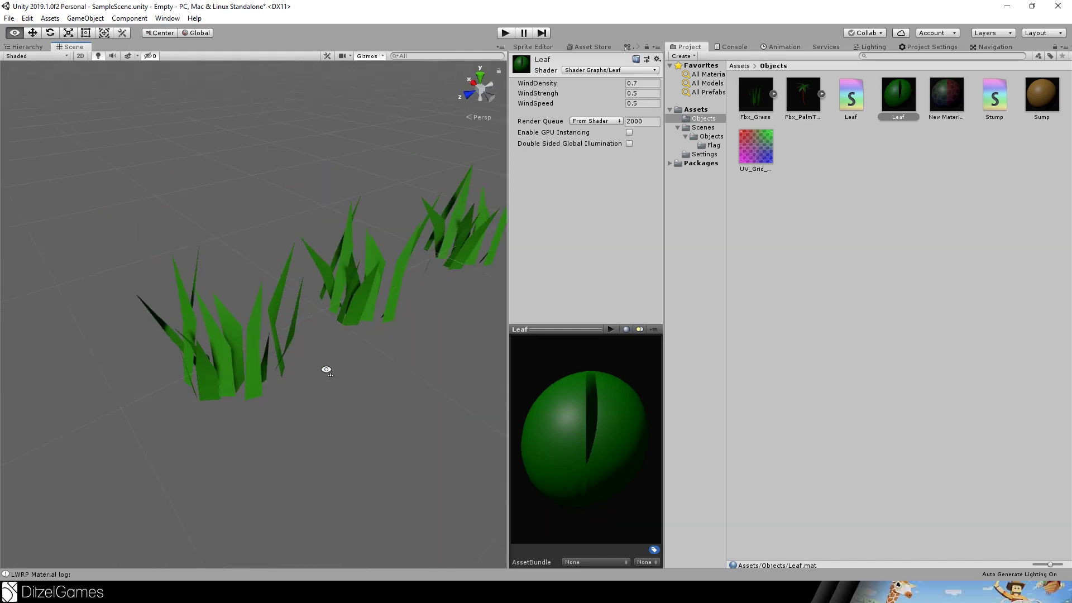
left_click_drag(595, 206, 233, 348)
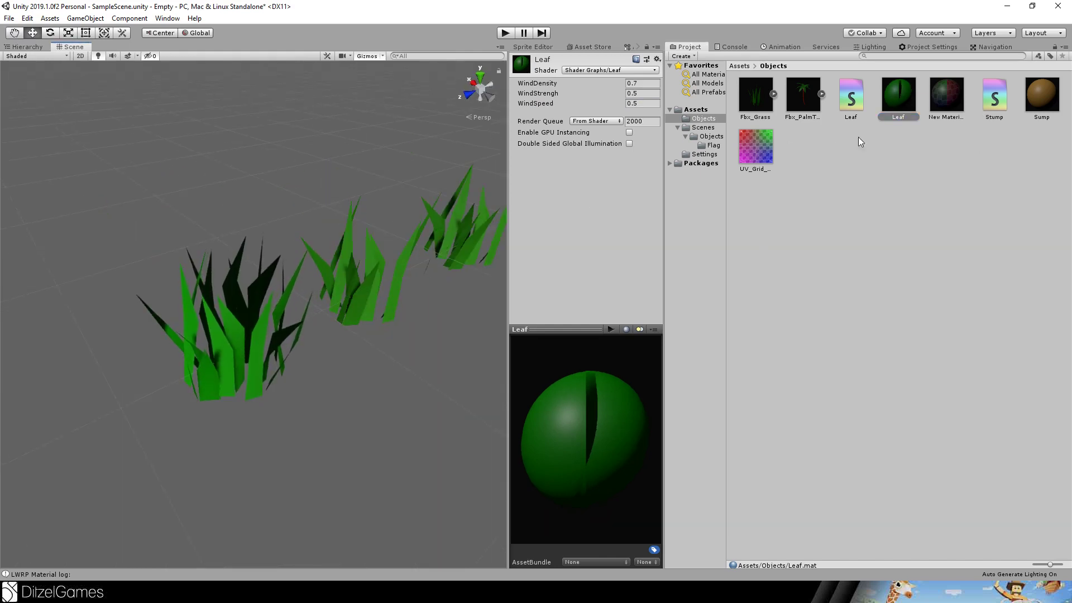
left_click_drag(723, 186, 335, 290)
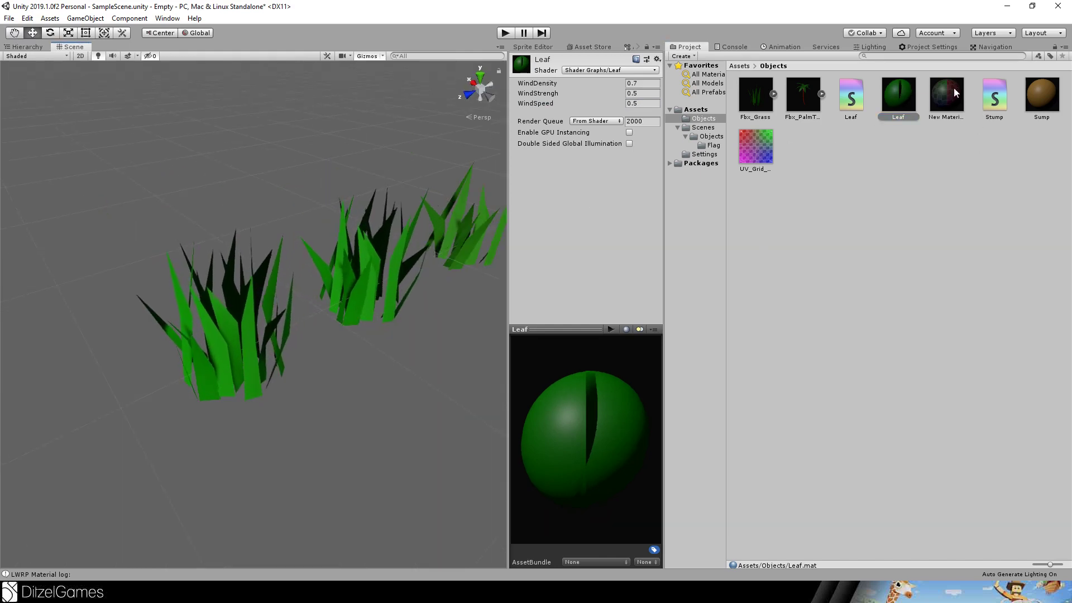
scroll(327, 301, "down", 8)
middle_click_drag(328, 302, 347, 306)
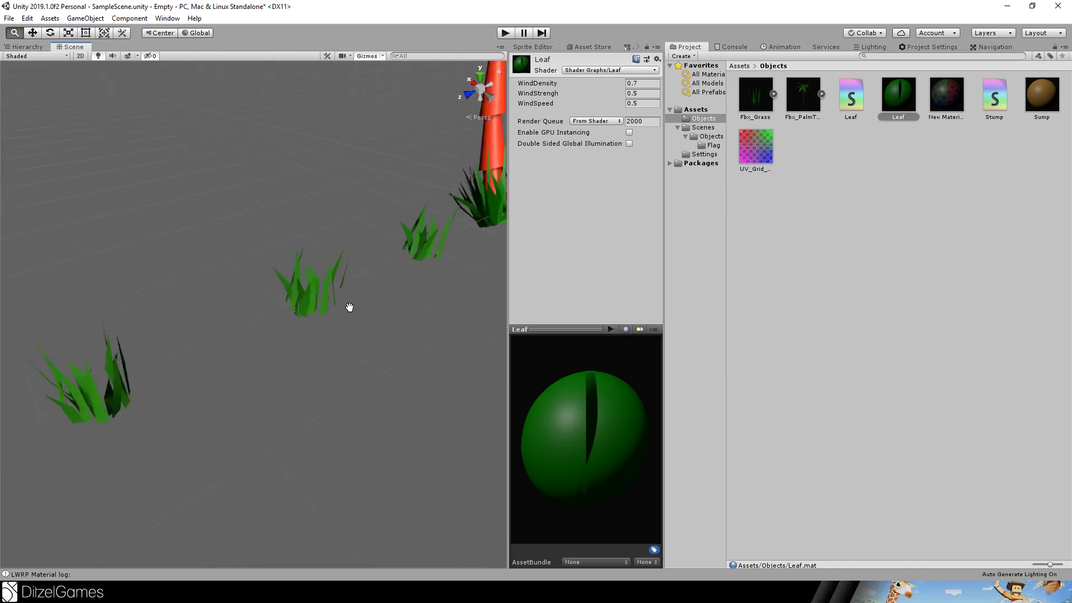
right_click_drag(347, 306, 365, 297, "alt")
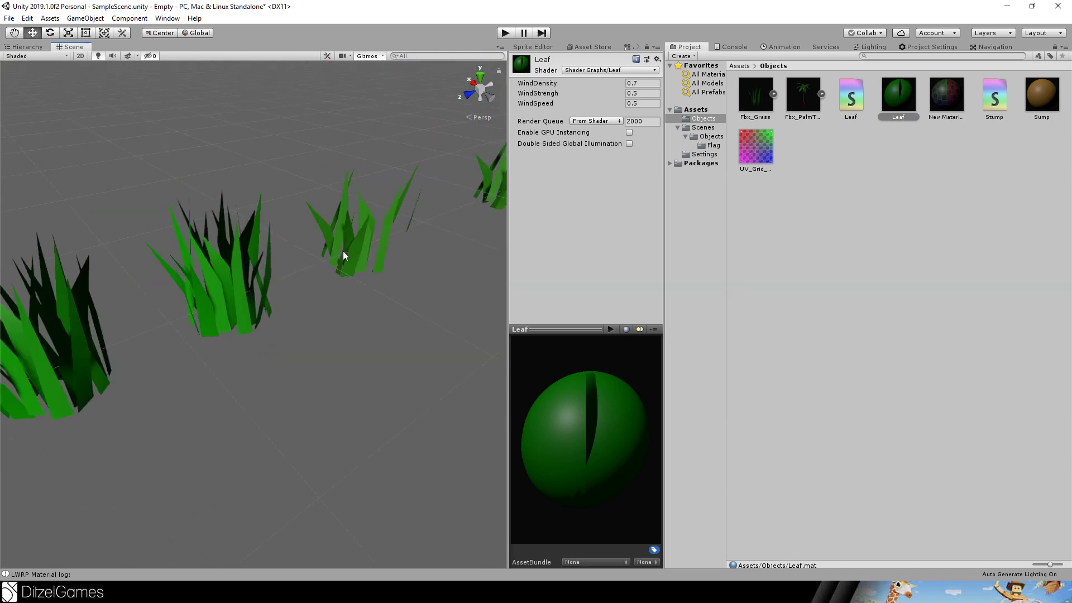
left_click_drag(893, 100, 352, 243)
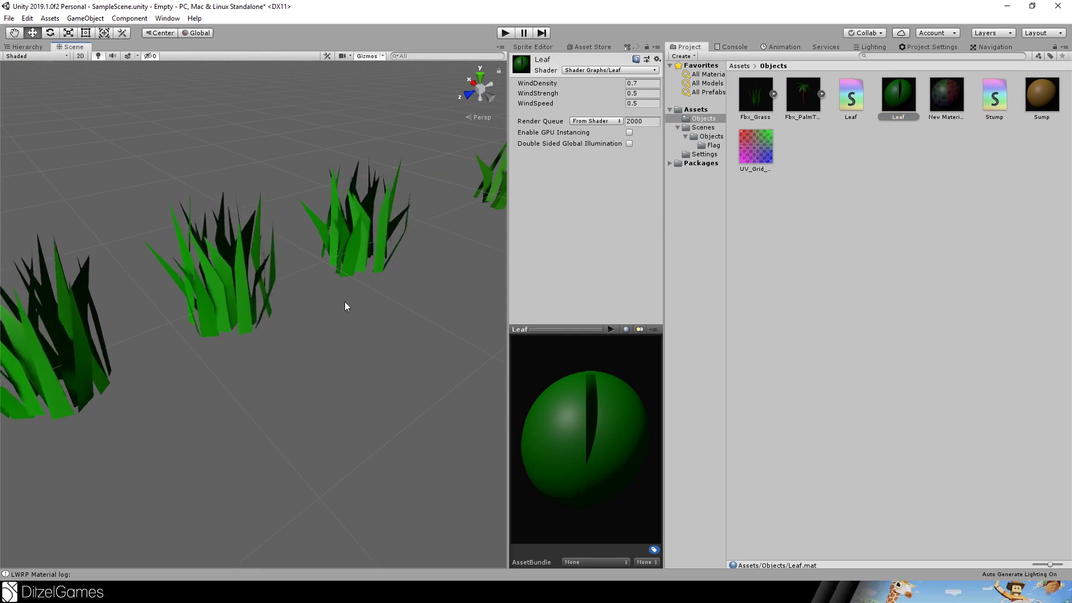
scroll(344, 302, "down", 6)
right_click_drag(344, 301, 265, 346)
key("s")
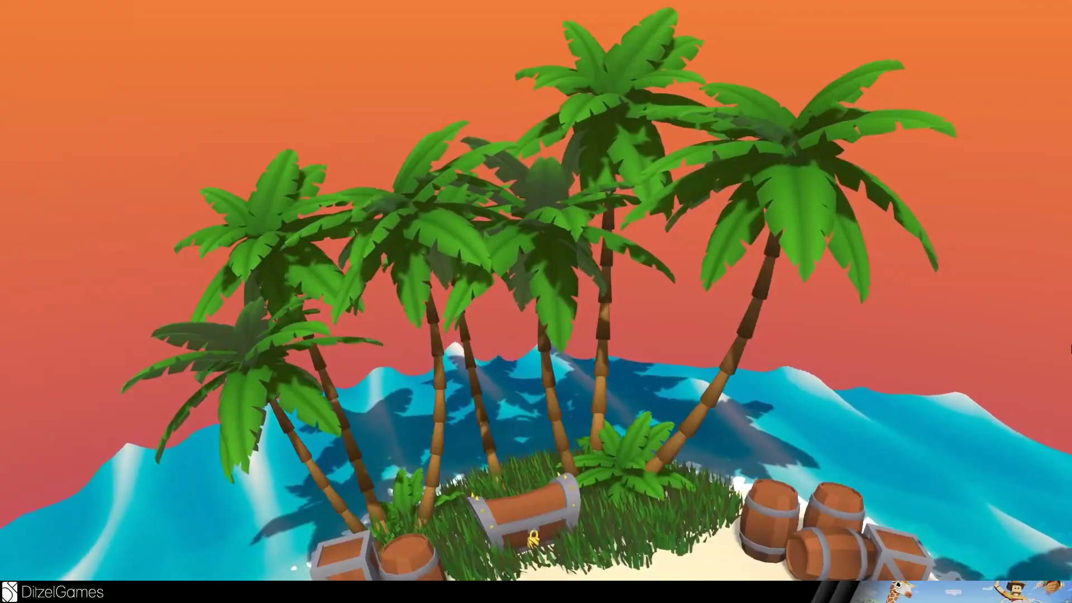